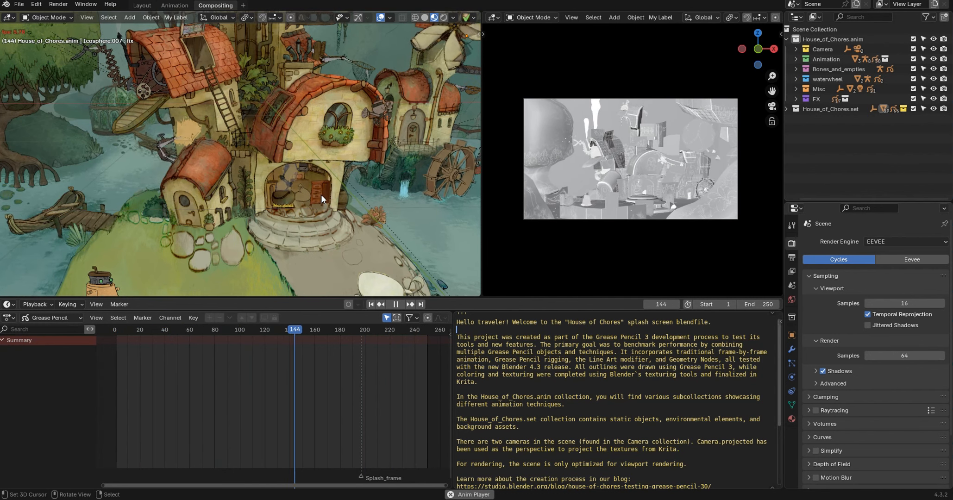
Stop the animation playback and view the whole House of Chores set in solid shading.
middle_drag(321, 195, 327, 105)
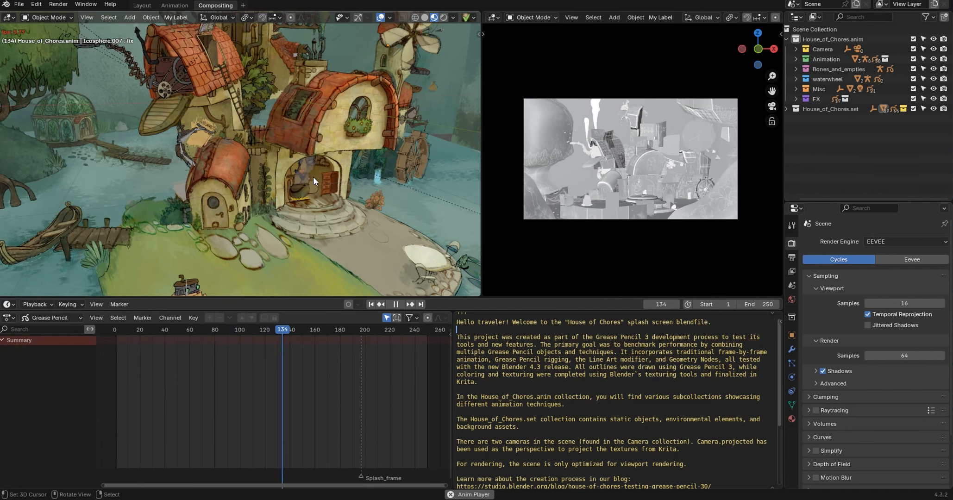
mouse_move(313, 177)
middle_down()
mouse_move(457, 178)
mouse_move(311, 177)
mouse_move(326, 172)
middle_up()
scroll(326, 172, up, 1)
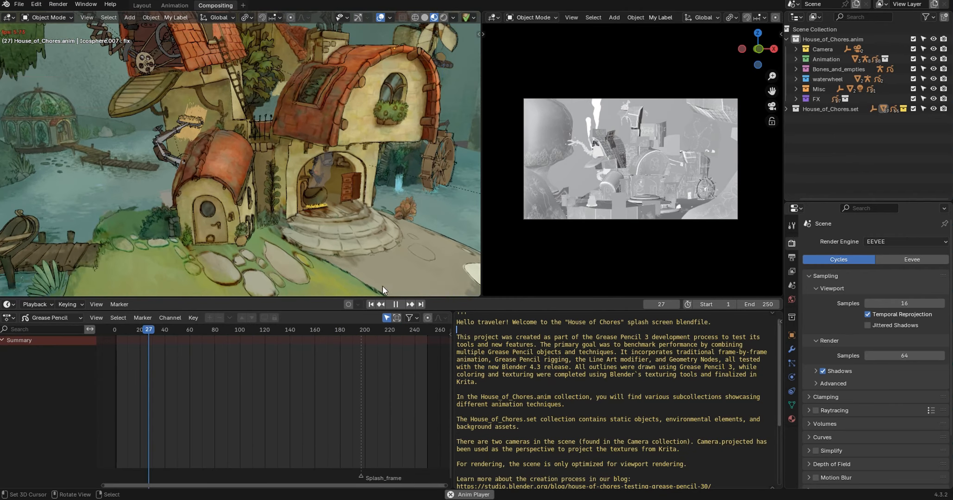
click(396, 304)
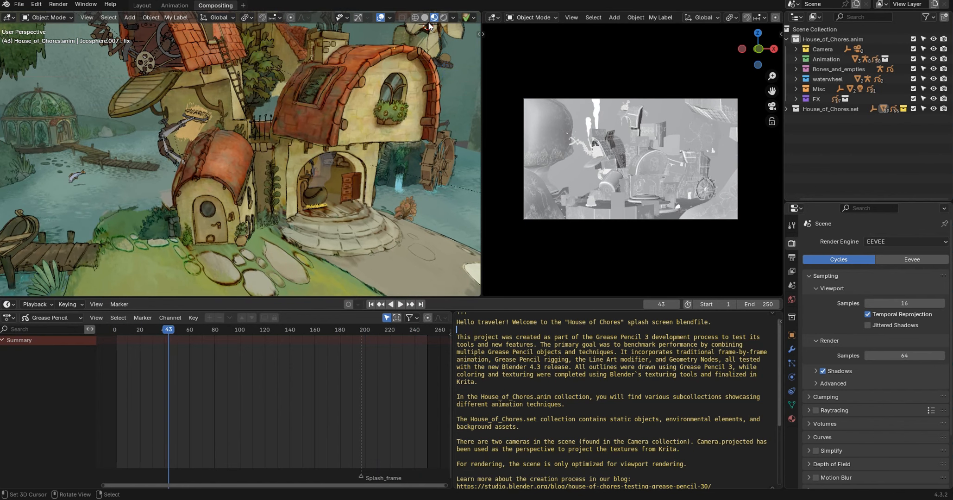
click(425, 17)
scroll(379, 109, down, 8)
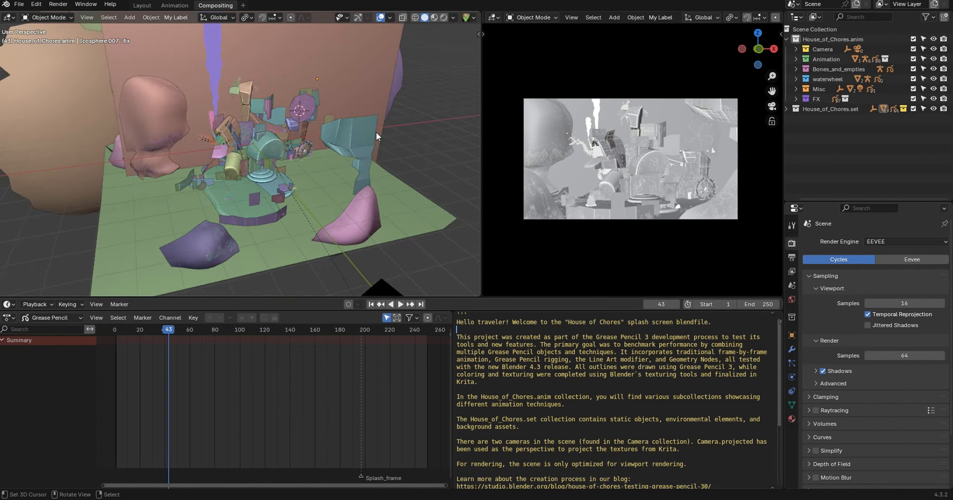
mouse_move(377, 132)
middle_down()
mouse_move(399, 119)
mouse_move(367, 125)
mouse_move(379, 126)
middle_up()
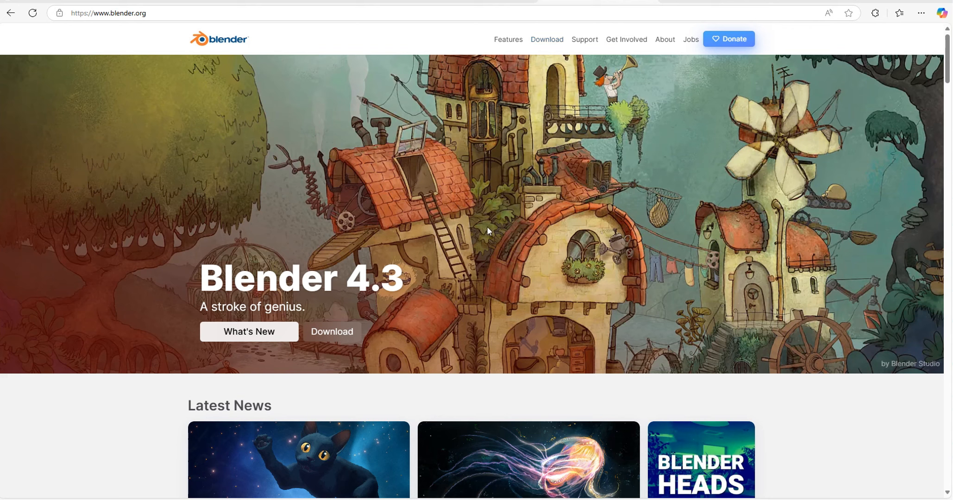
Switch to the browser, open the Demo Files page in blender.org's Download section, and browse the asset bundles and simulation files.
click(547, 40)
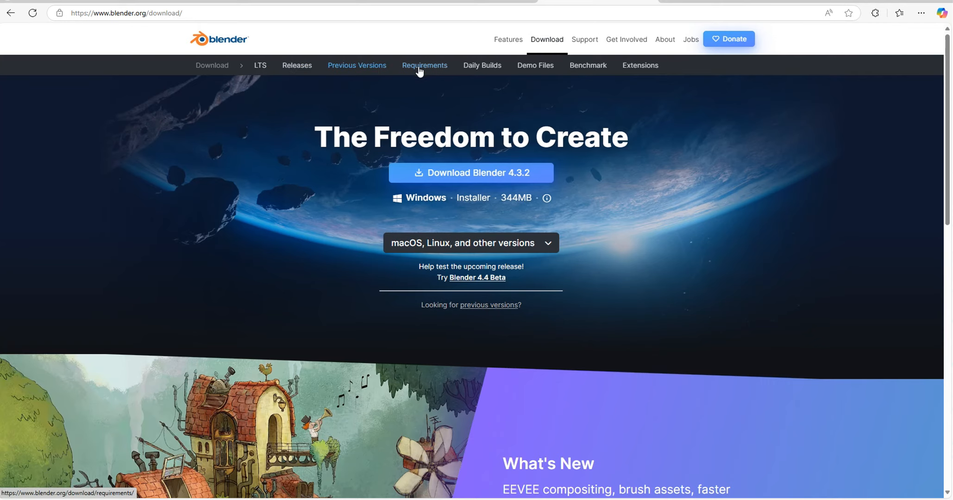
click(524, 66)
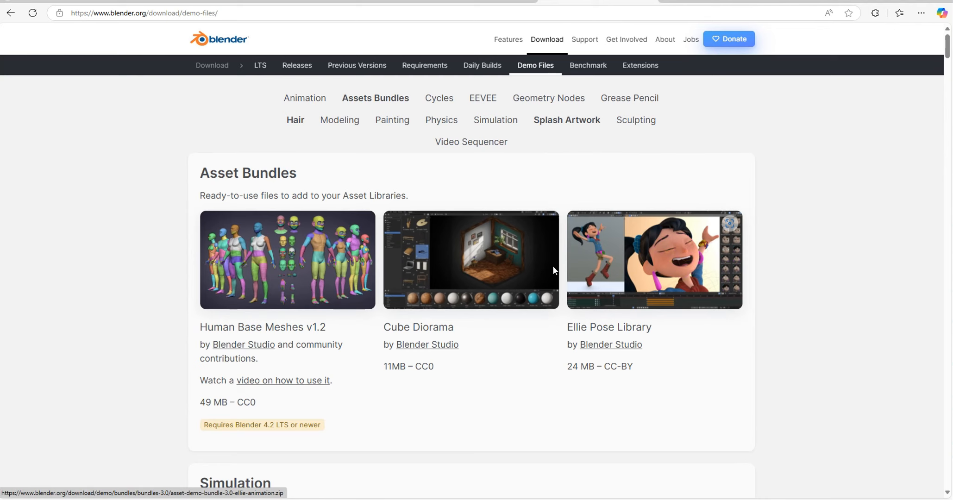
scroll(554, 267, down, 3)
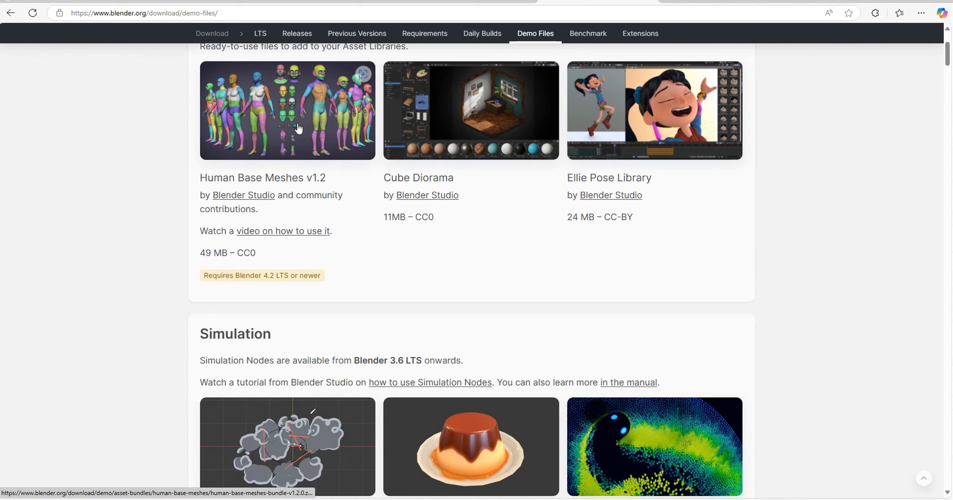
scroll(292, 128, down, 1)
scroll(292, 128, down, 3)
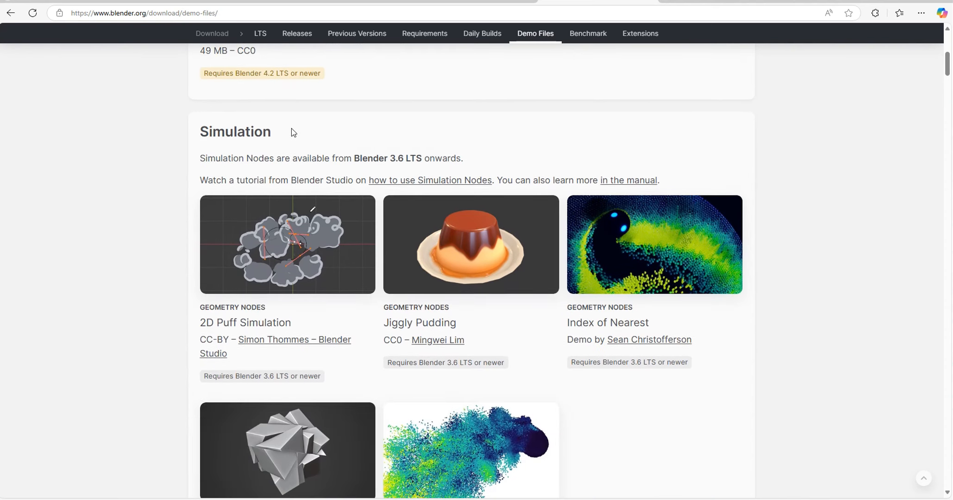
scroll(292, 128, down, 8)
scroll(292, 134, down, 11)
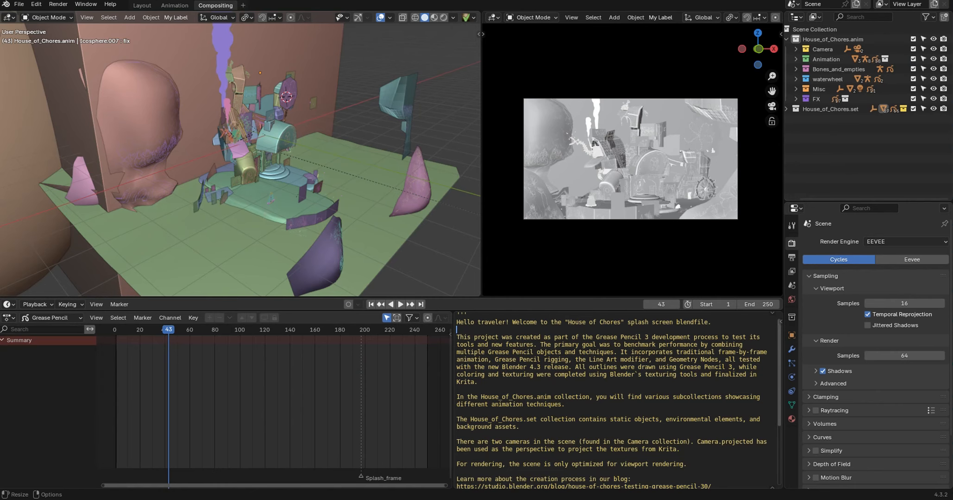
Switch back to Blender, show the House of Chores scene in Material Preview shading, and play the animation.
scroll(377, 212, up, 4)
mouse_move(333, 192)
middle_down()
mouse_move(441, 177)
mouse_move(331, 182)
mouse_move(339, 182)
middle_up()
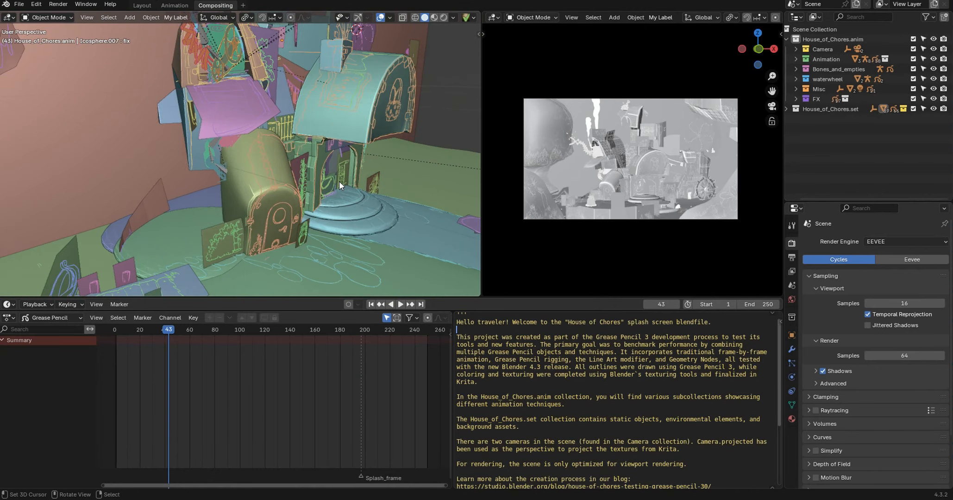
scroll(339, 181, up, 2)
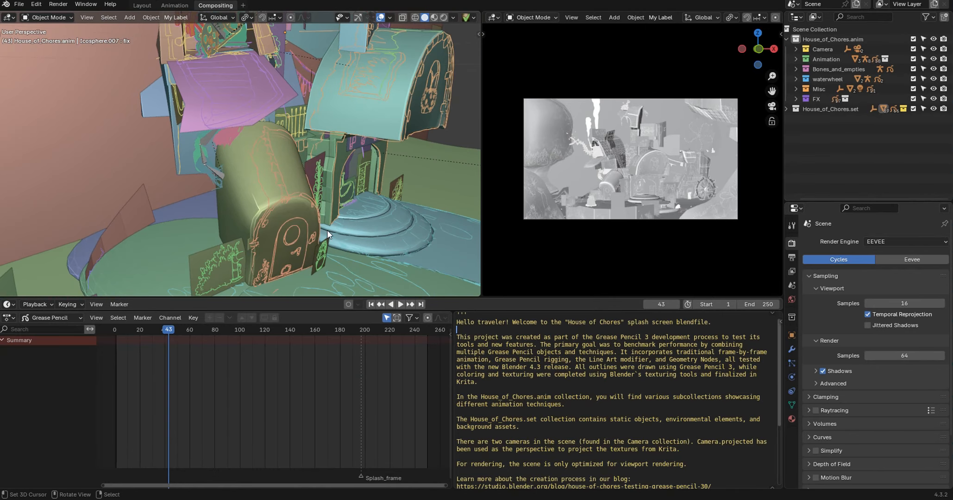
click(436, 16)
click(400, 304)
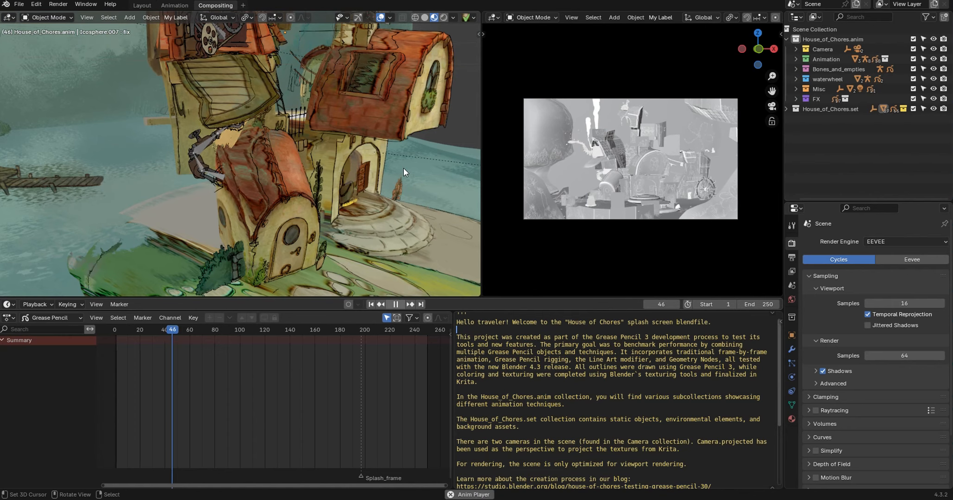
middle_drag(373, 134, 390, 147)
scroll(390, 145, down, 5)
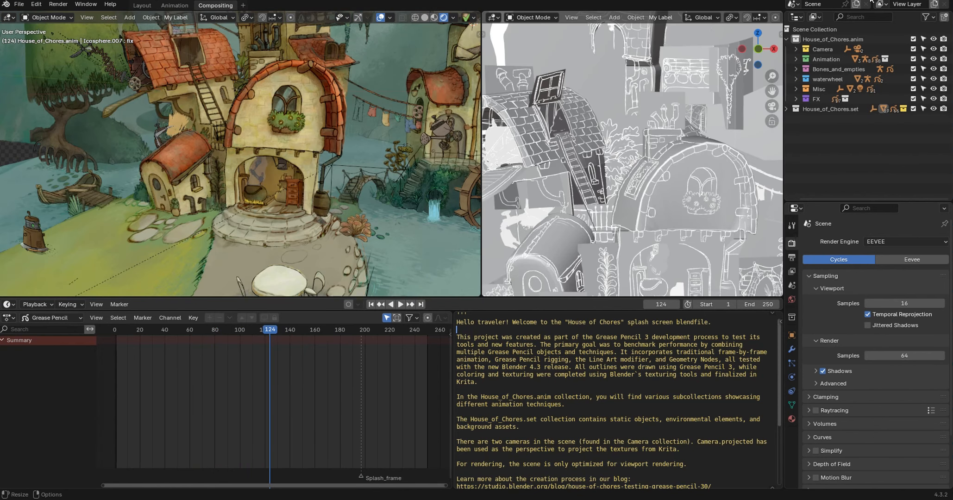
middle_drag(277, 151, 222, 137)
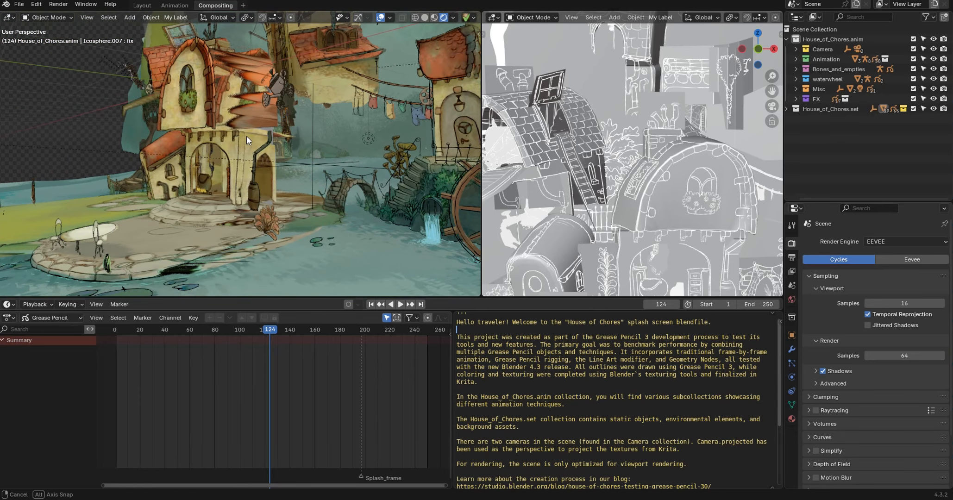
scroll(252, 135, up, 5)
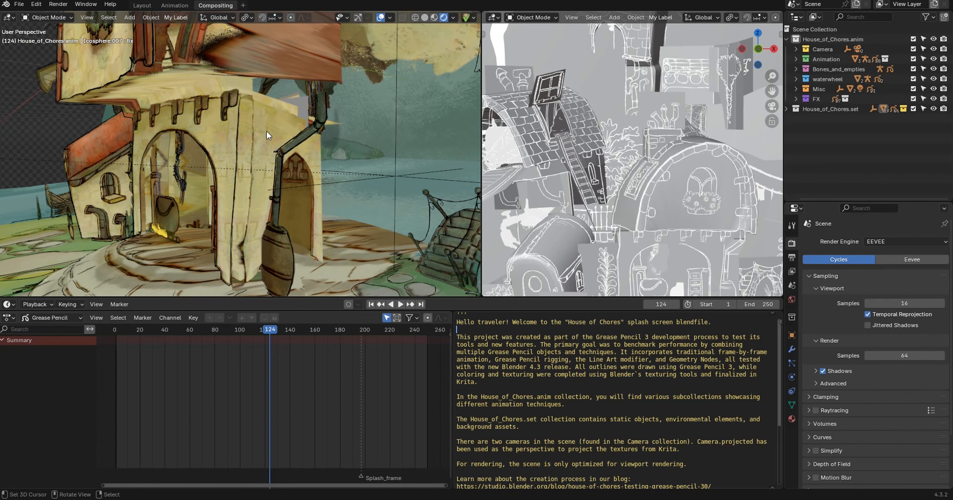
scroll(267, 130, down, 5)
middle_drag(267, 130, 382, 133)
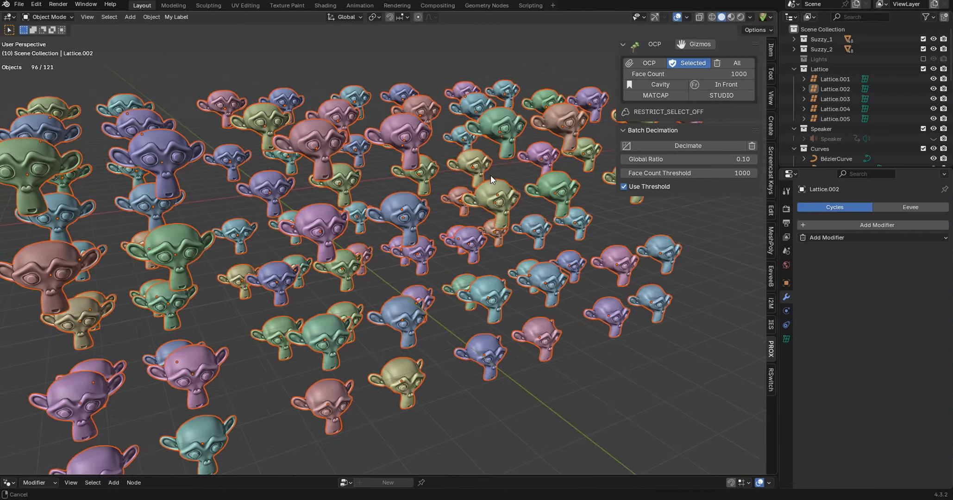
Open the System settings in the preferences to examine the Cycles render devices.
scroll(489, 199, up, 3)
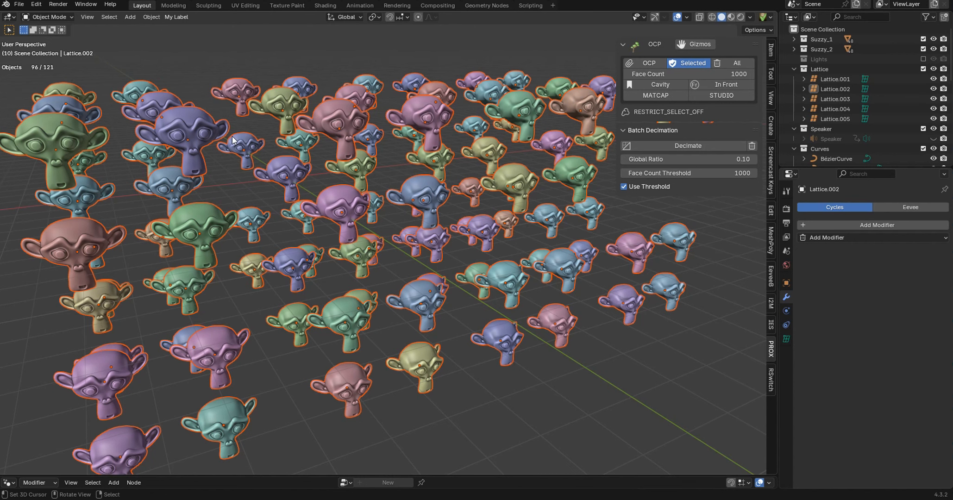
scroll(232, 140, down, 2)
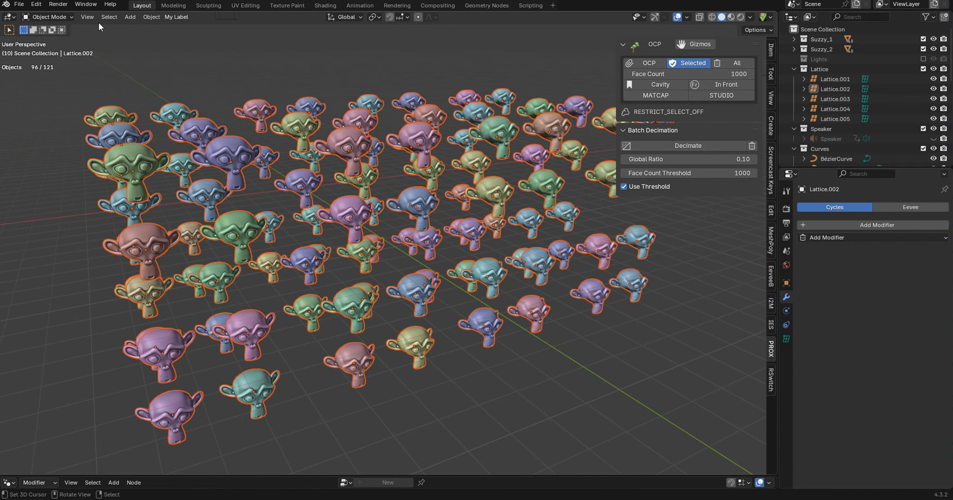
click(36, 4)
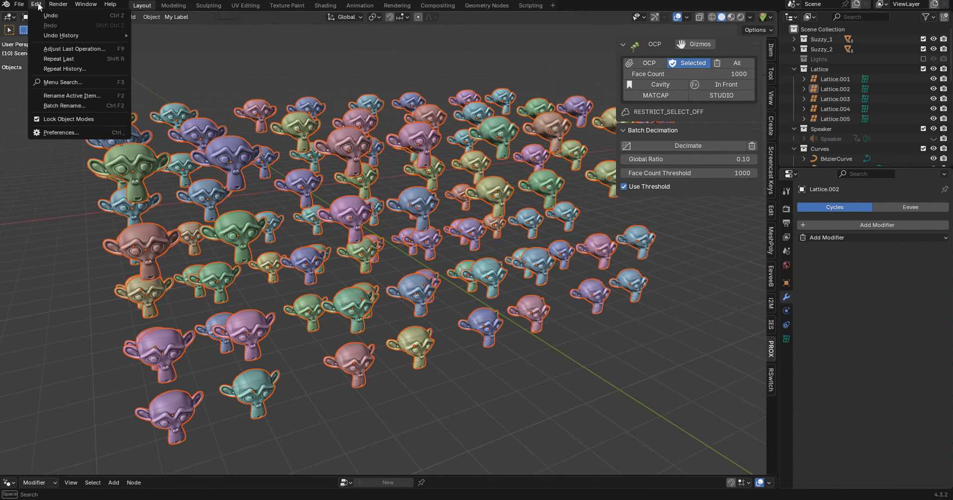
click(79, 130)
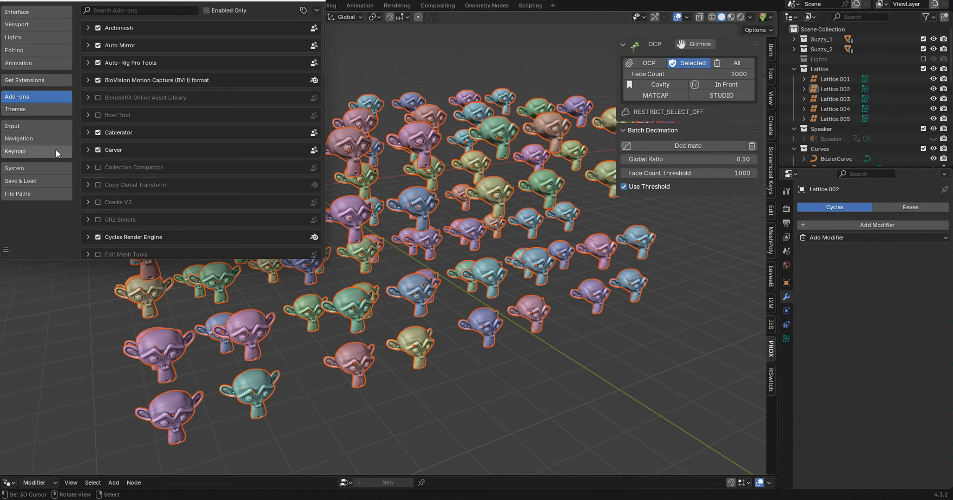
click(20, 169)
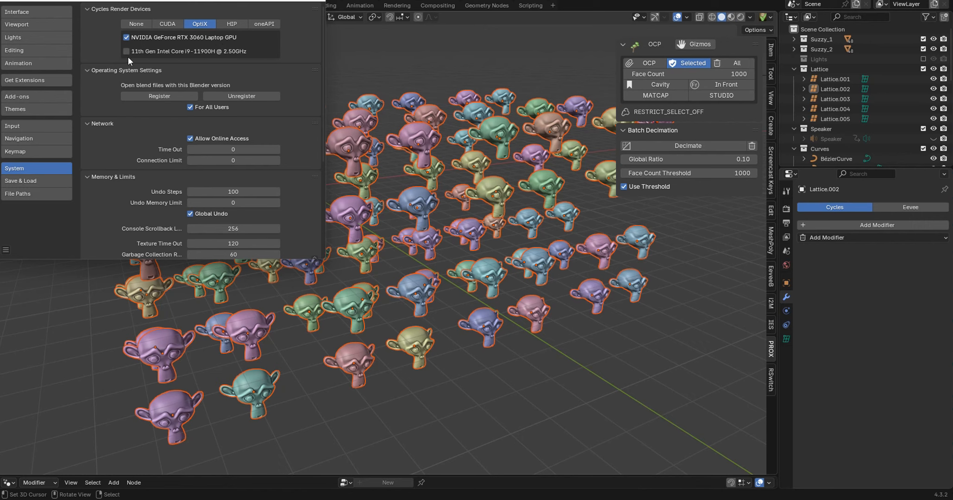
Set the scene's render engine to Cycles and its device to GPU Compute.
click(787, 208)
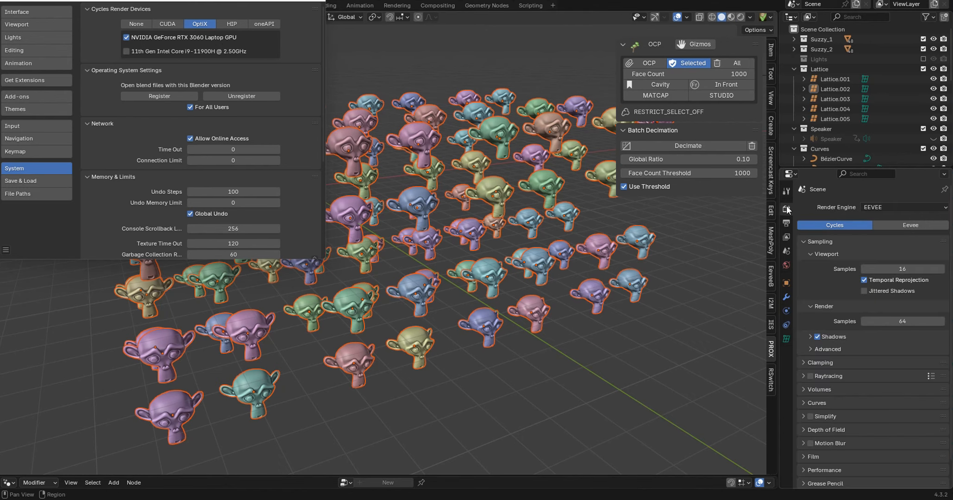
click(890, 207)
click(882, 237)
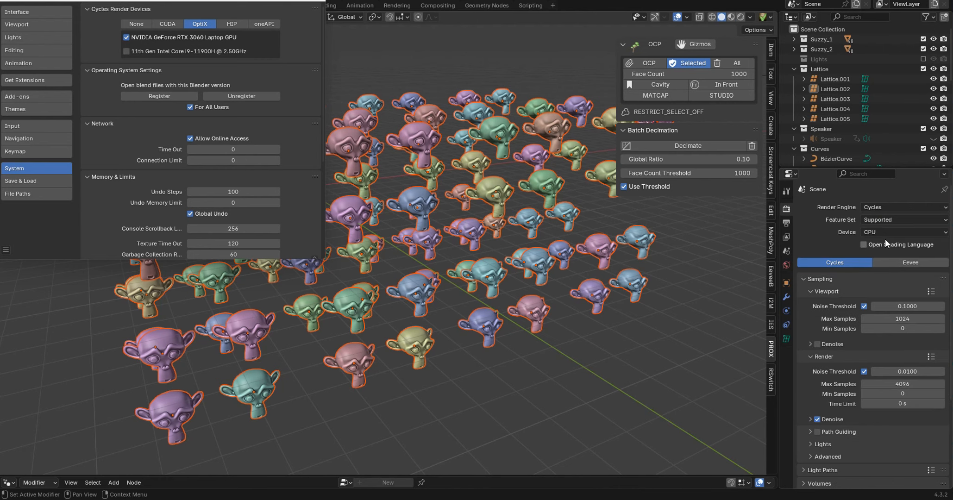
click(884, 231)
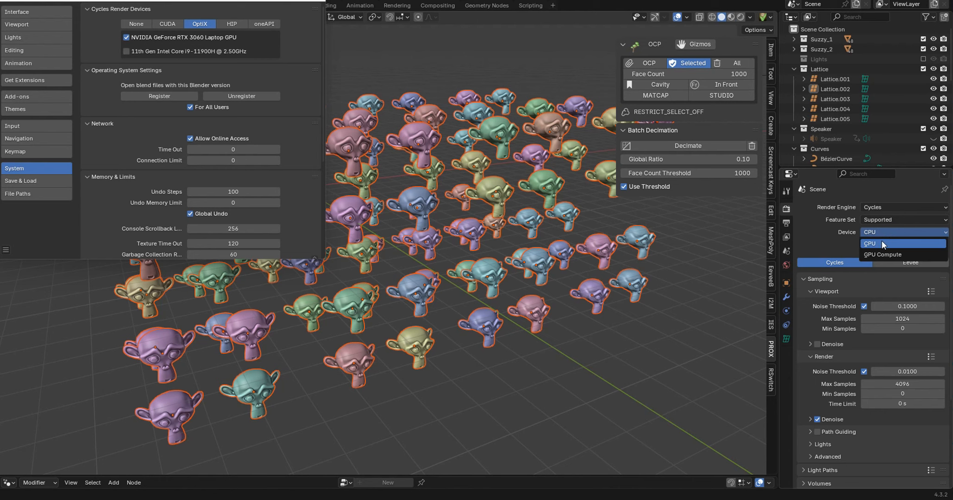
click(889, 253)
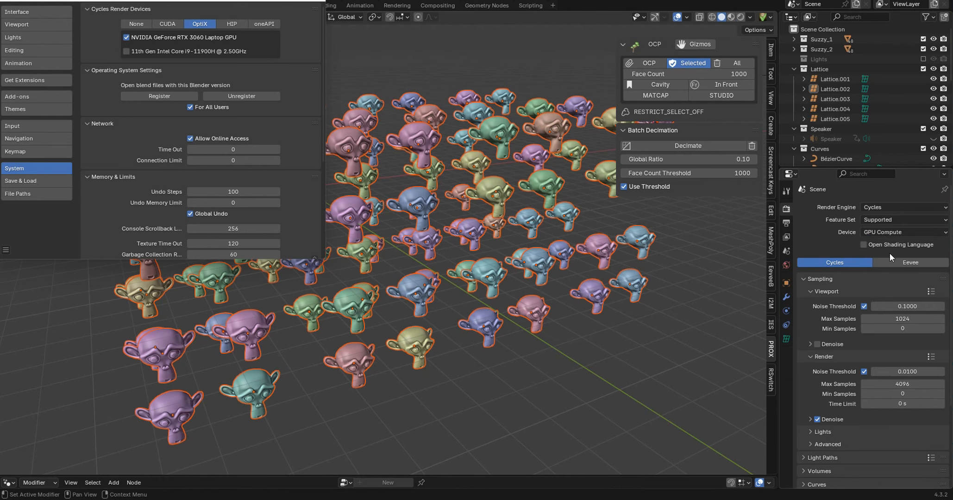
Enable Persistent Data for the final render in the scene's performance settings.
scroll(875, 253, down, 5)
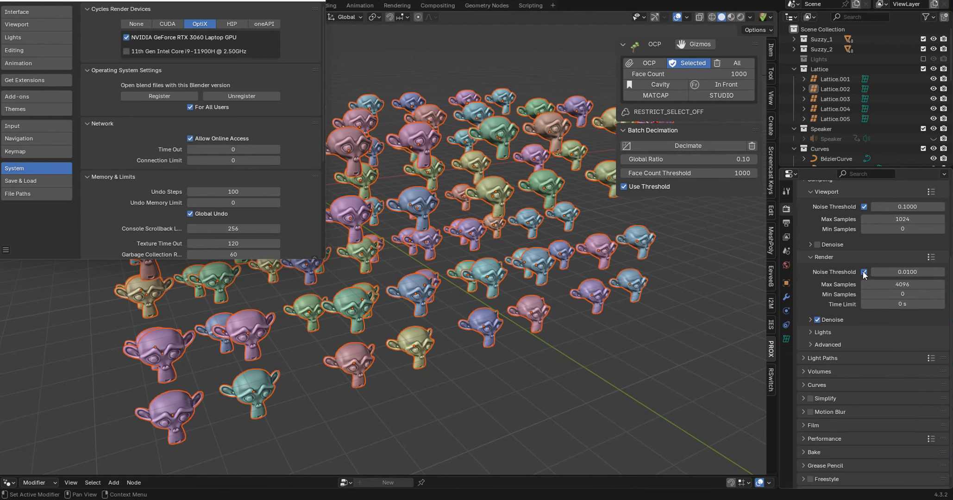
scroll(859, 292, down, 1)
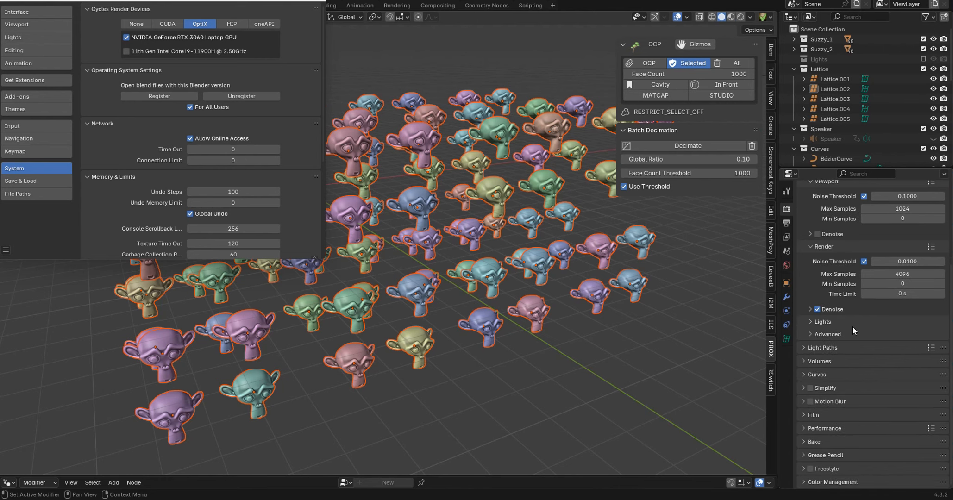
click(807, 424)
scroll(834, 415, down, 5)
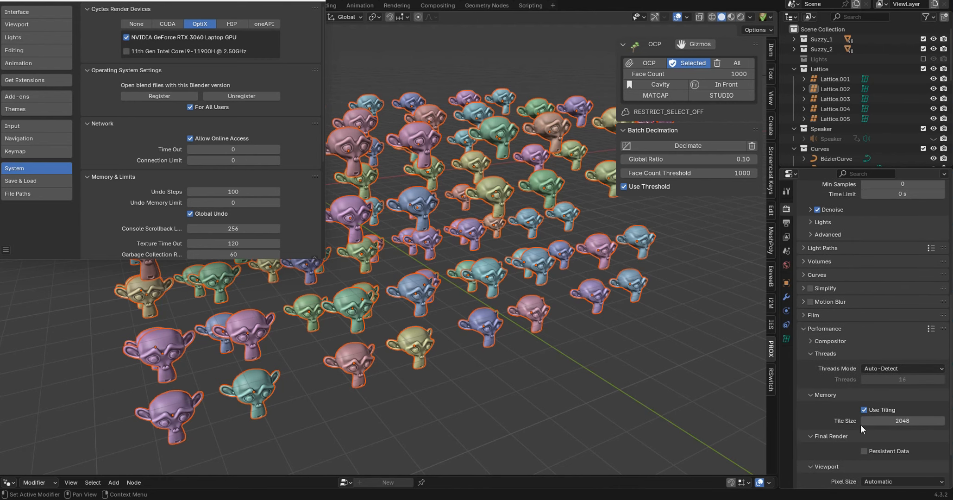
scroll(867, 421, down, 2)
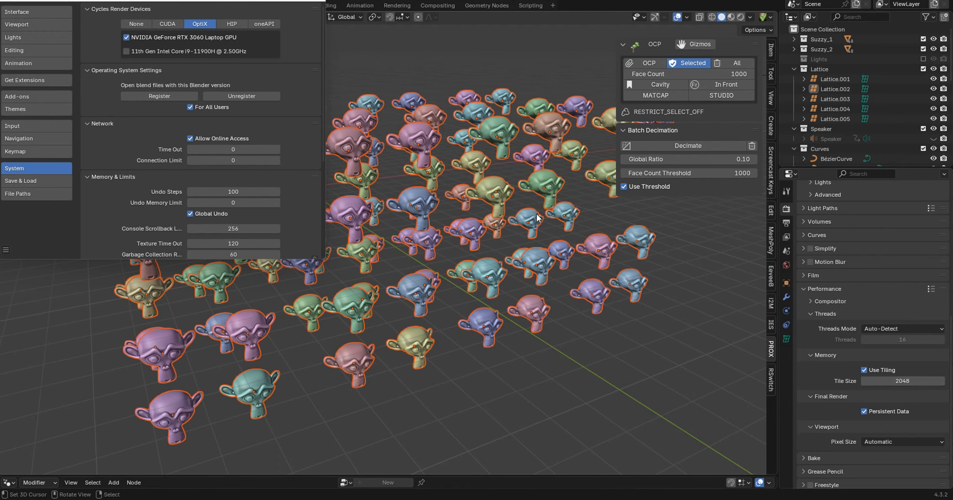
middle_drag(494, 227, 574, 292)
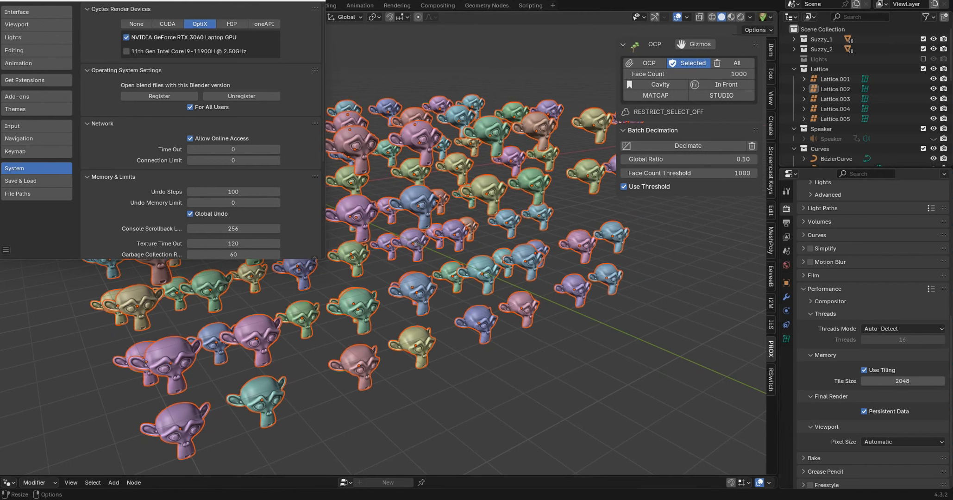
Enable Simplify for the scene and lower the viewport's Max Subdivision.
click(825, 248)
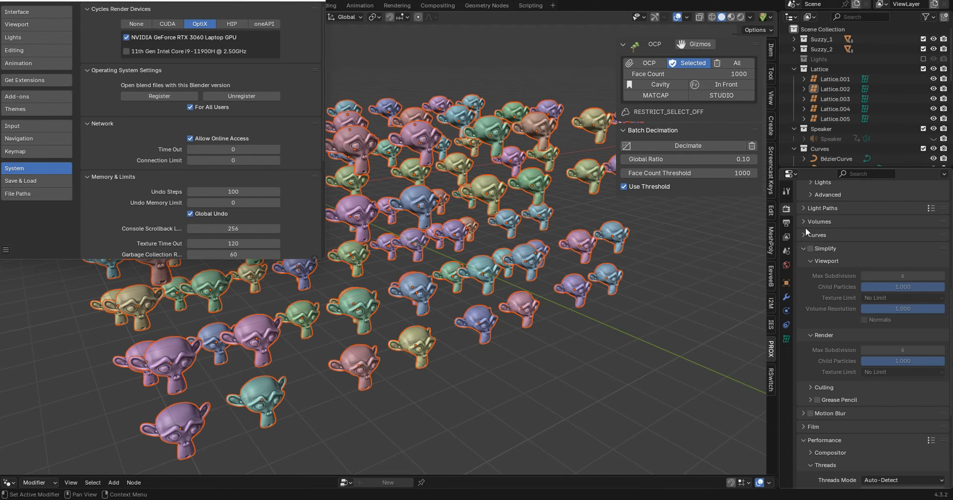
click(810, 249)
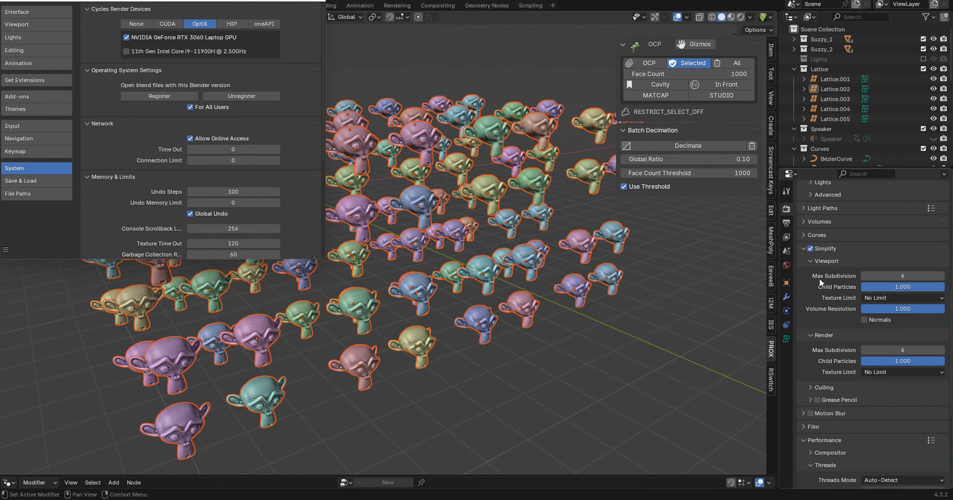
click(863, 275)
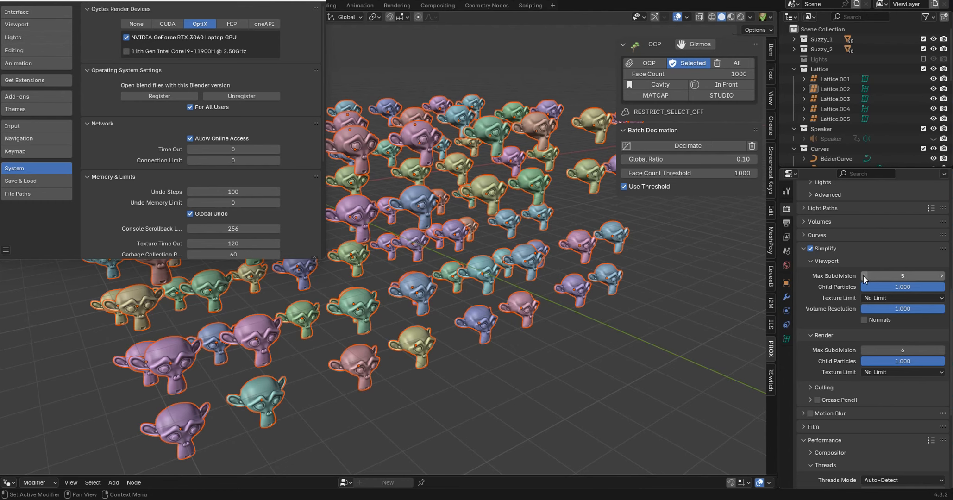
click(863, 276)
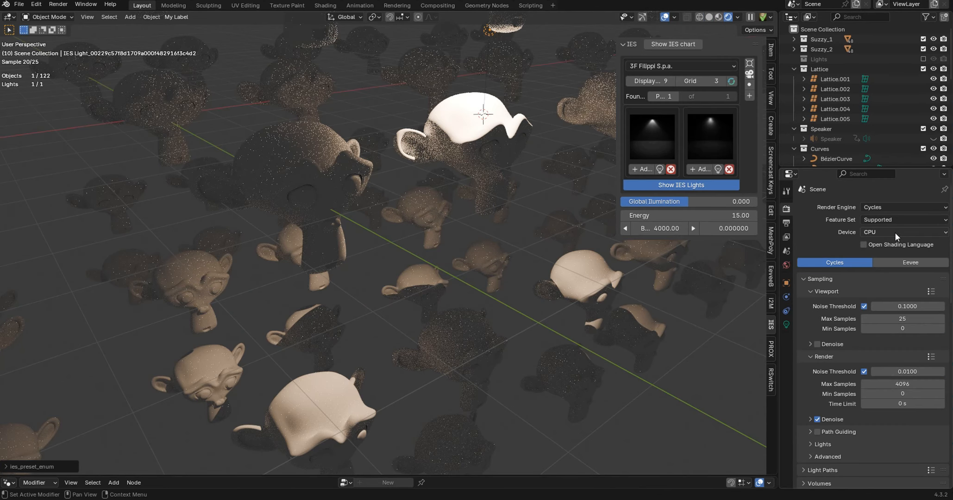
Set the Cycles render device to GPU Compute for the IES-lit monkey scene.
middle_drag(550, 277, 647, 290)
click(884, 231)
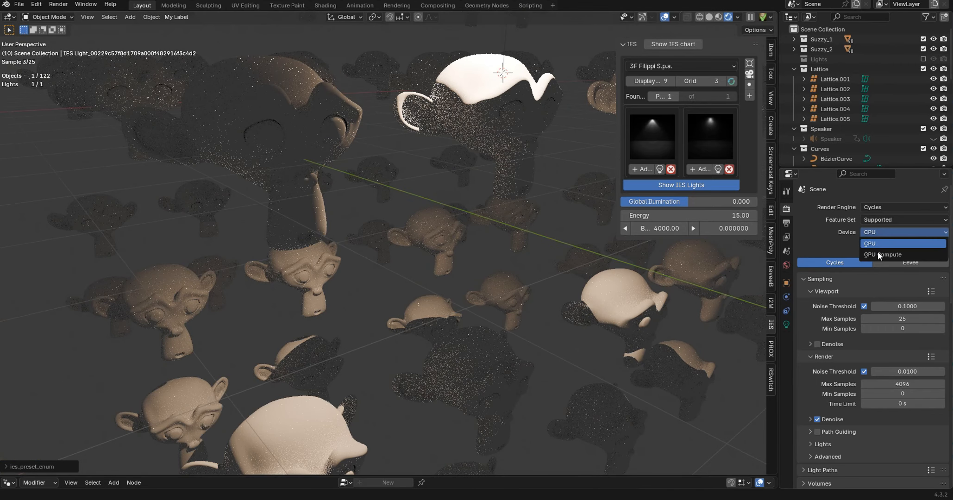
click(879, 253)
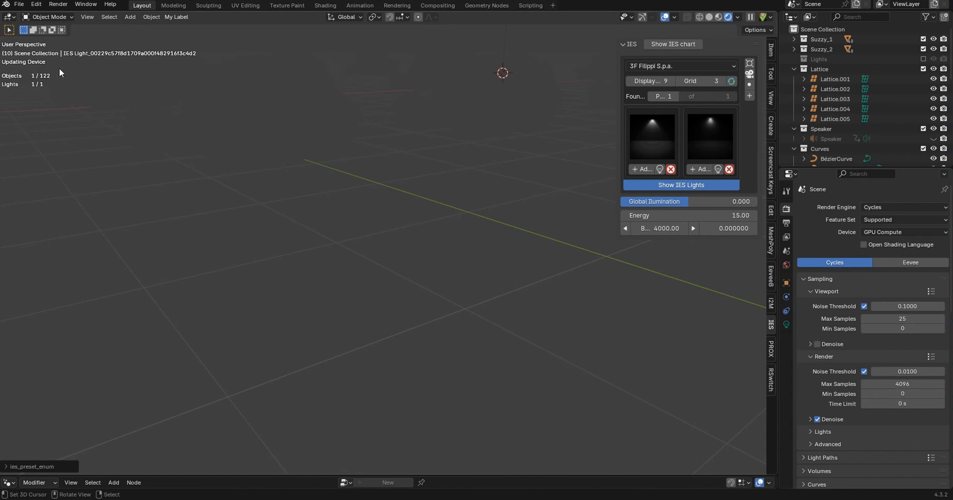
mouse_move(544, 236)
middle_down()
mouse_move(554, 242)
mouse_move(540, 244)
middle_up()
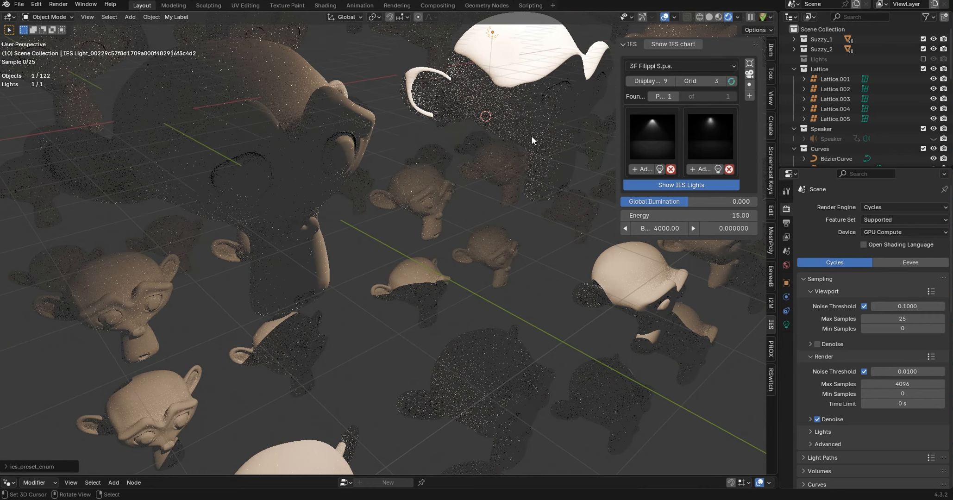
middle_drag(531, 135, 494, 134)
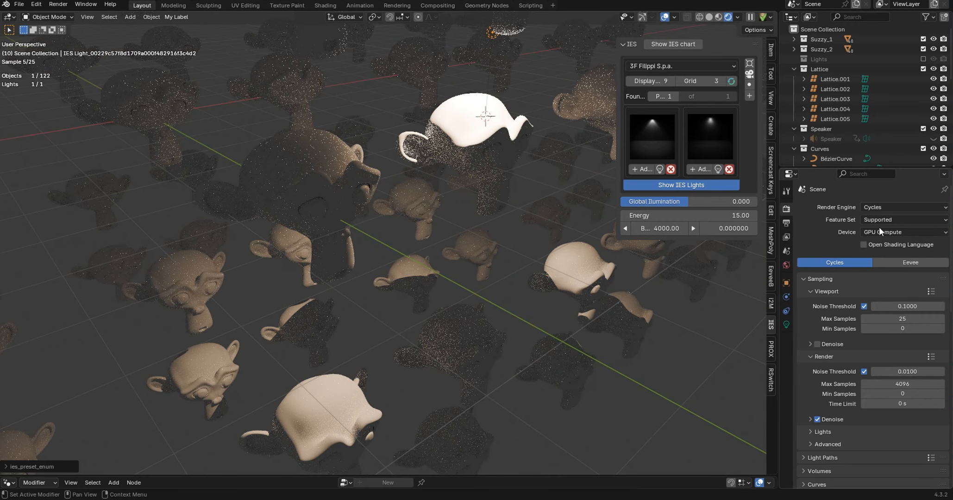
Switch the render engine to EEVEE and set the selected IES light's energy to 150.
click(878, 208)
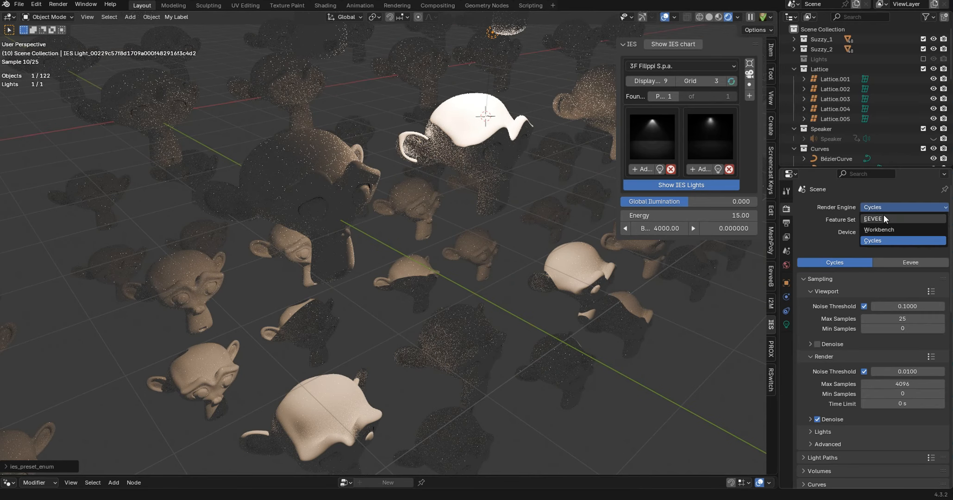
click(883, 214)
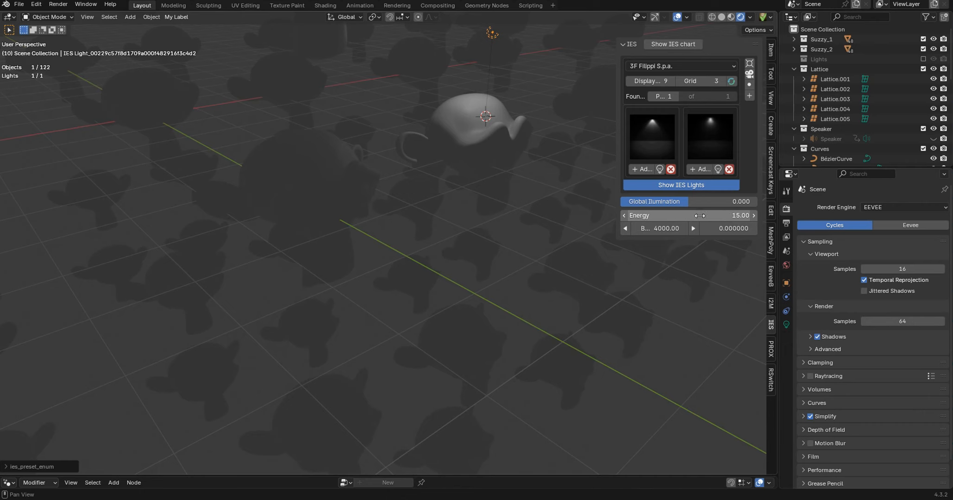
drag(700, 215, 884, 1)
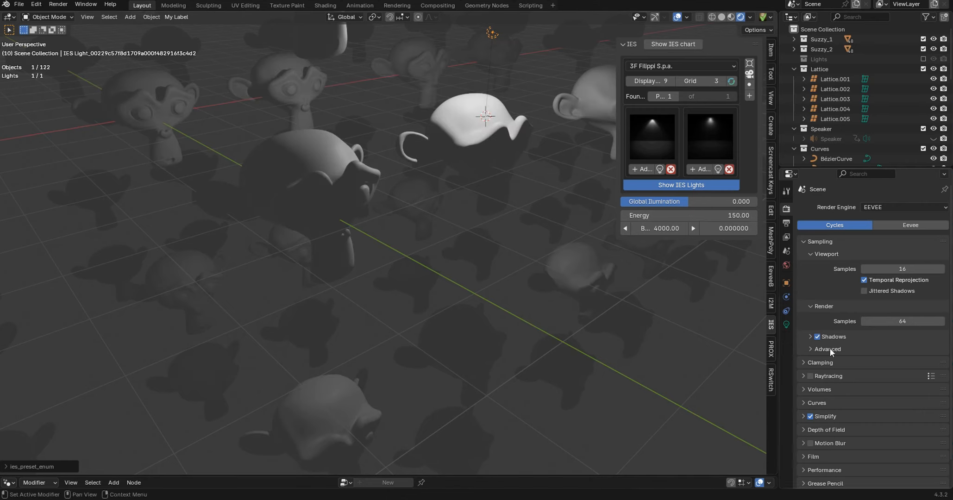
Enable Raytracing for the EEVEE render engine.
click(810, 375)
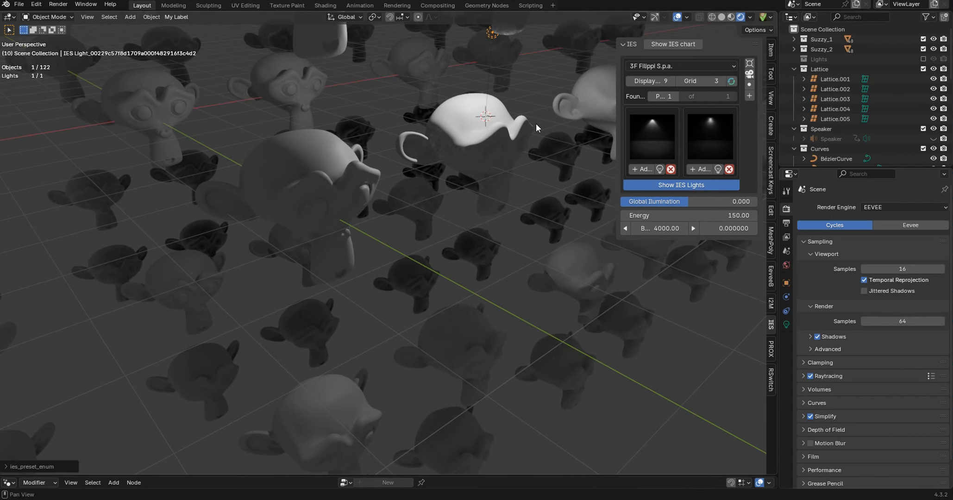
mouse_move(537, 123)
middle_down()
mouse_move(559, 125)
mouse_move(534, 117)
middle_up()
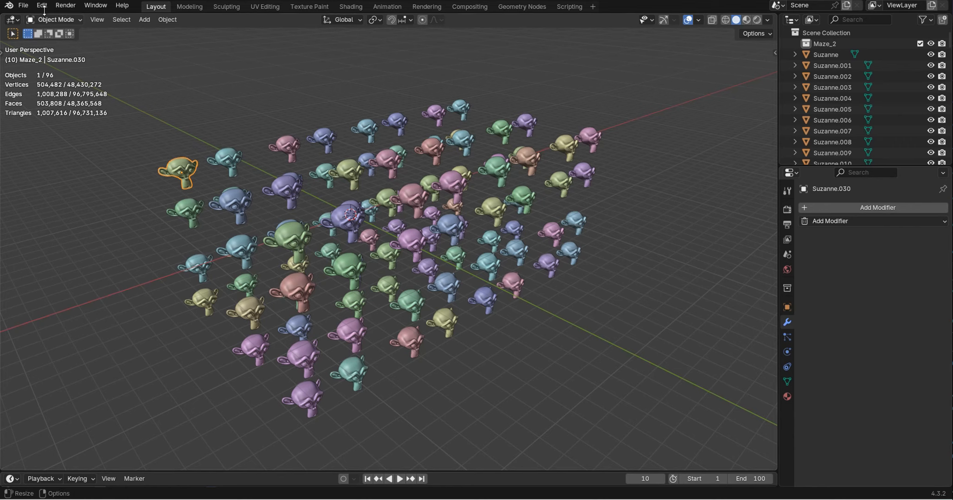
click(24, 6)
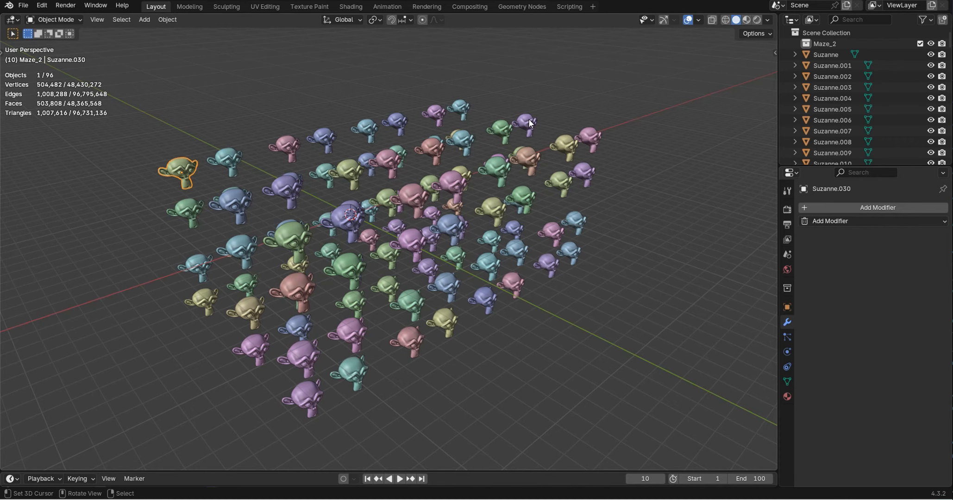
middle_drag(520, 115, 603, 104)
click(697, 20)
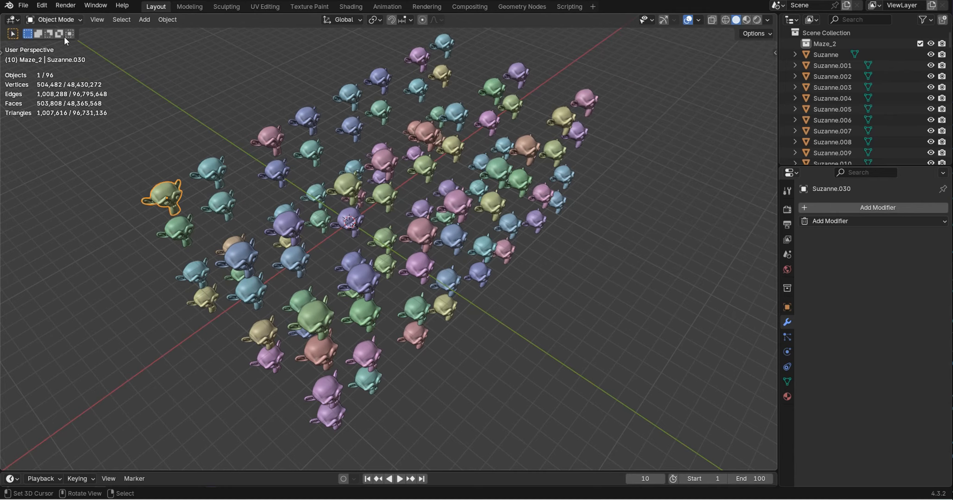
middle_drag(190, 219, 352, 137)
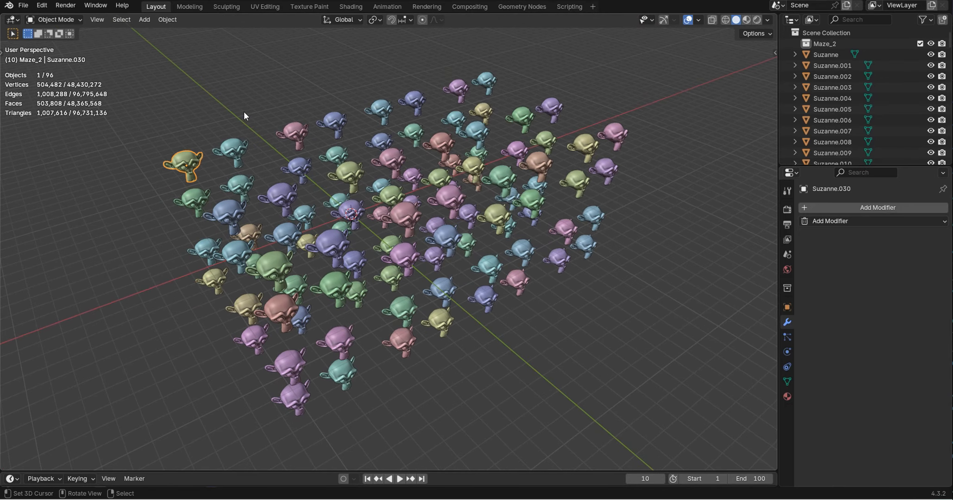
Delete the old Maze_demo_0, Maze_demo_1 and Maze_demo_2 files and save the scene as Maze_demo_0.blend.
click(26, 6)
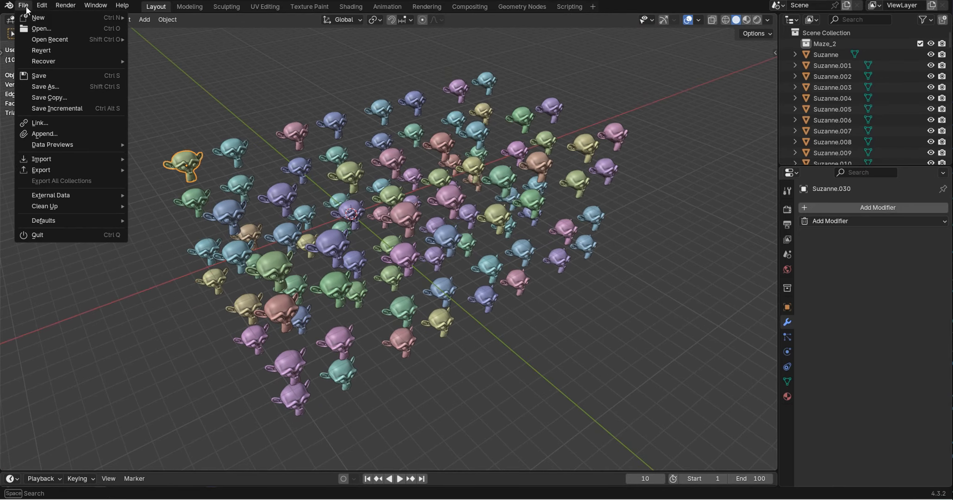
click(72, 86)
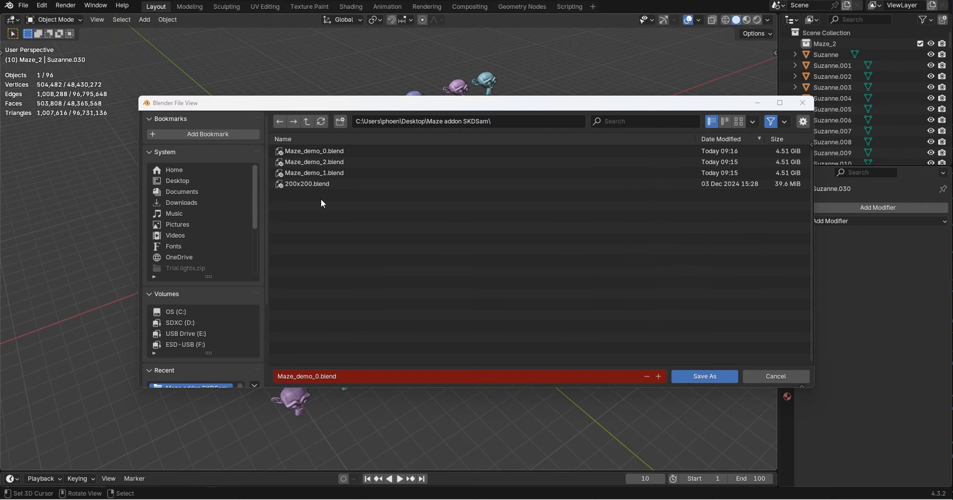
drag(352, 177, 330, 147)
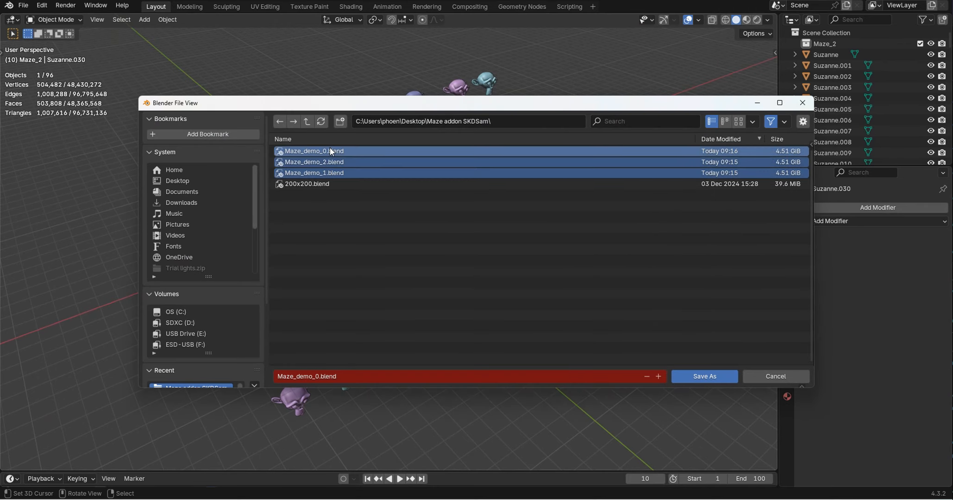
key(Delete)
click(329, 147)
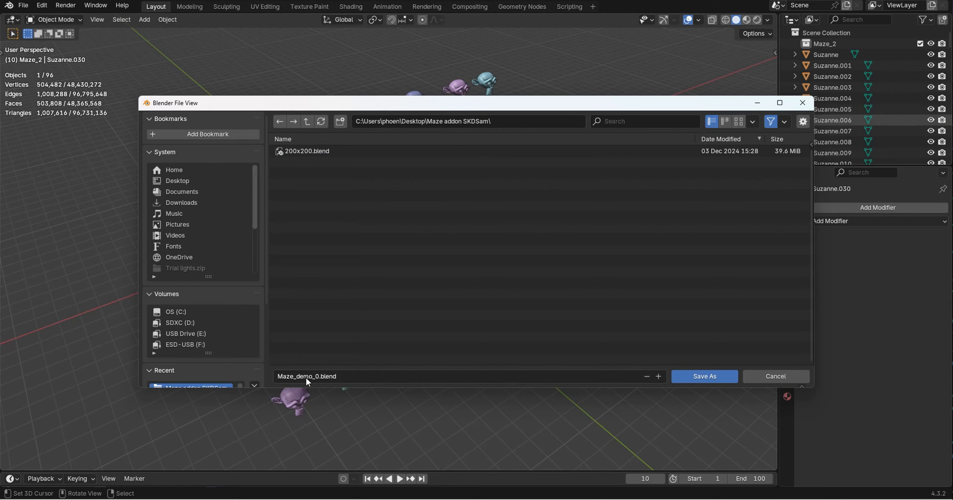
click(685, 378)
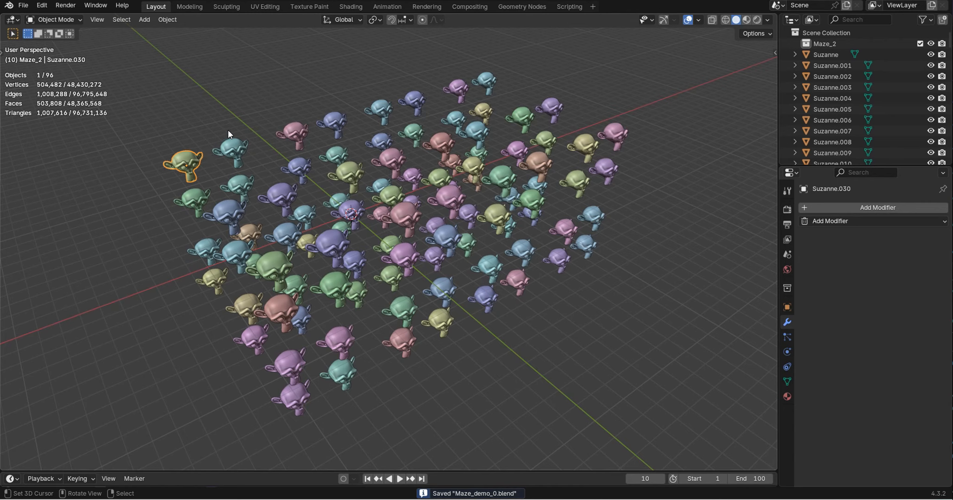
Scale the monkey head Suzanne.030 up by about 2.05 and save the scene as Maze_demo_1.blend.
key(s)
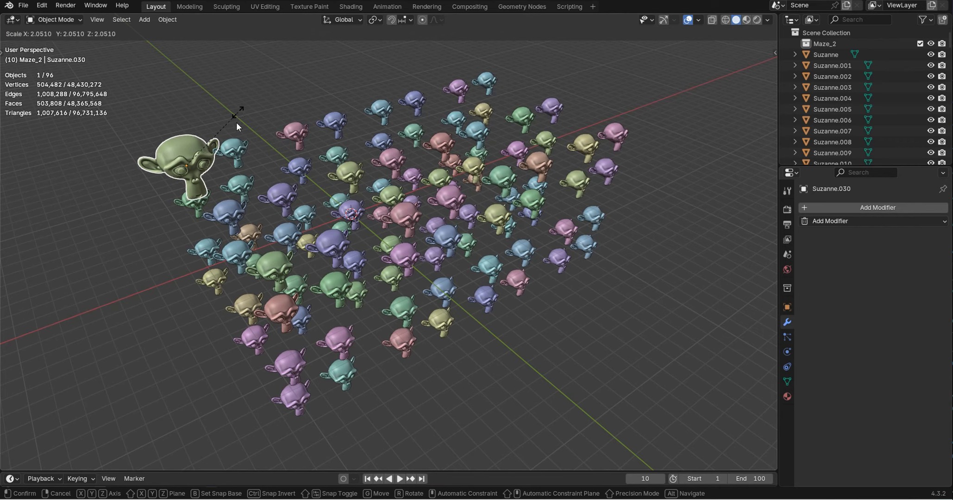
click(235, 172)
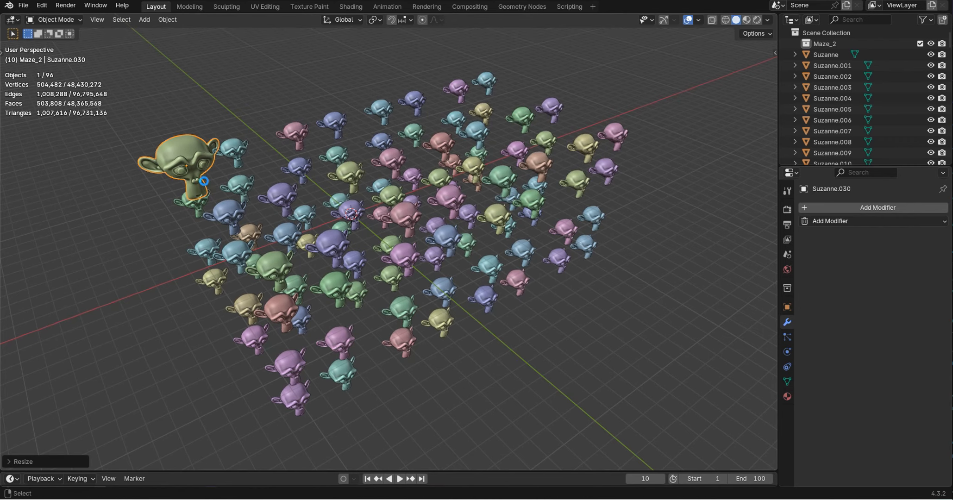
key(ctrl+s)
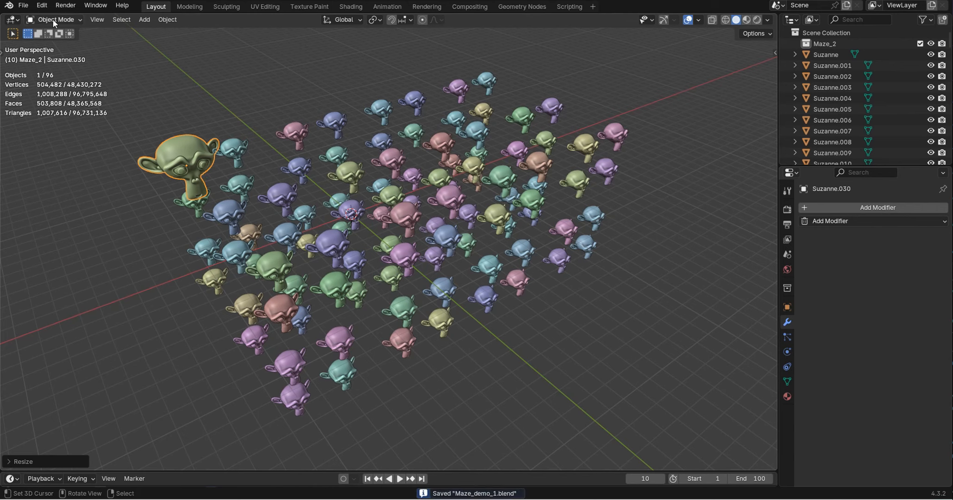
Check the saved scene versions in the file browser and close it without saving.
click(27, 7)
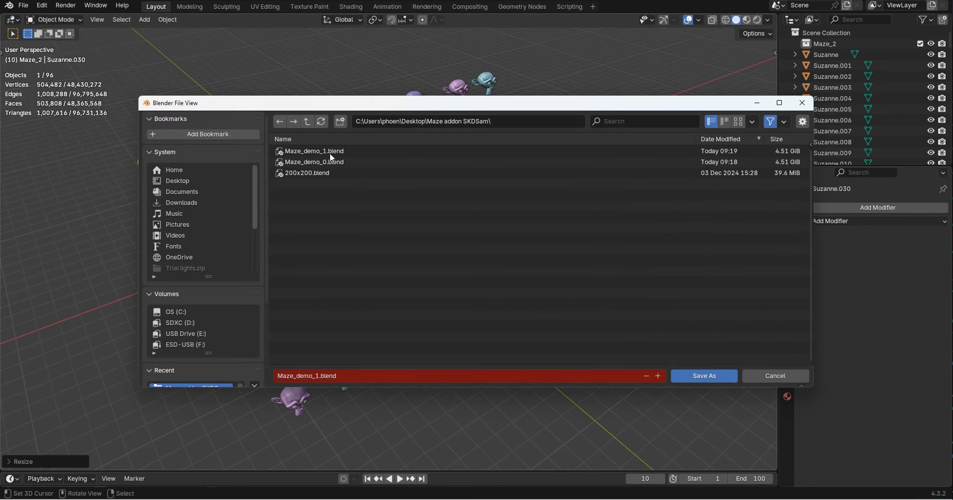
click(802, 102)
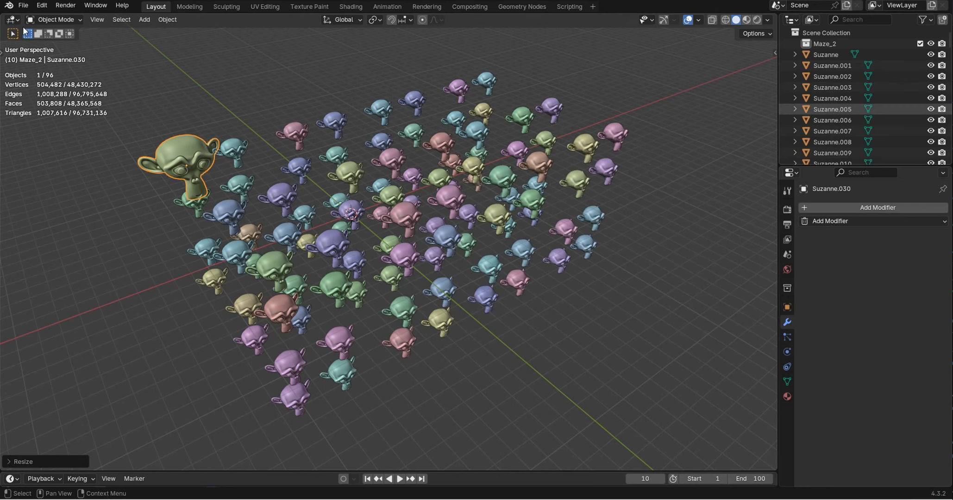
Open the first saved version of the scene, Maze_demo_0.blend.
click(28, 5)
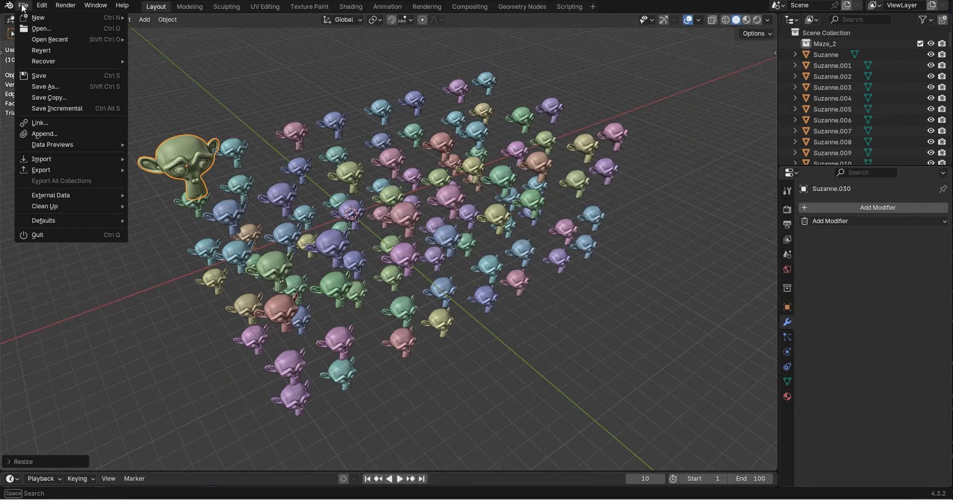
click(44, 29)
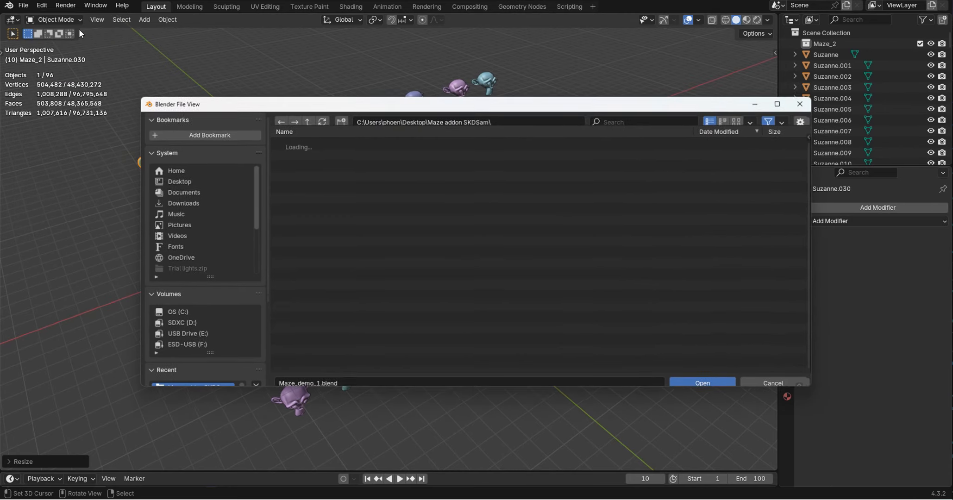
double_click(331, 163)
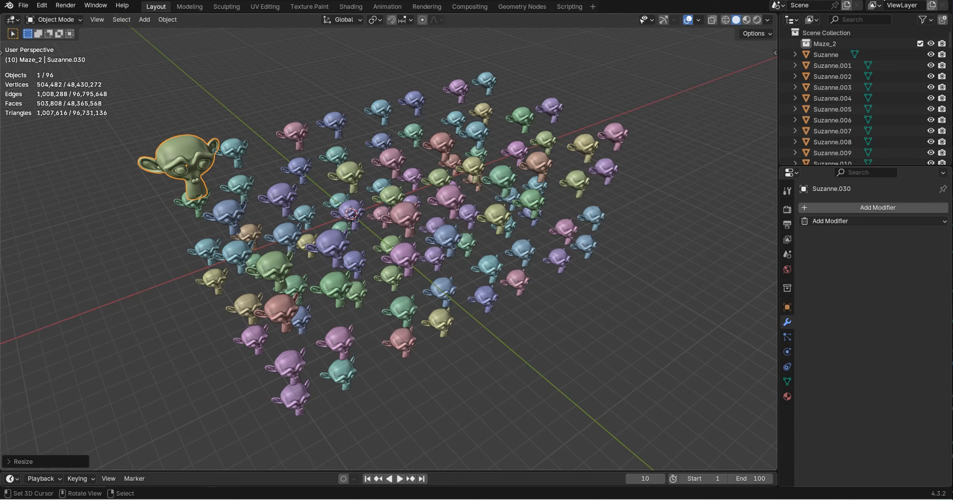
key(ctrl+z)
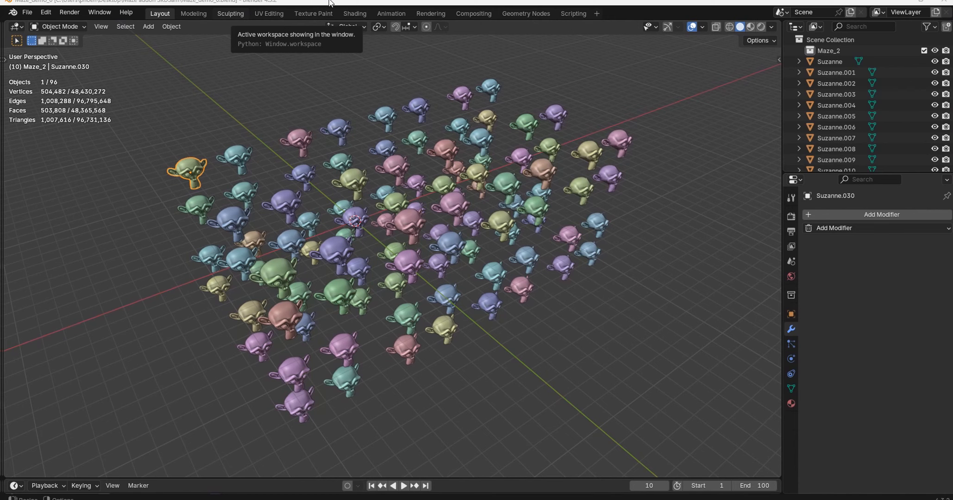
drag(329, 2, 326, 16)
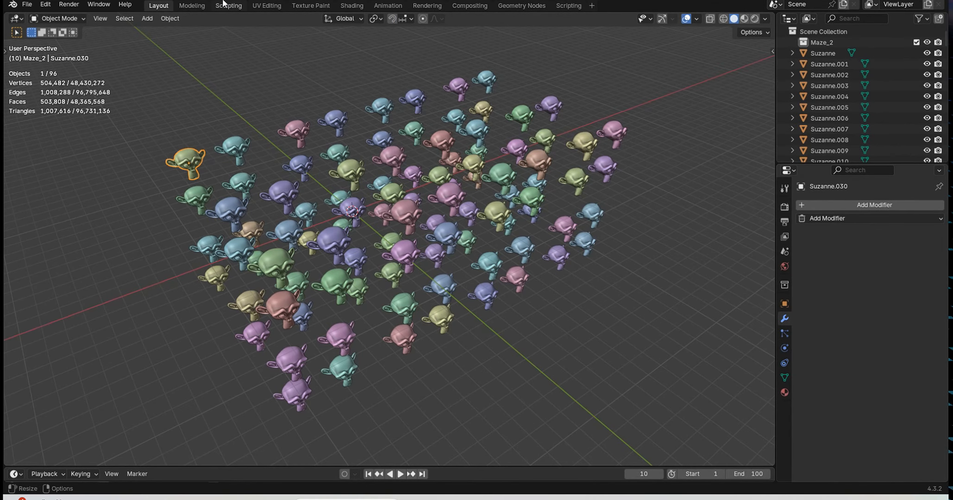
mouse_move(226, 2)
mouse_down()
mouse_move(239, 0)
mouse_move(221, 2)
mouse_move(231, 10)
mouse_up()
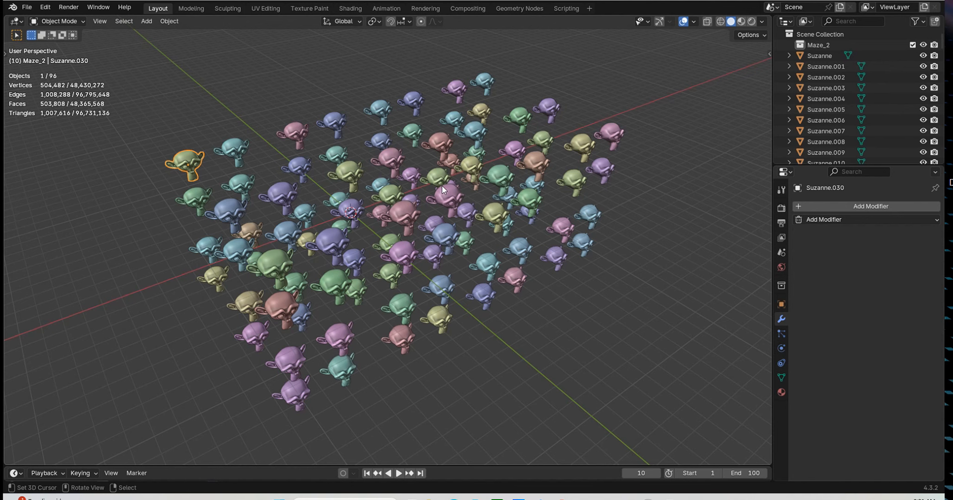
Select the outermost monkey head, Suzanne.030, among the scattered heads.
key(b)
drag(456, 187, 459, 189)
scroll(475, 182, up, 1)
mouse_move(426, 187)
middle_down()
mouse_move(443, 187)
mouse_move(425, 180)
mouse_move(435, 151)
mouse_move(505, 171)
mouse_move(510, 181)
mouse_move(440, 175)
middle_up()
click(537, 183)
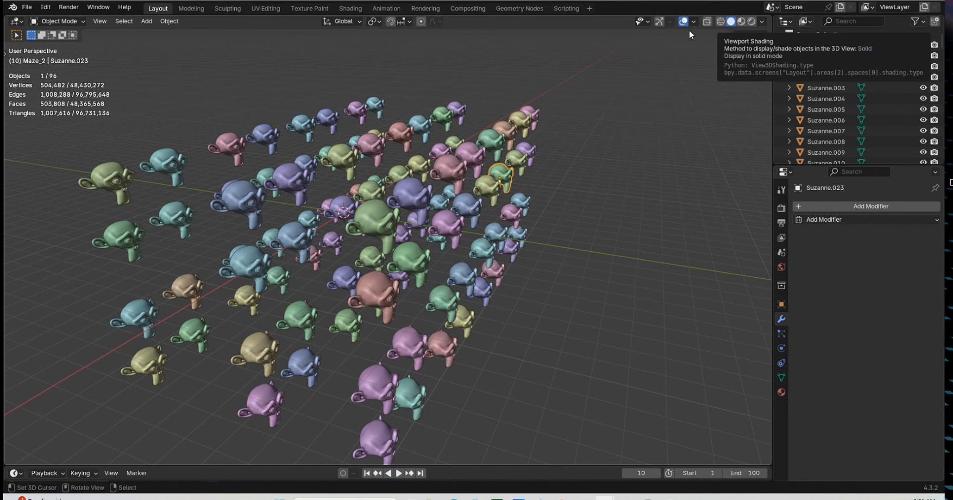
click(119, 177)
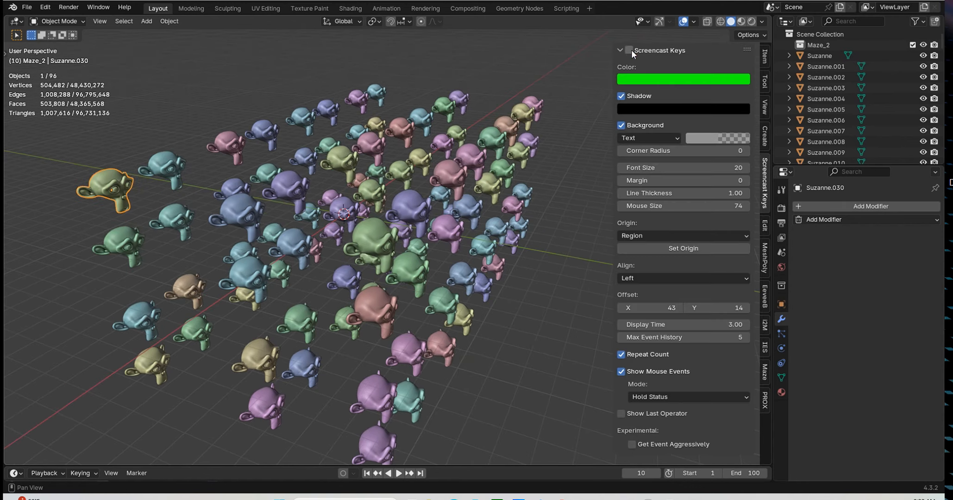
Turn on the Screencast Keys display in the viewport.
click(631, 50)
key(n)
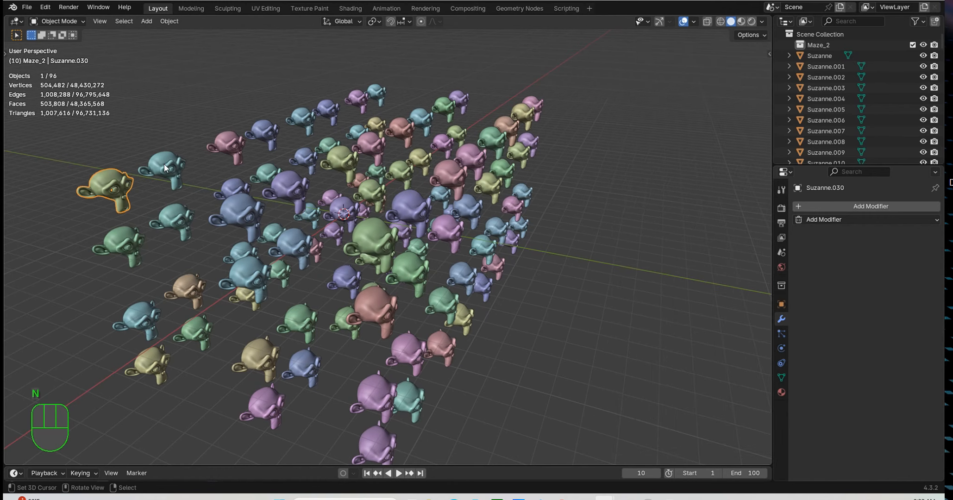
Isolate the monkey head Suzanne.030 in local view and examine it up close.
key(slash)
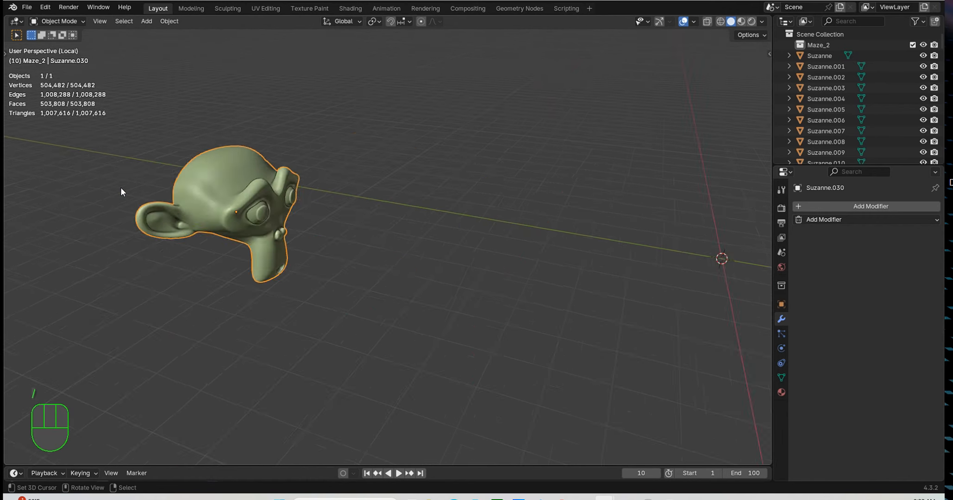
middle_drag(531, 209, 508, 190)
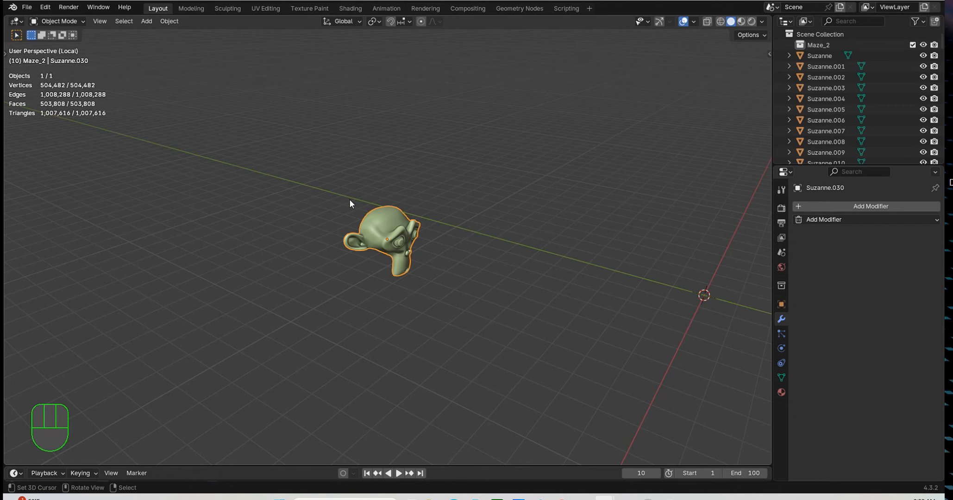
scroll(415, 208, down, 3)
scroll(416, 208, up, 5)
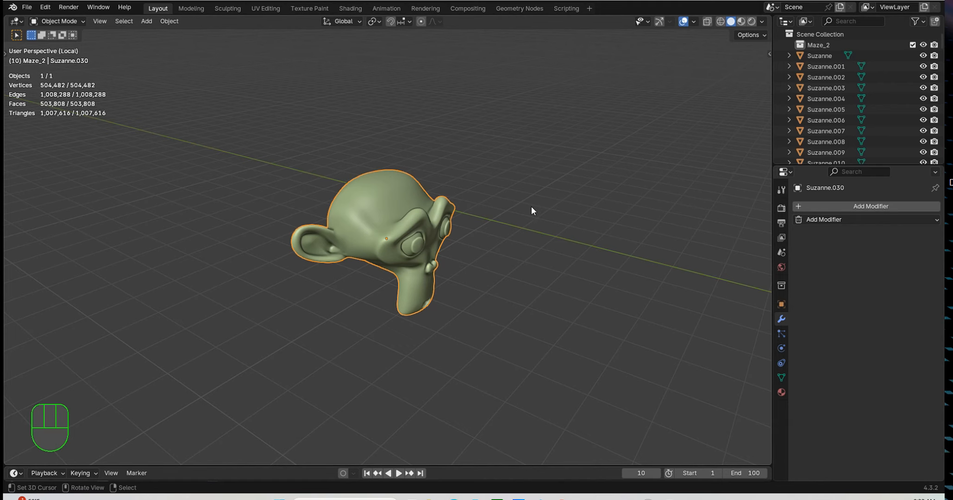
middle_drag(532, 210, 511, 220)
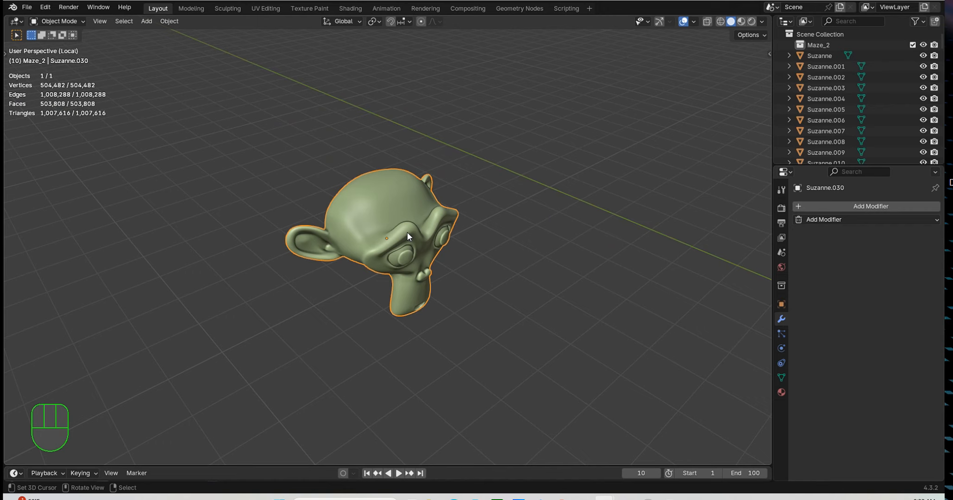
Save the file with the single monkey head still isolated in local view, and reopen Maze_demo_0.blend.
key(ctrl)
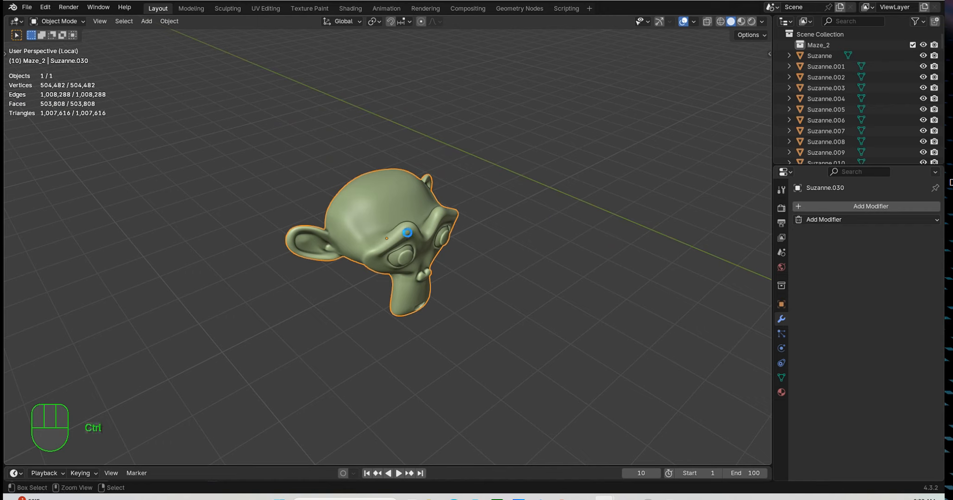
key(ctrl+s)
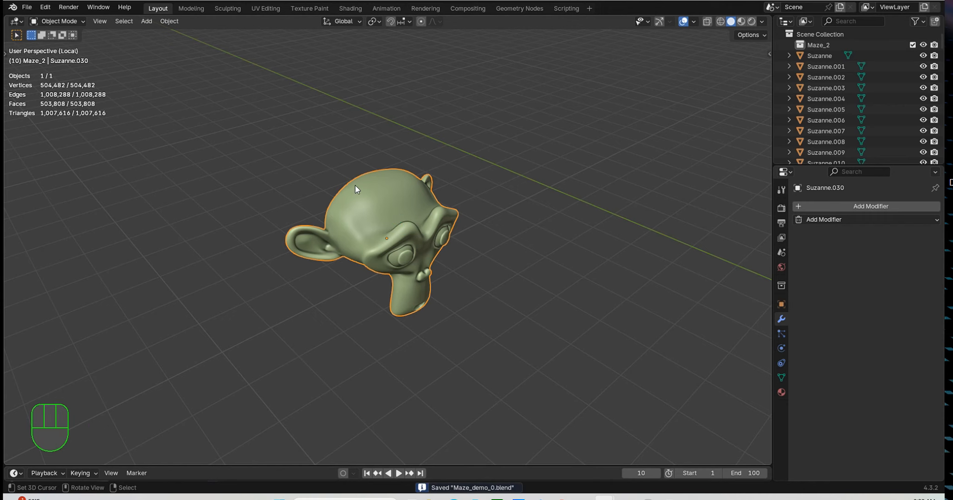
middle_drag(354, 185, 338, 179)
click(27, 8)
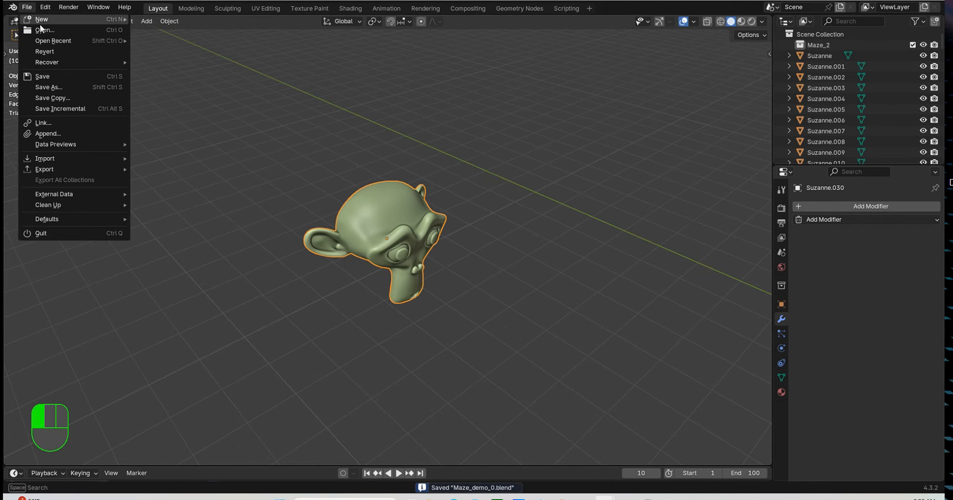
click(43, 29)
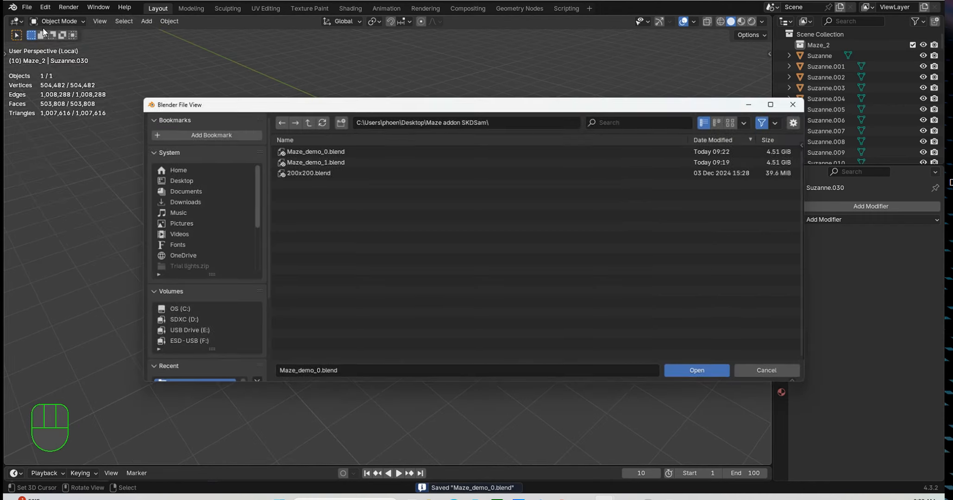
double_click(330, 151)
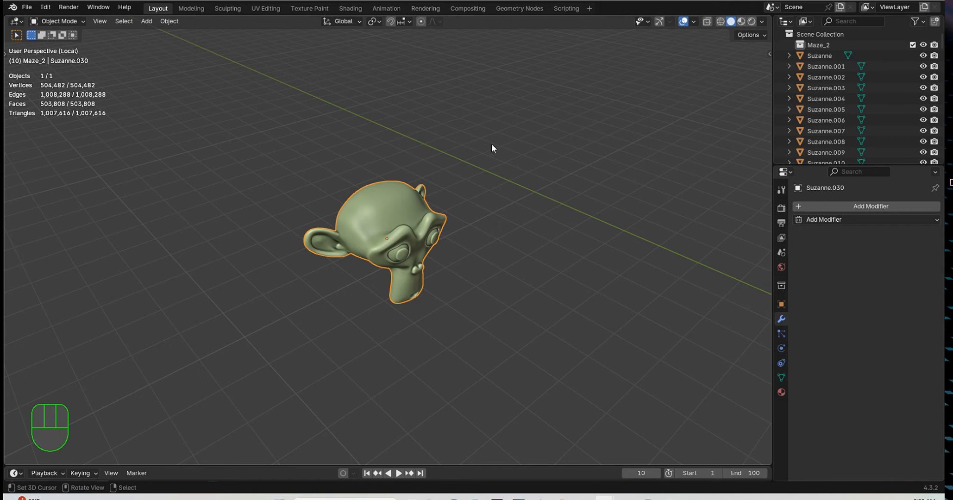
Exit local view on Suzanne.030 to bring back all the monkey heads in the scene.
middle_drag(602, 179, 502, 206)
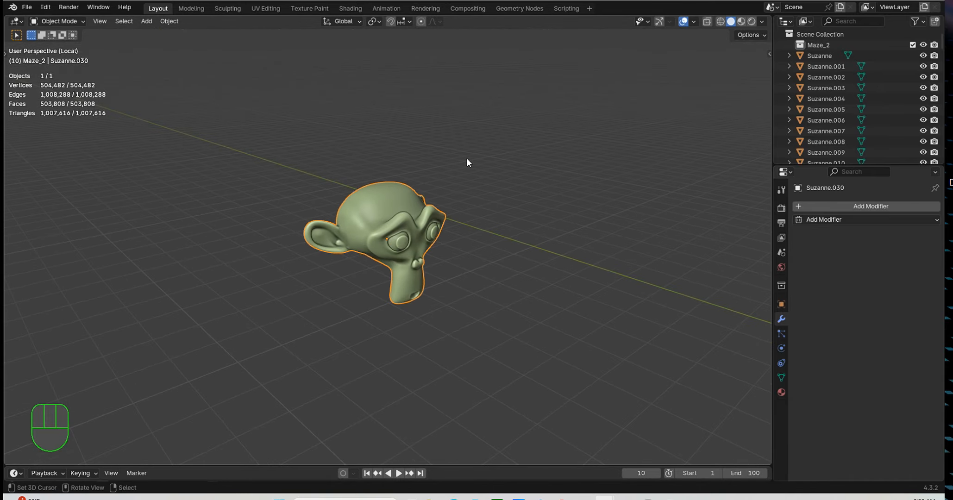
middle_drag(467, 159, 473, 166)
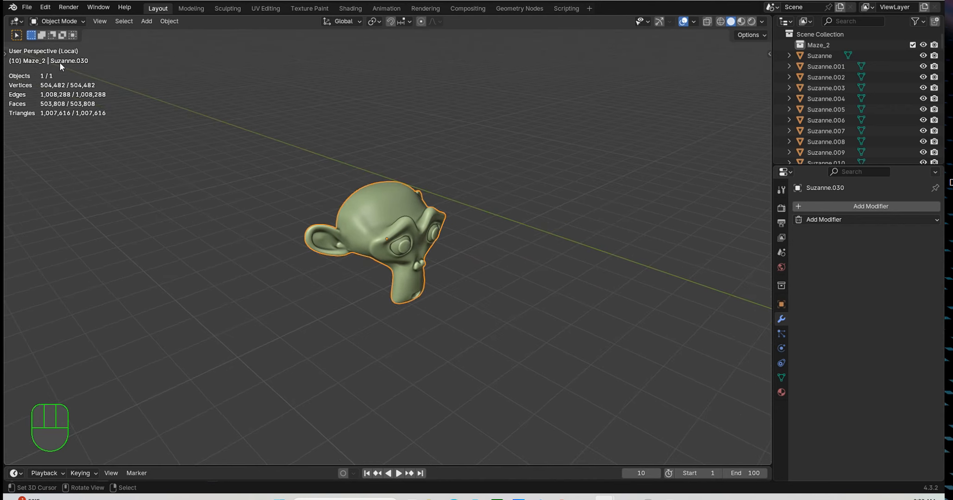
key(KP_Divide)
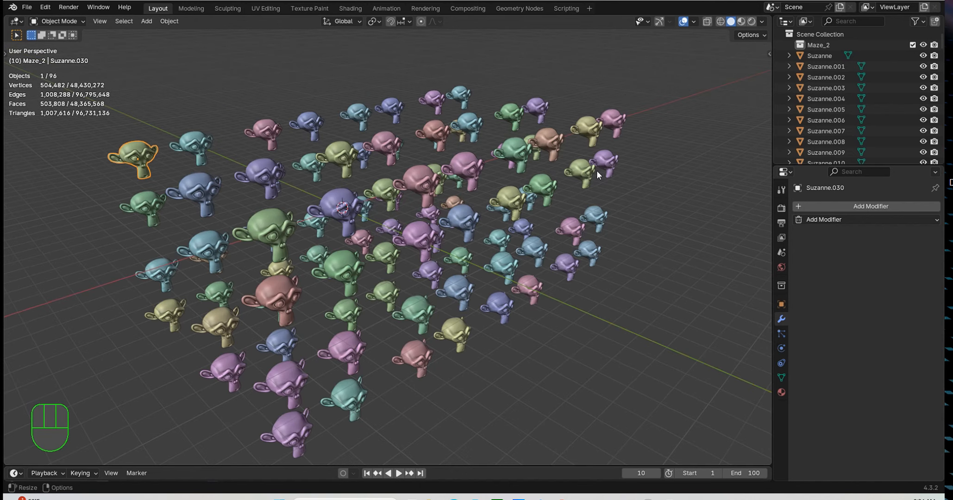
middle_drag(468, 208, 489, 215)
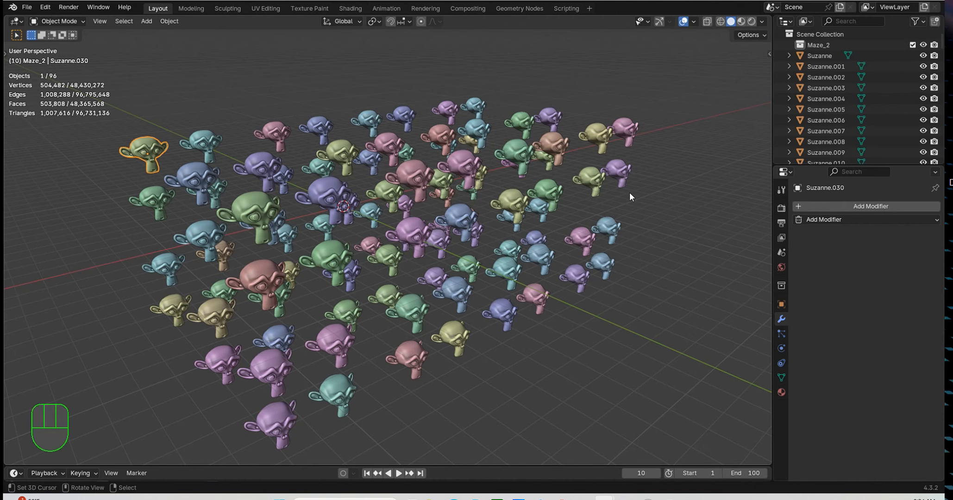
Select the four columns of monkey heads on the positive X side and move them to a new collection named Suzzy_1.
key(KP_1)
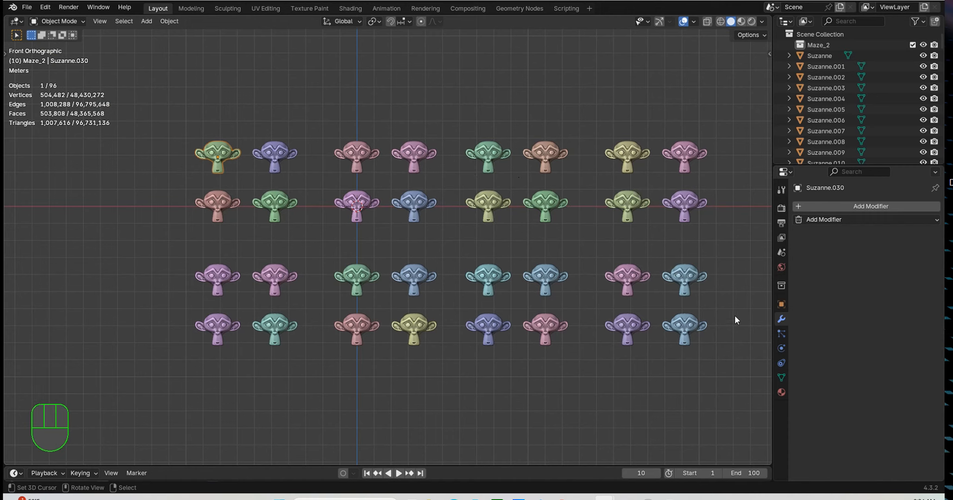
drag(744, 361, 468, 97)
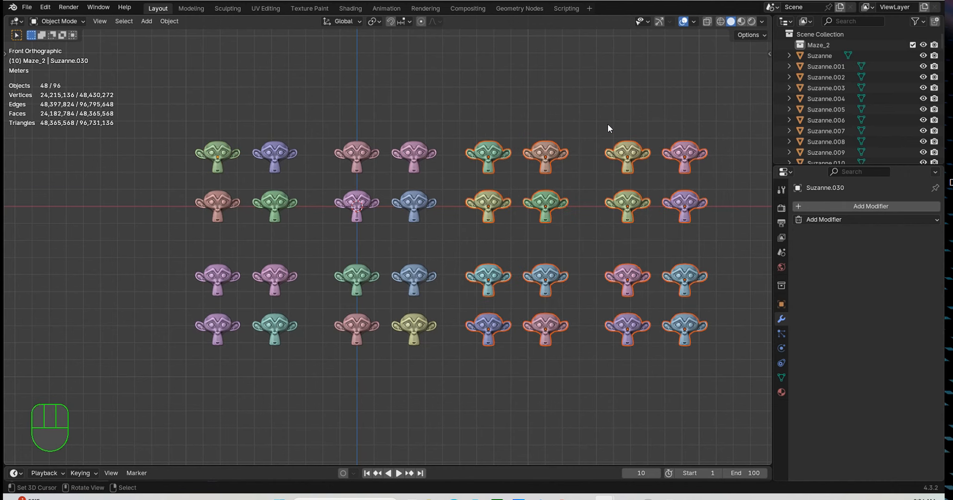
key(KP_7)
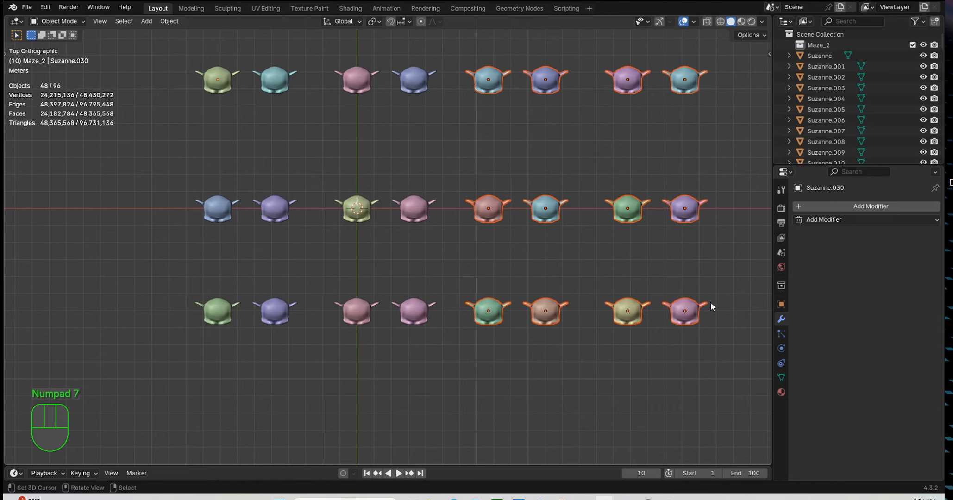
drag(737, 339, 459, 47)
key(m)
click(483, 188)
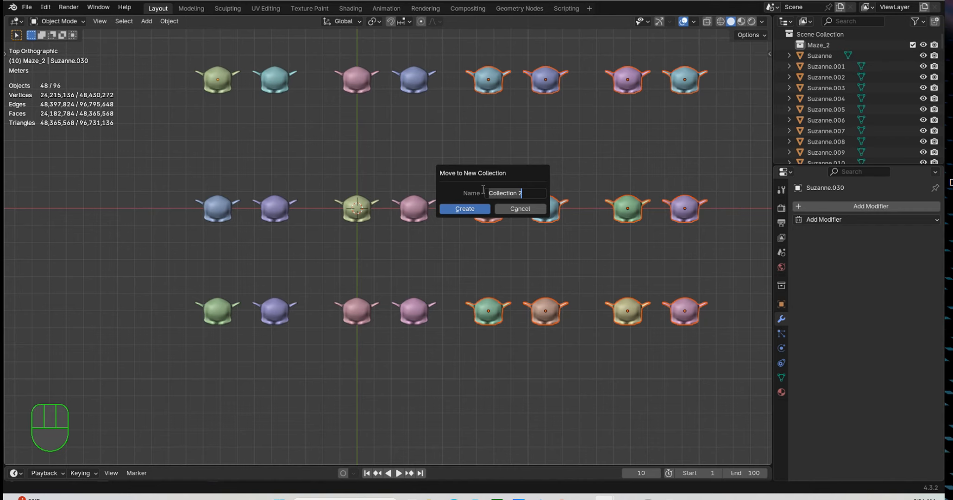
key(shift)
text(Suzzy)
text(.)
key(Return)
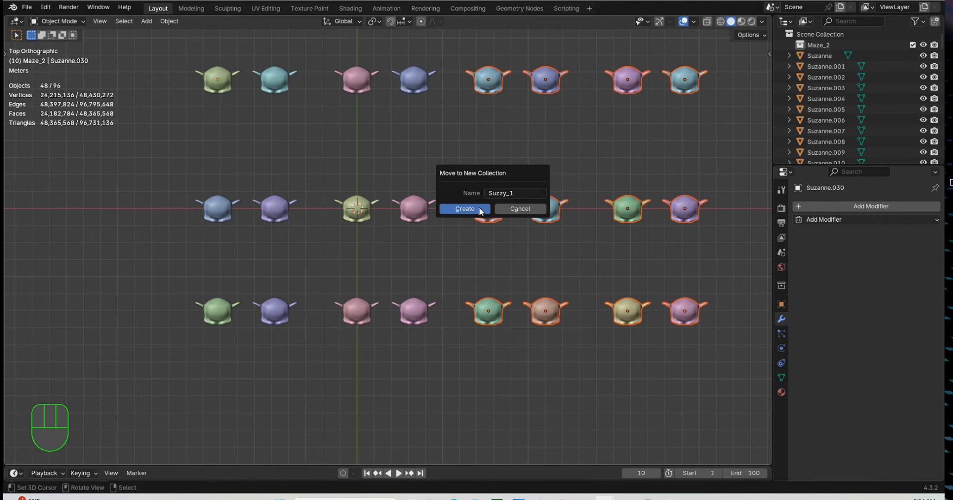
click(479, 208)
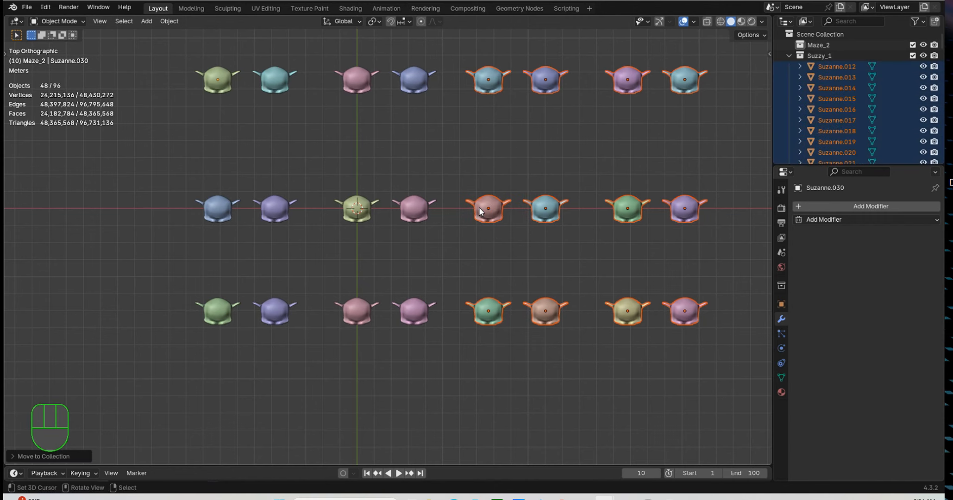
Collapse the Suzzy_1 collection and exclude it from the view layer.
click(788, 56)
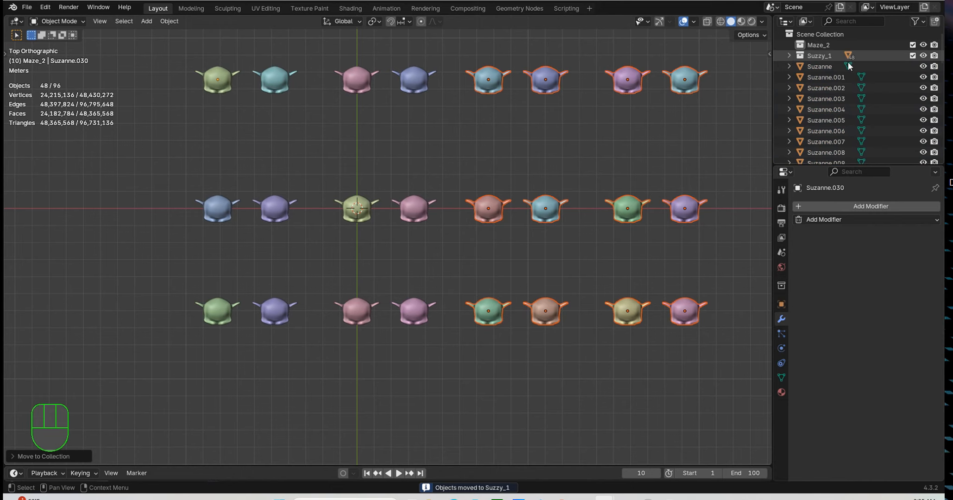
click(913, 55)
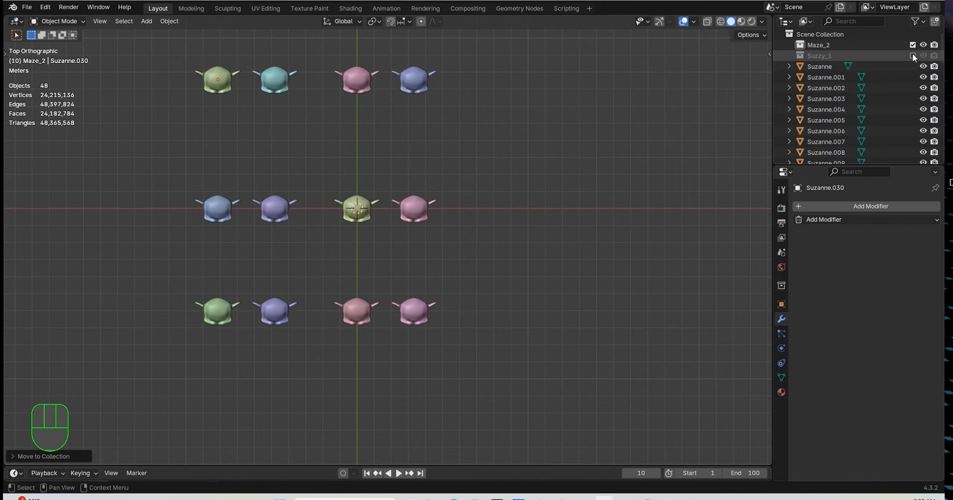
middle_drag(400, 308, 425, 220)
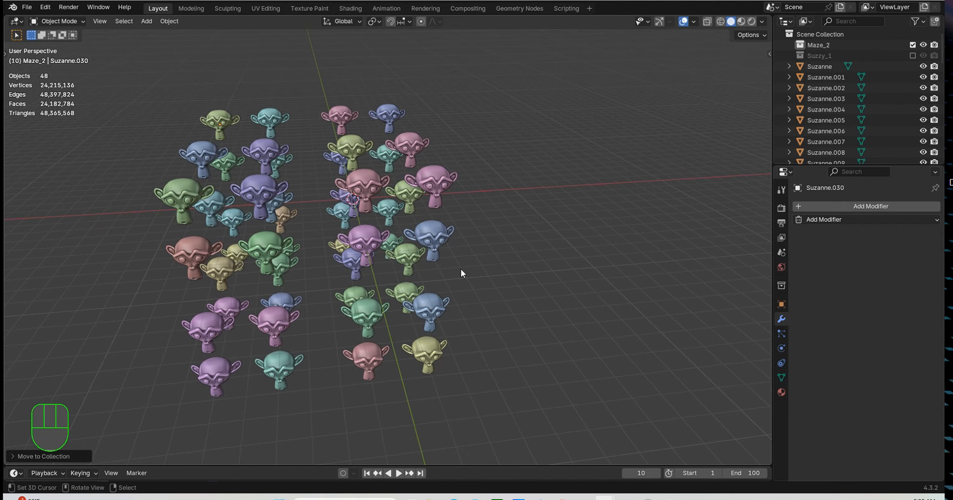
Select all the remaining monkey heads and move them to a new collection named Suzzy_2.
key(KP_7)
drag(493, 332, 107, 50)
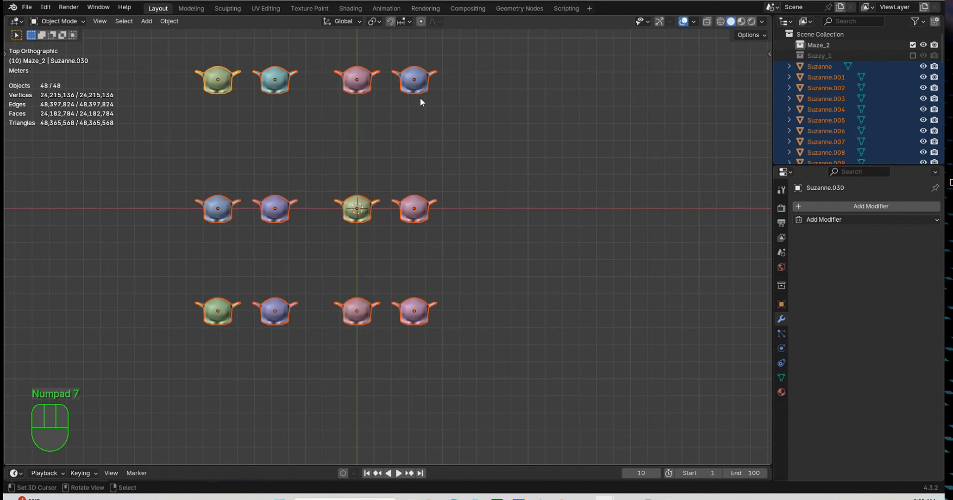
middle_drag(421, 98, 426, 135)
scroll(426, 135, up, 2)
key(m)
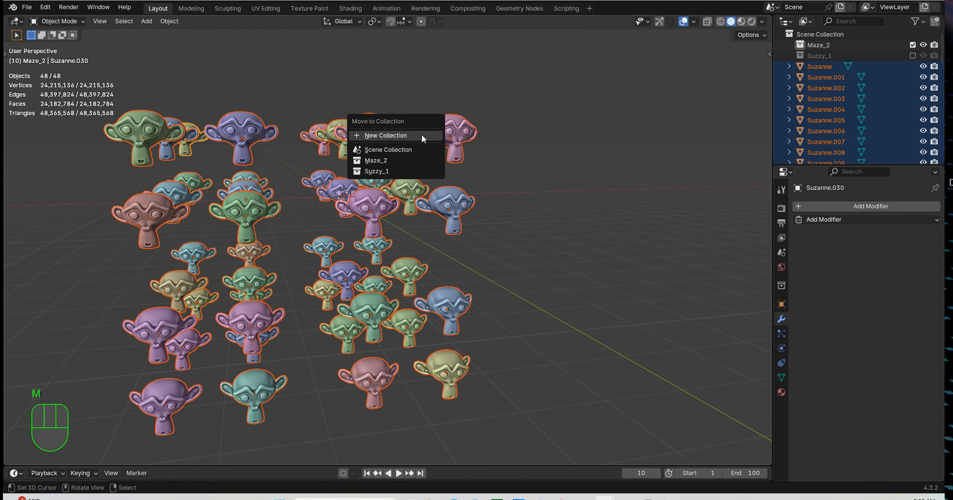
click(422, 135)
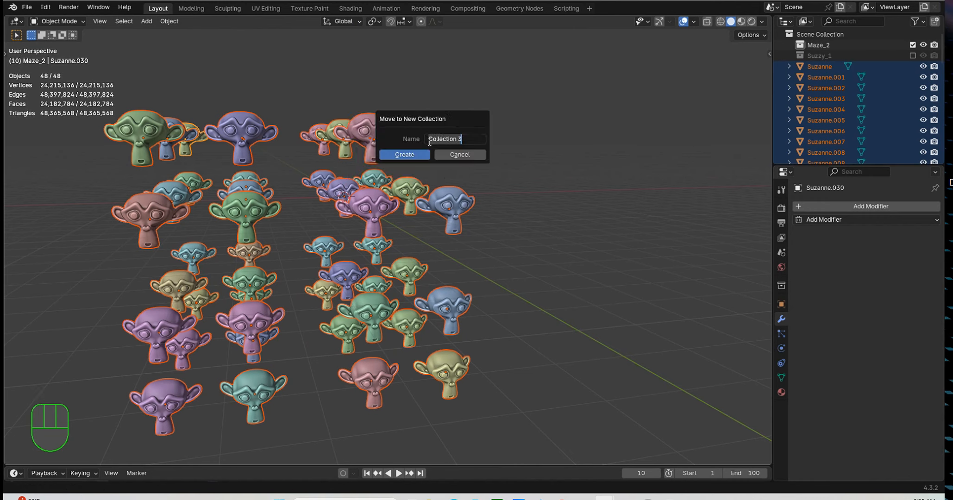
text(Suzzy_)
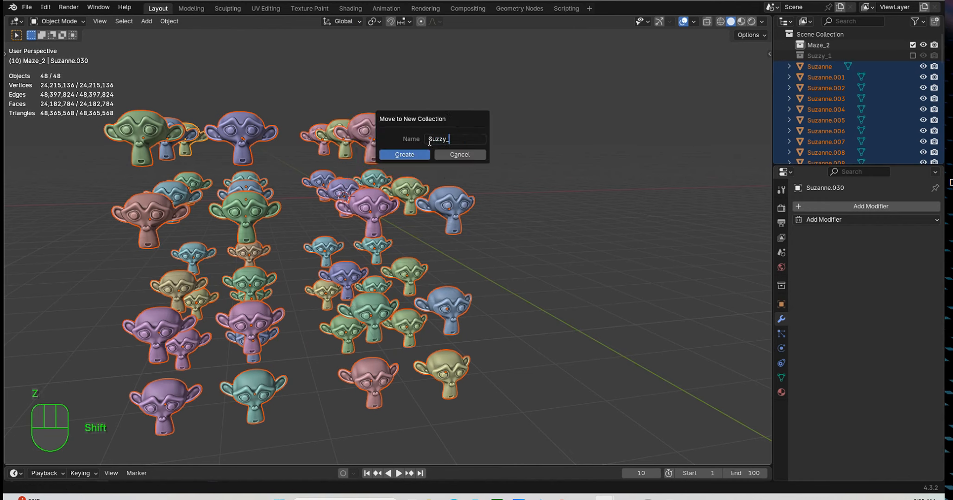
text(2)
key(Return)
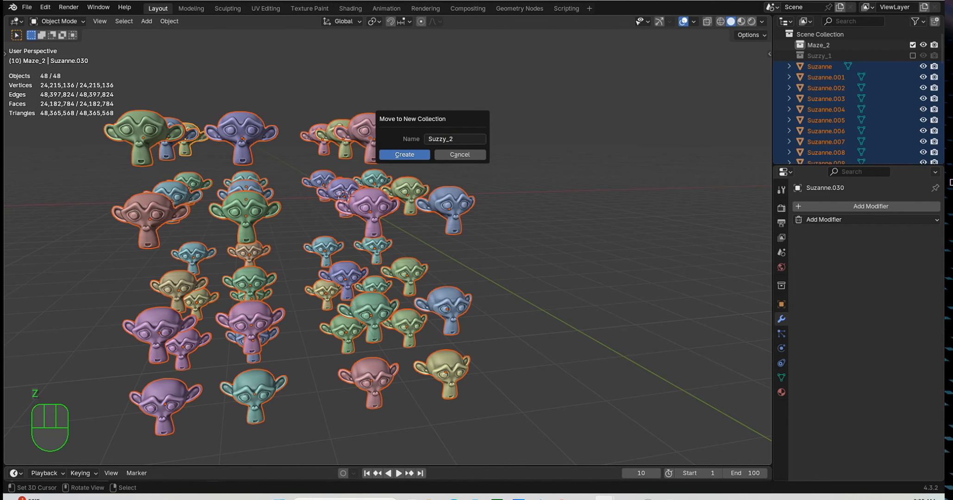
click(417, 155)
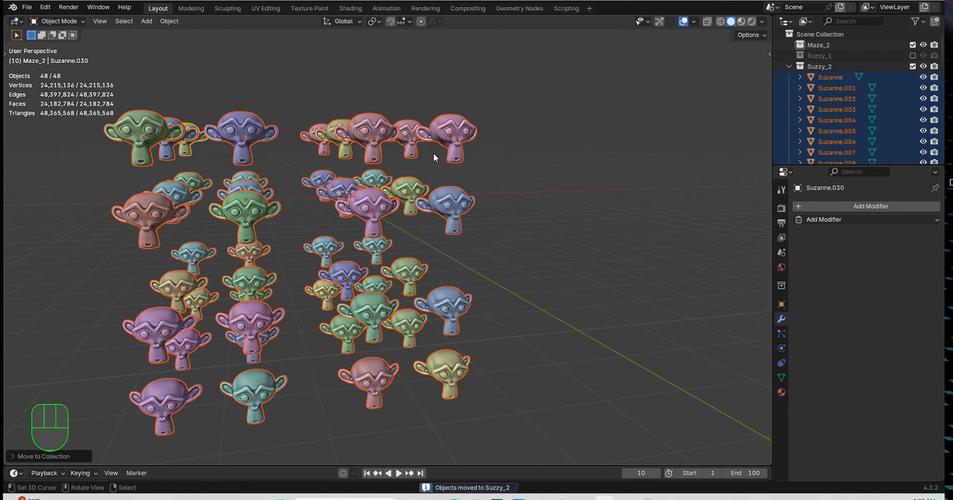
Collapse the Suzzy_2 collection and exclude it from the view layer.
click(790, 67)
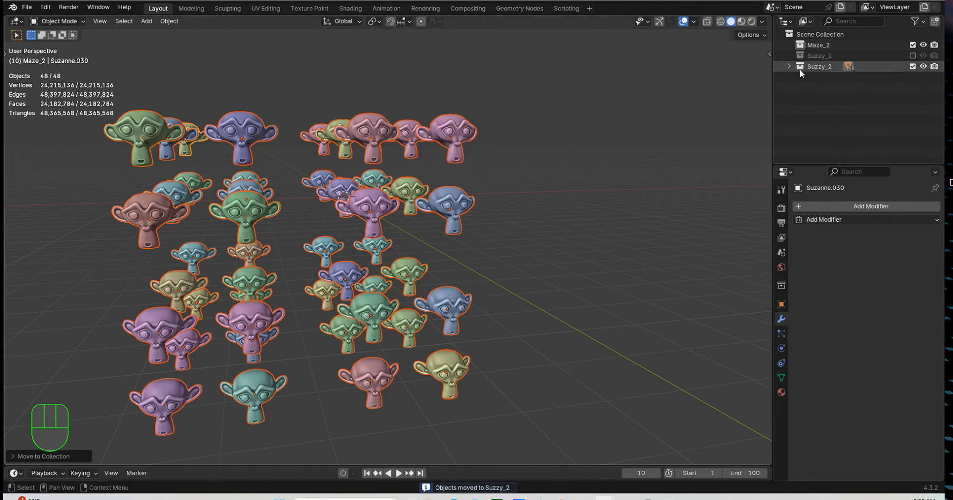
click(913, 66)
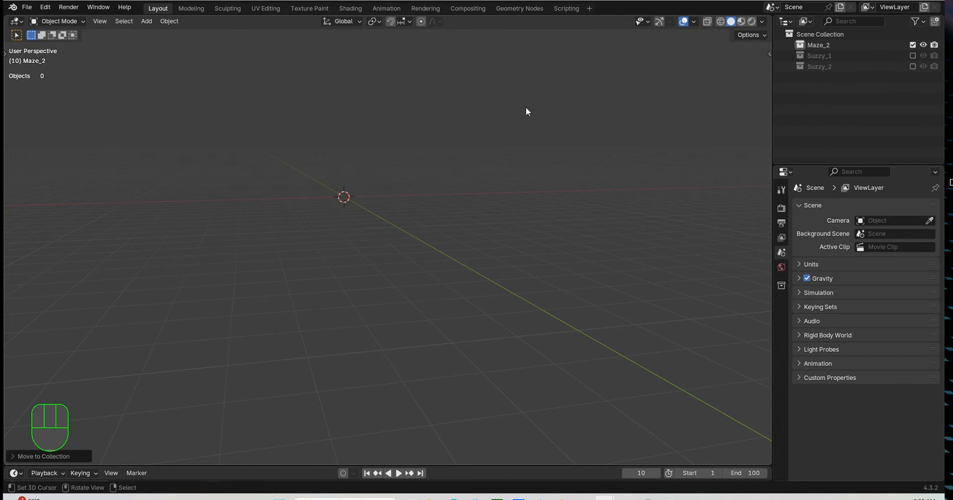
middle_drag(485, 139, 448, 130)
Add a plane at the world origin in the Maze_2 collection and scale it up about 17 times.
key(shift+a)
mouse_move(445, 128)
click(487, 129)
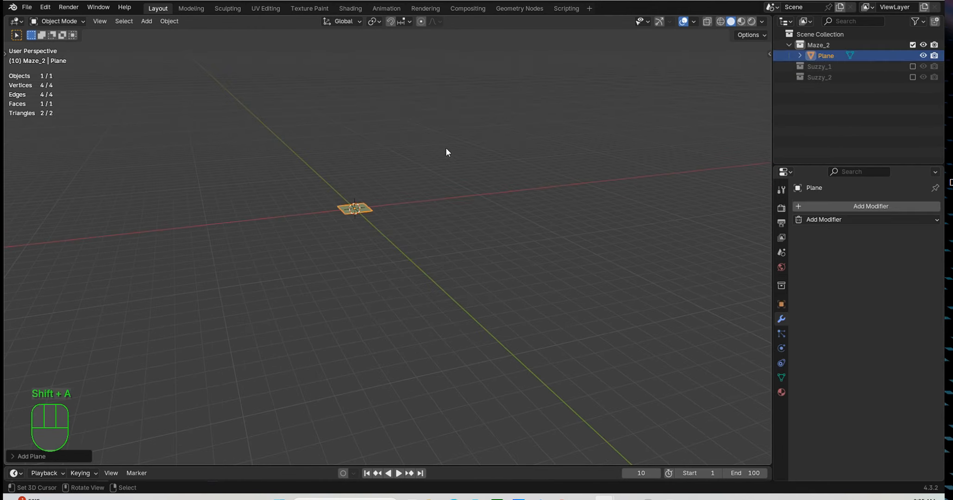
key(s)
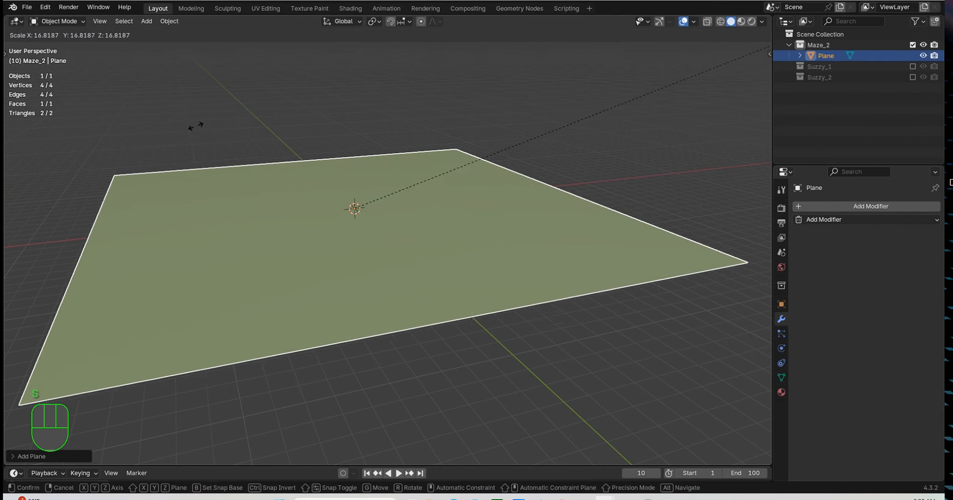
click(360, 165)
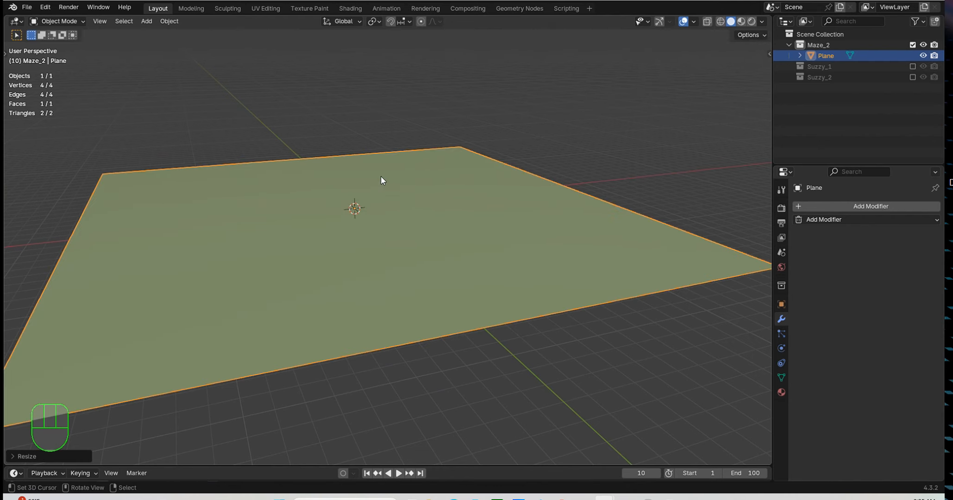
shift+middle_drag(391, 188, 397, 200)
key(g)
key(z)
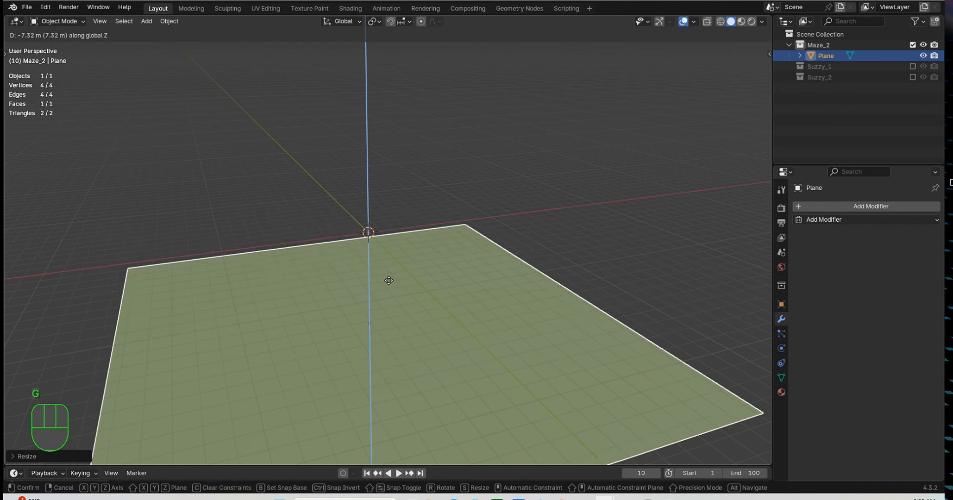
right_click(392, 219)
Include the Suzzy_1 collection in the view layer again to show its monkey heads with the plane.
scroll(404, 135, down, 5)
mouse_move(405, 136)
middle_down()
mouse_move(421, 128)
mouse_move(413, 130)
middle_up()
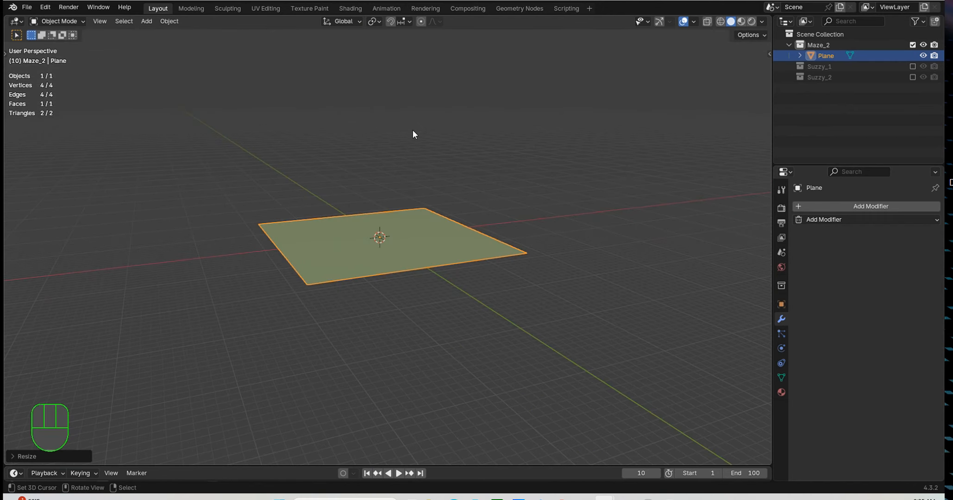
click(913, 66)
middle_drag(589, 163, 479, 193)
Select only the plane and move it down along Z by about 10 m, below the lowest row of heads.
key(KP_1)
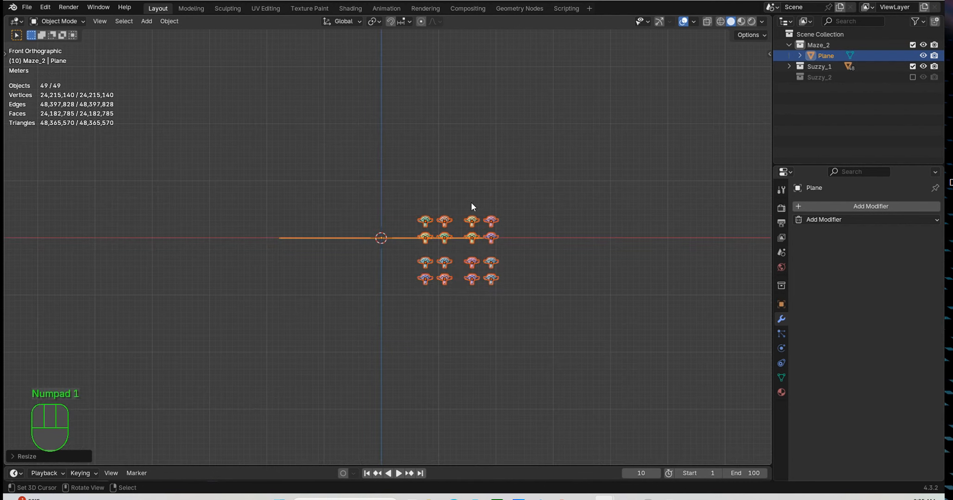
drag(379, 265, 338, 216)
key(g)
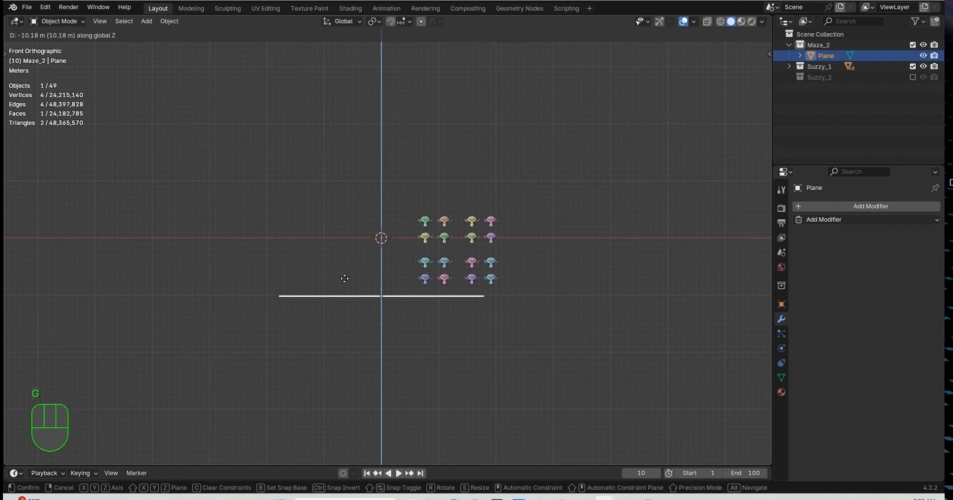
click(344, 273)
Scale the plane up further so it extends beneath all the monkey heads of Suzzy_1.
key(s)
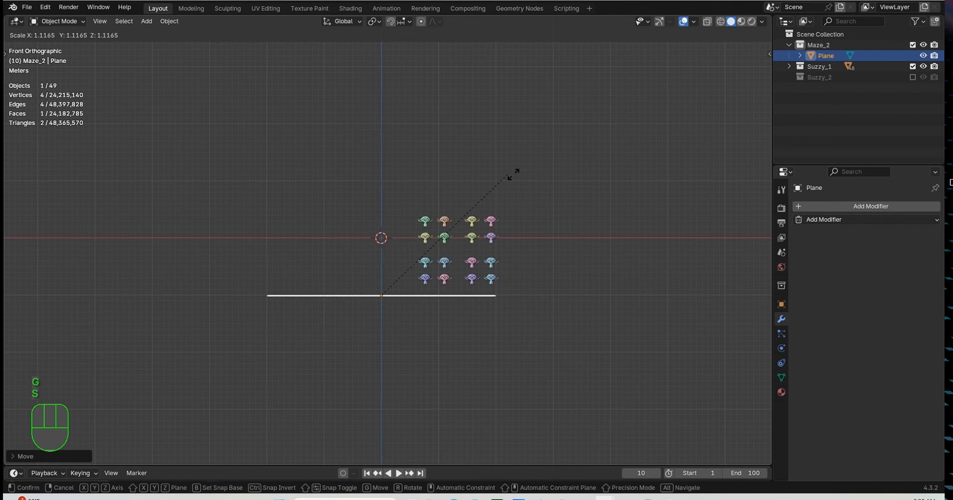
click(612, 175)
middle_drag(613, 175, 658, 130)
scroll(658, 130, up, 5)
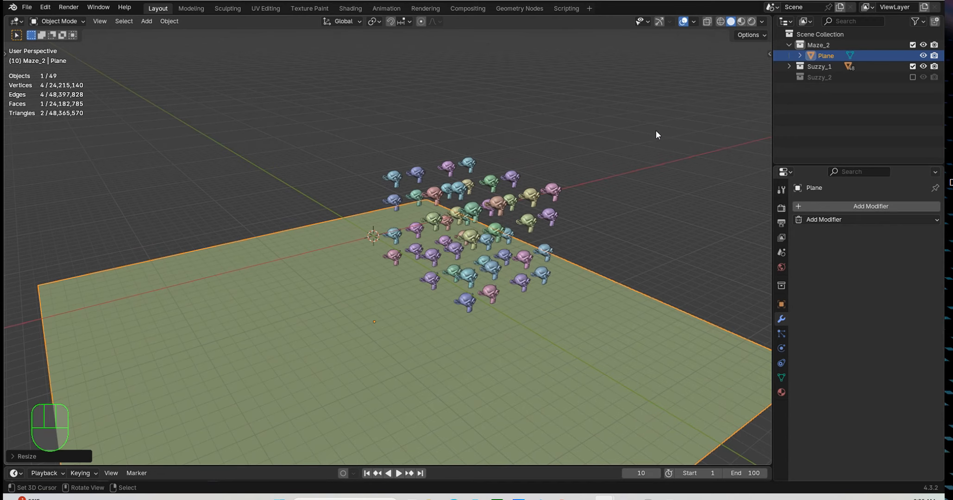
Select the blue monkey head at the upper corner of the Suzzy_1 grid and isolate it in local view.
click(392, 182)
key(KP_Divide)
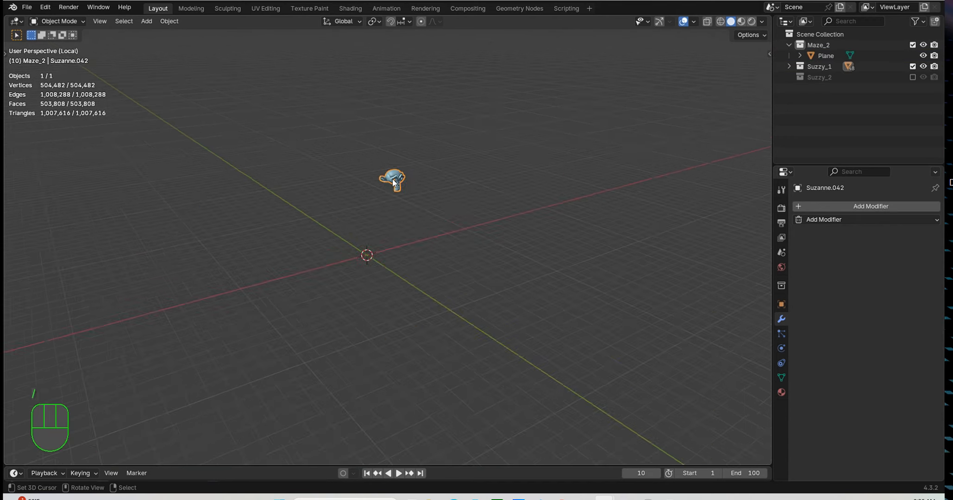
middle_drag(543, 163, 508, 168)
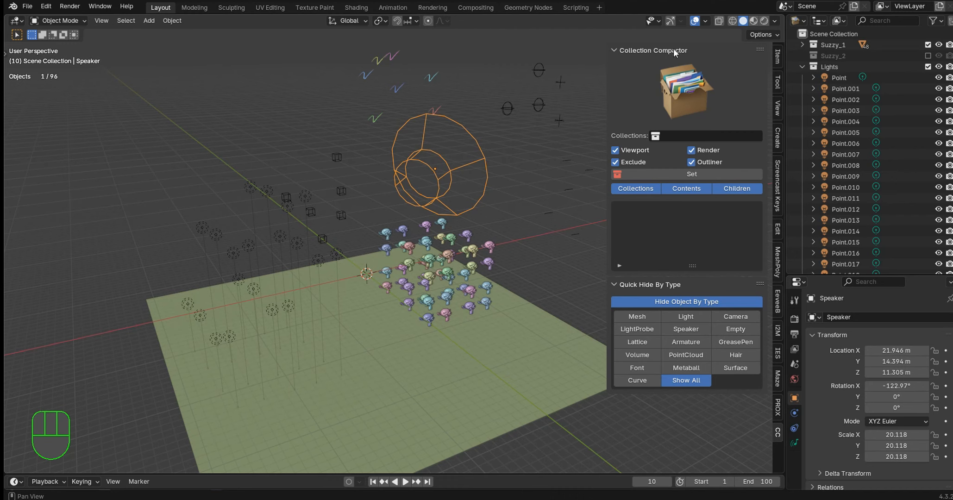
Check the Collection Compactor add-on entry in the Preferences, and close the Preferences.
click(46, 6)
click(79, 156)
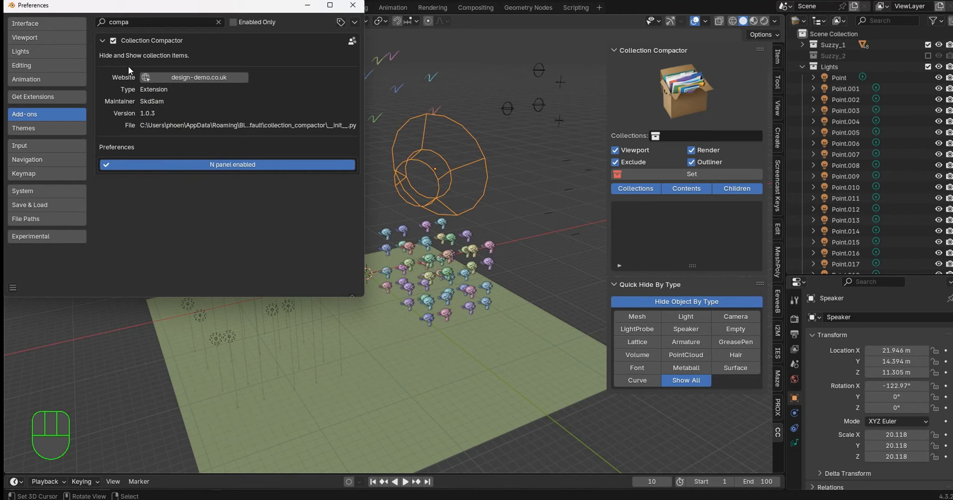
click(349, 7)
scroll(483, 234, up, 4)
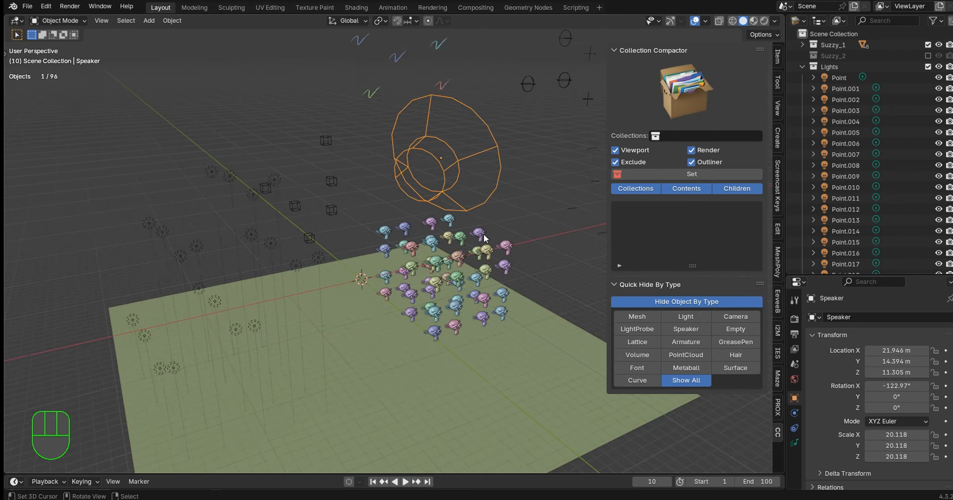
Review the scene's collections in the outliner and compact the Lights collection with Collection Compactor, using Viewport, Render, Exclude and Outliner.
scroll(523, 206, down, 2)
scroll(829, 129, down, 5)
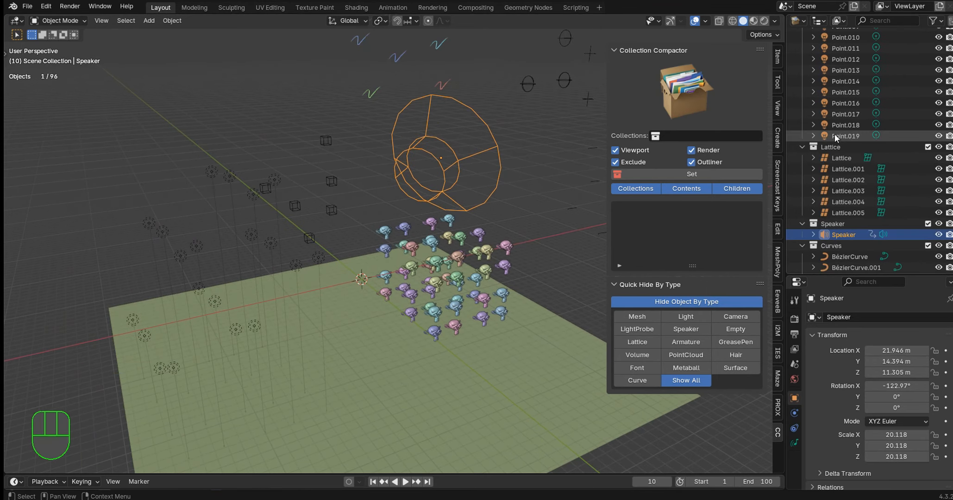
scroll(836, 134, down, 8)
scroll(838, 134, up, 11)
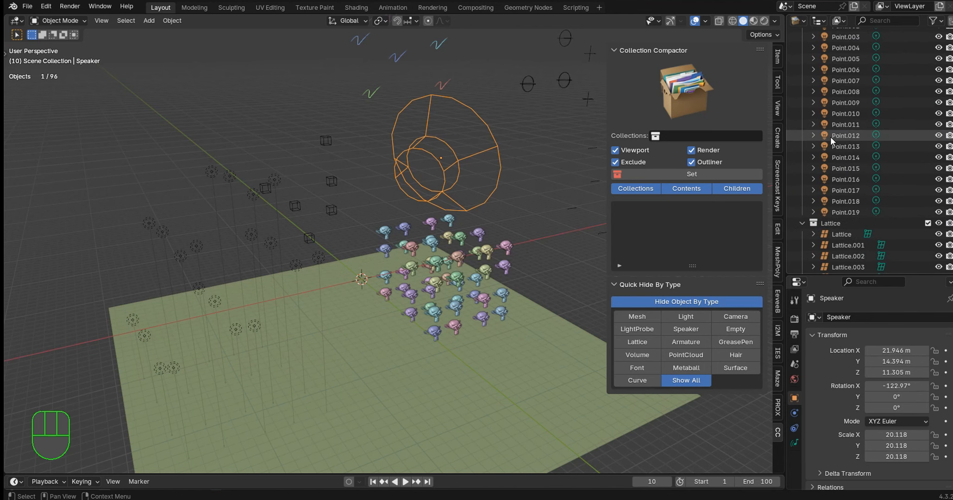
scroll(830, 136, up, 3)
click(650, 141)
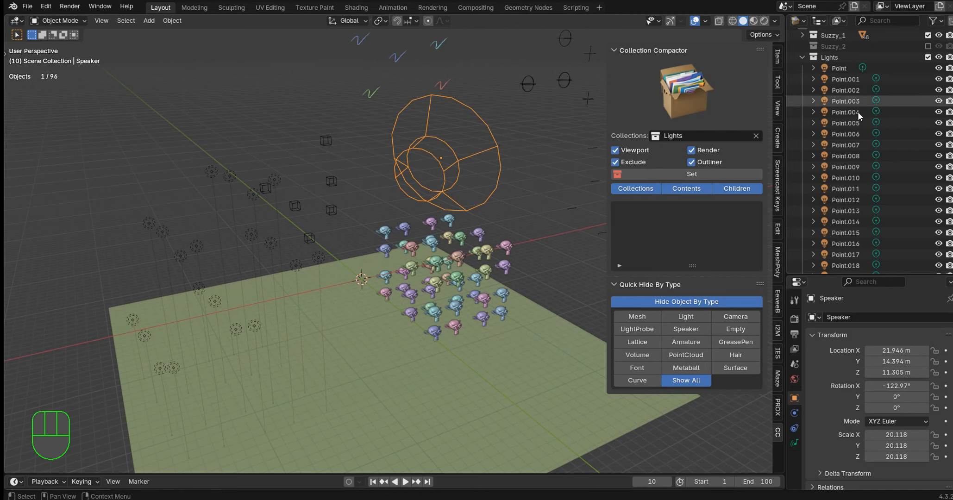
click(685, 176)
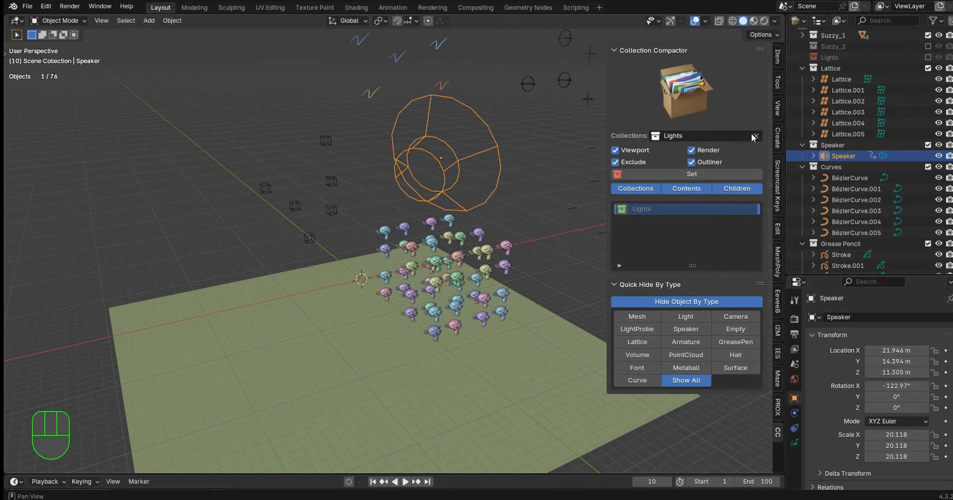
Compact the Suzzy_1 collection with Collection Compactor and select one of the remaining grease pencil strokes.
click(663, 136)
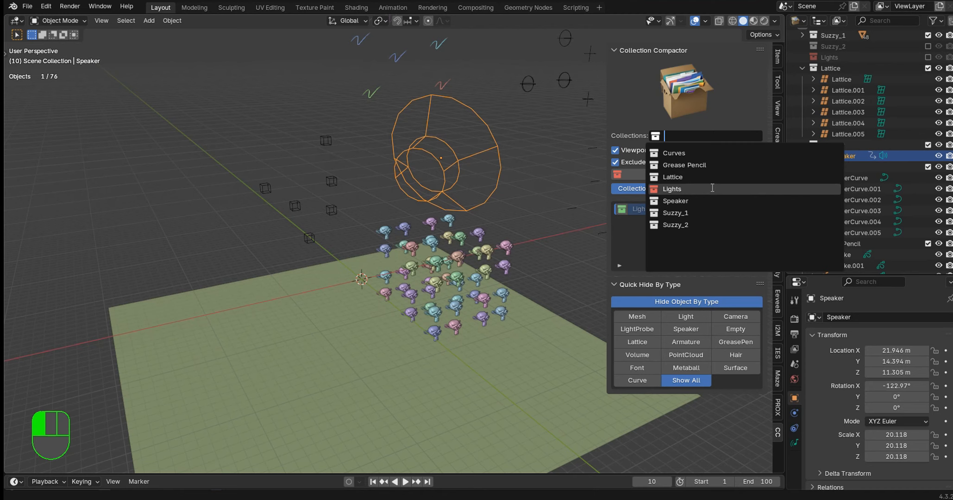
click(702, 211)
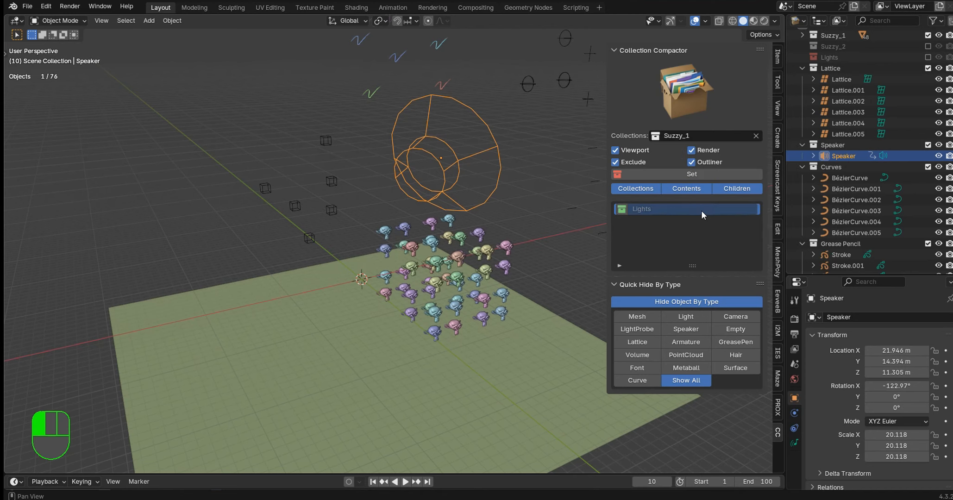
click(643, 176)
mouse_move(472, 206)
middle_down()
mouse_move(434, 139)
mouse_move(492, 190)
mouse_move(458, 134)
mouse_move(416, 146)
mouse_move(427, 141)
mouse_move(423, 111)
middle_up()
click(398, 150)
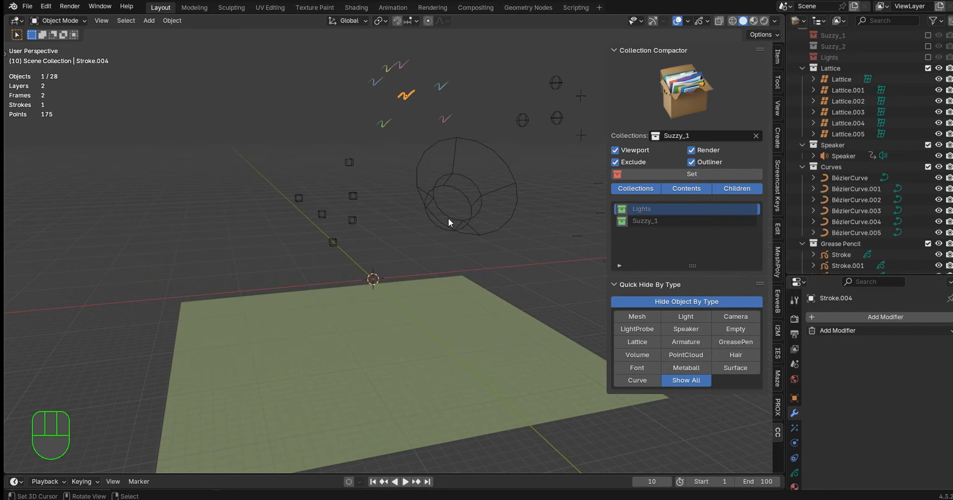
middle_drag(449, 222, 524, 273)
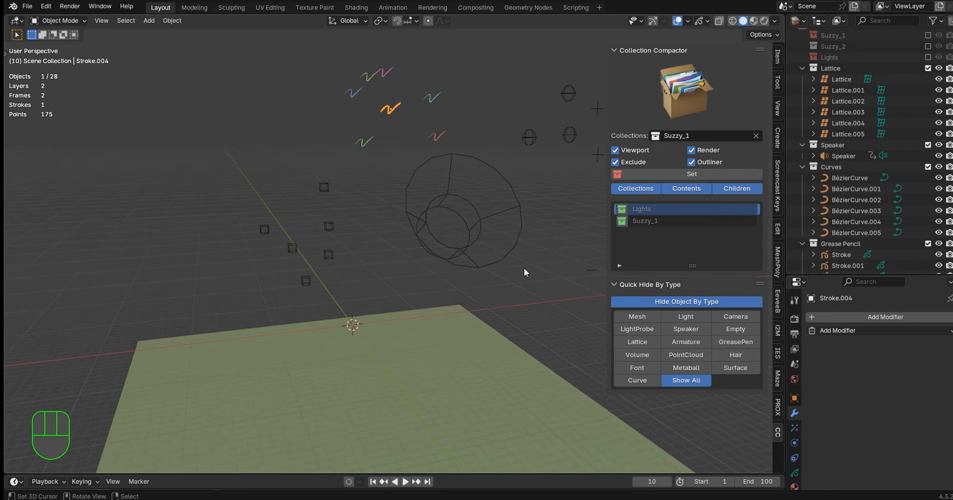
Restore the compacted Lights and Suzzy_1 collections to the view layer.
click(623, 210)
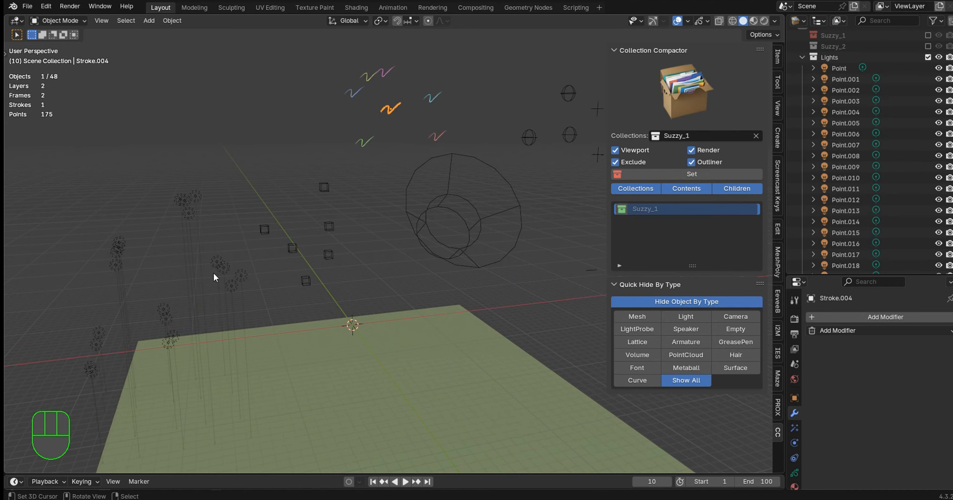
mouse_move(506, 264)
middle_down()
mouse_move(451, 291)
mouse_move(489, 258)
middle_up()
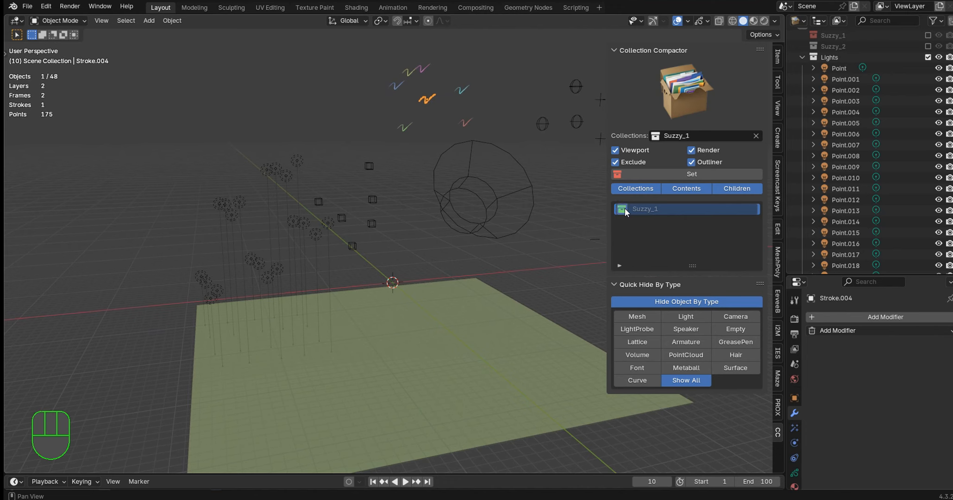
click(927, 35)
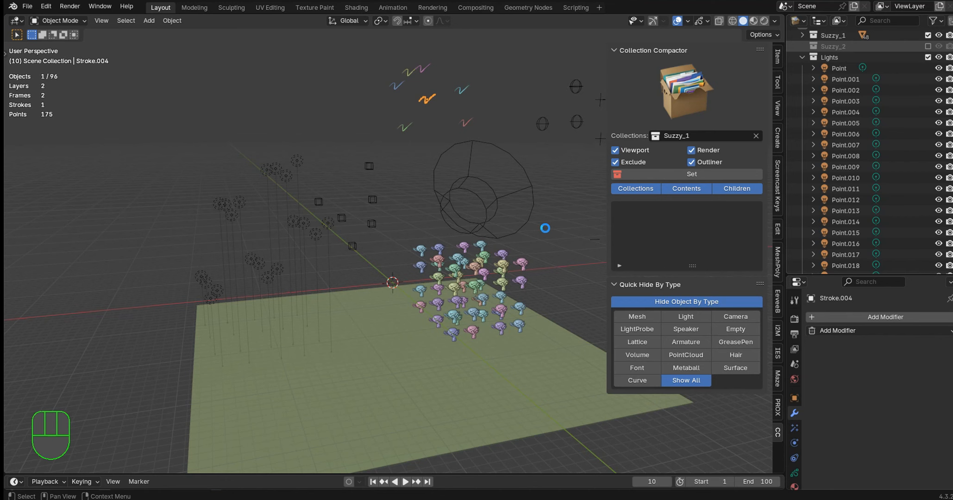
click(526, 191)
middle_drag(527, 191, 550, 193)
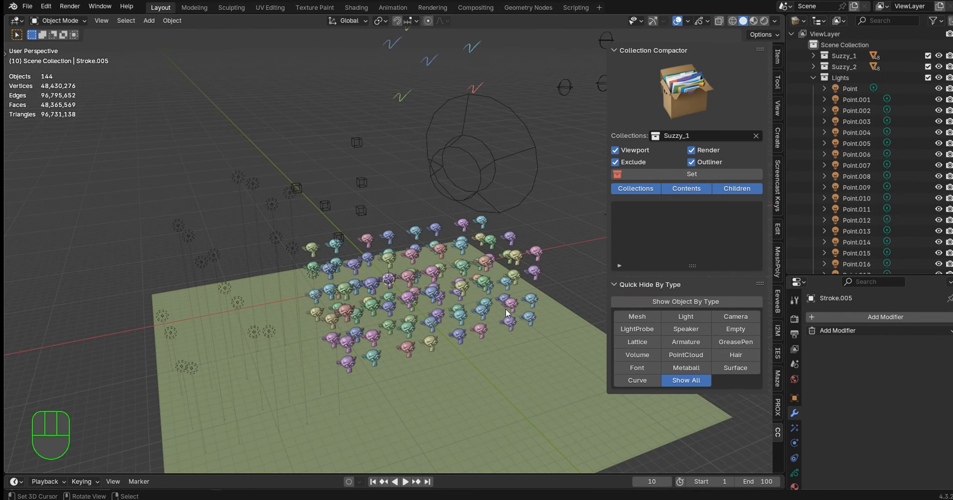
Hide all mesh objects with Quick Hide By Type in hide mode, and show every object type again.
shift+middle_drag(506, 309, 508, 287)
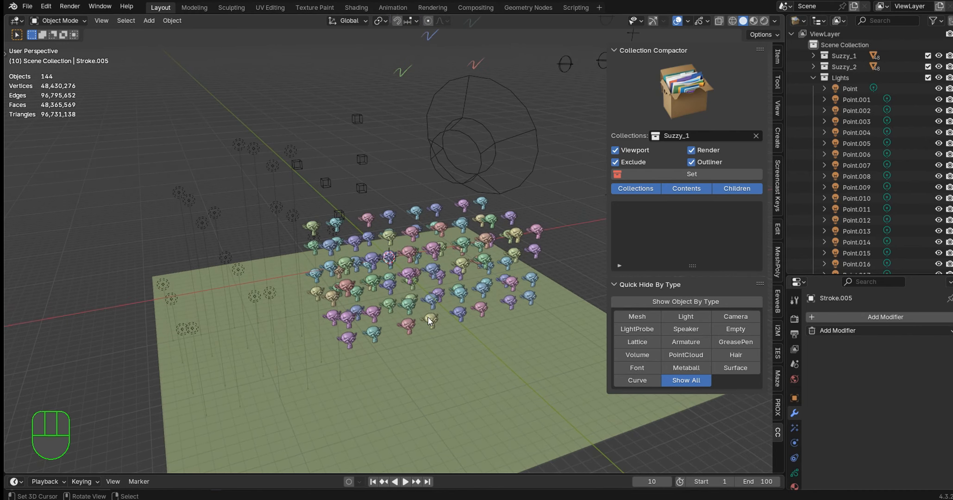
click(692, 302)
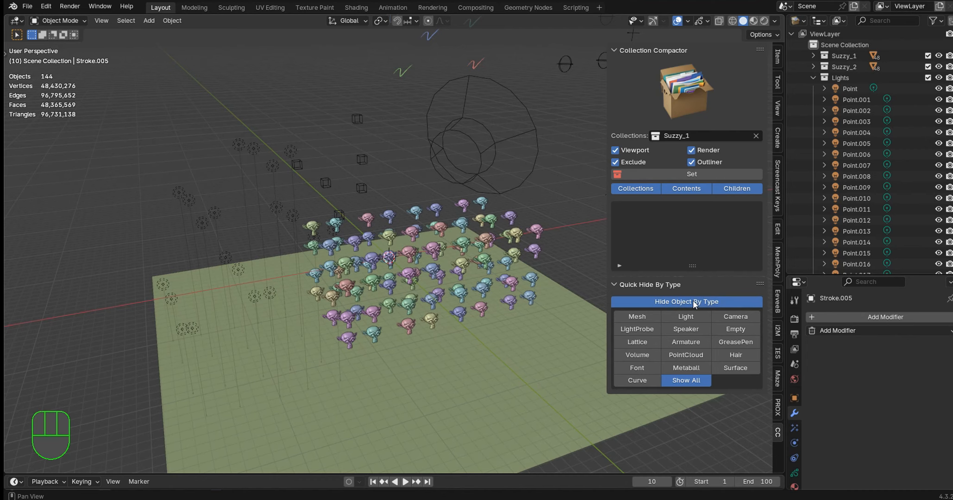
click(641, 318)
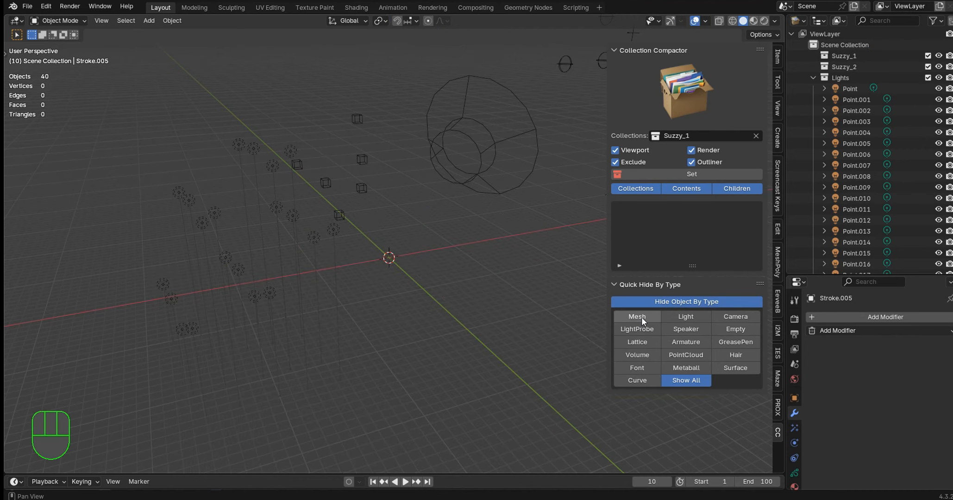
middle_drag(519, 227, 447, 254)
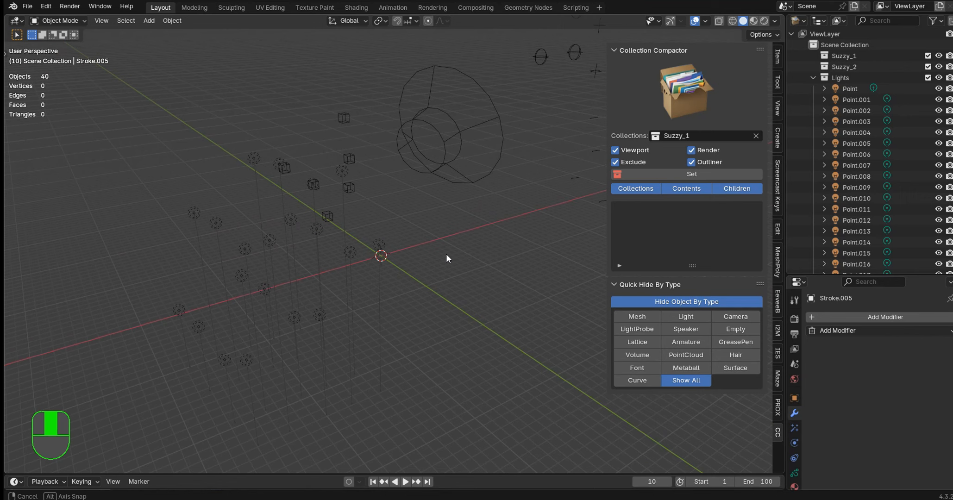
click(674, 379)
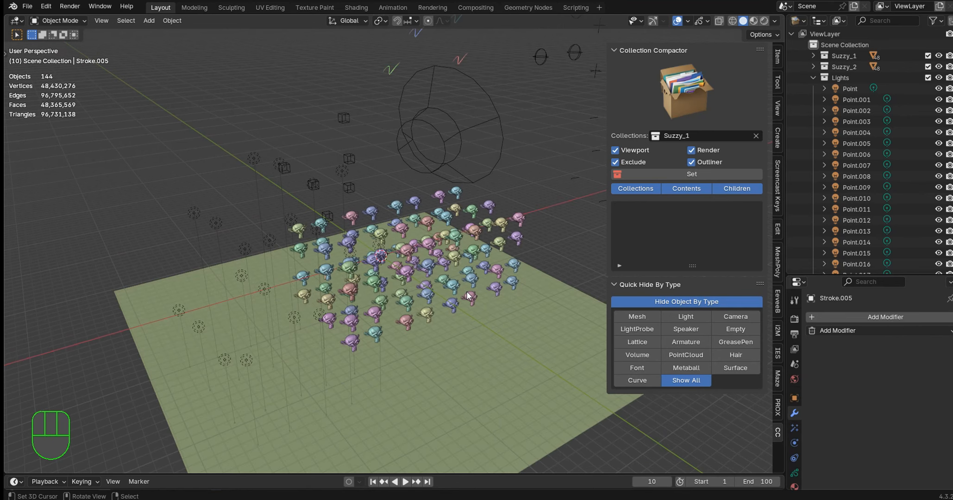
Switch Quick Hide By Type to Show Object By Type, display only the curve objects and select one of them.
click(668, 303)
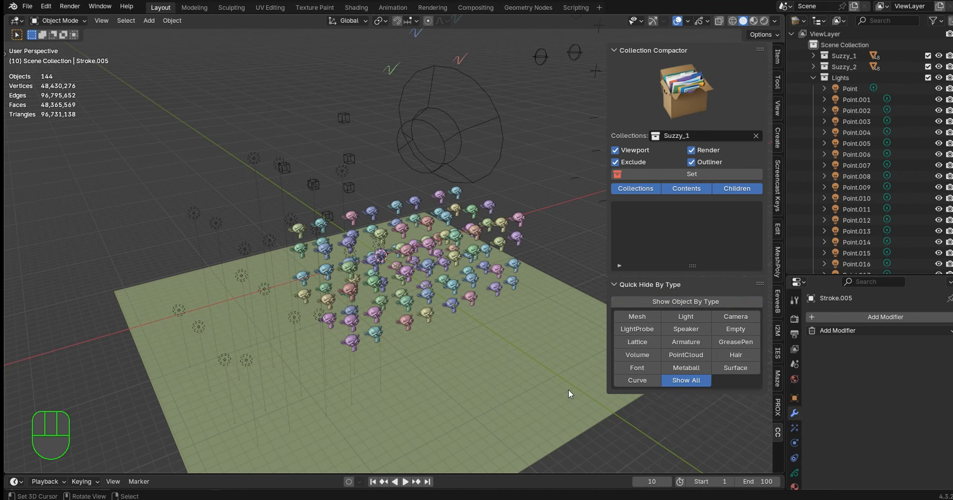
click(636, 381)
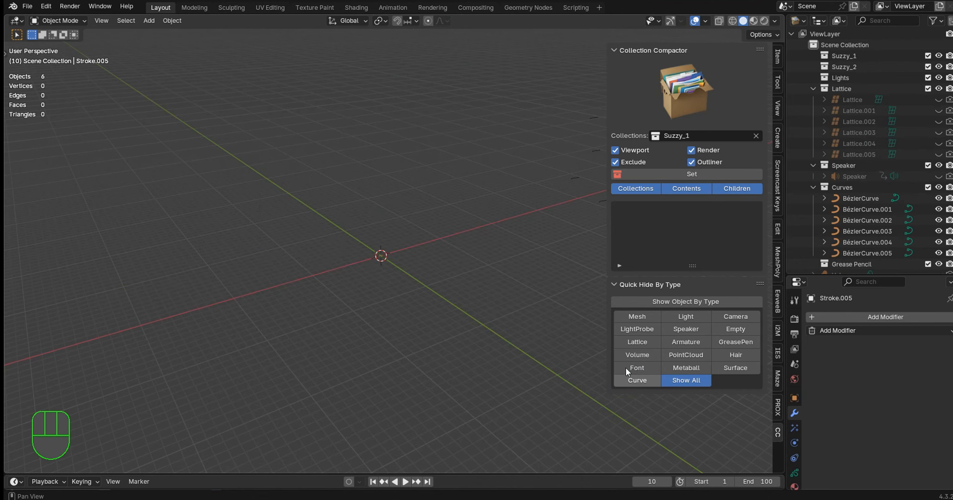
right_click(575, 174)
shift+middle_drag(567, 193, 451, 235)
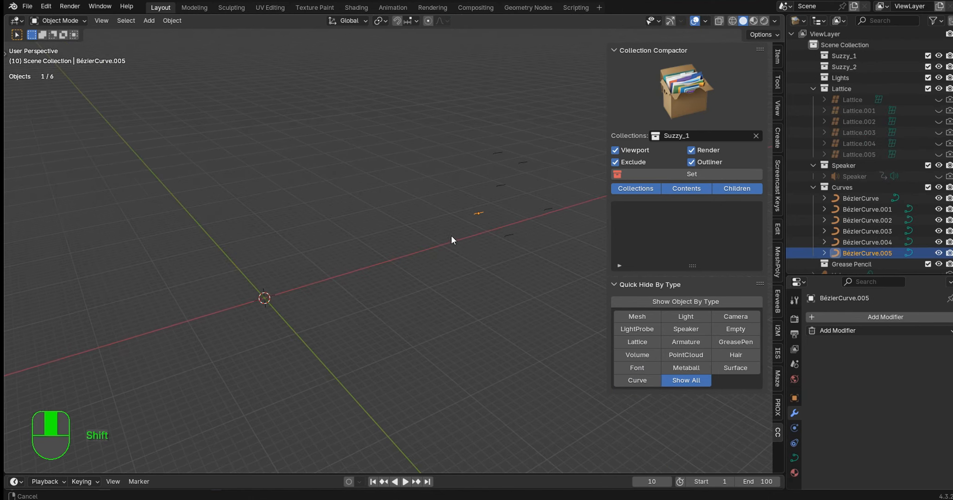
drag(528, 286, 449, 96)
drag(576, 209, 447, 117)
drag(540, 261, 463, 126)
drag(570, 242, 517, 173)
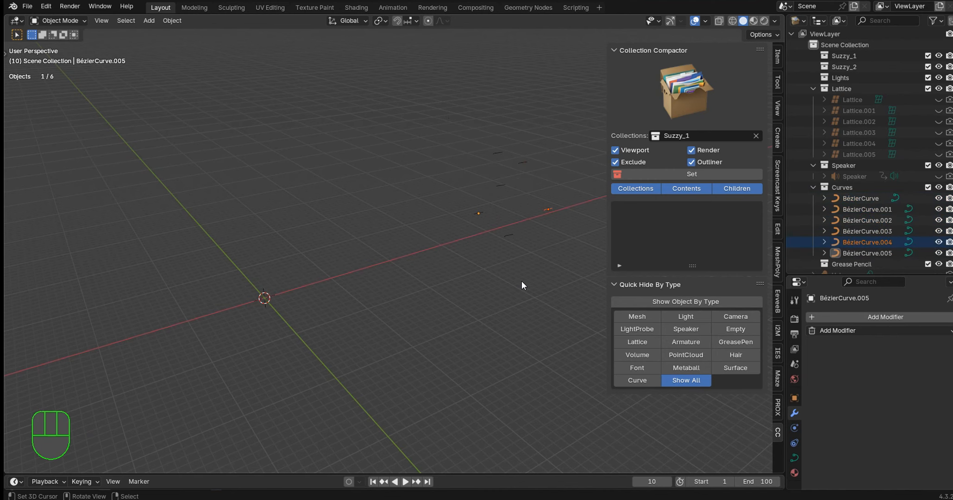
Bring back all object types and use Quick Hide By Type to isolate the speaker, followed by only the lights.
click(682, 382)
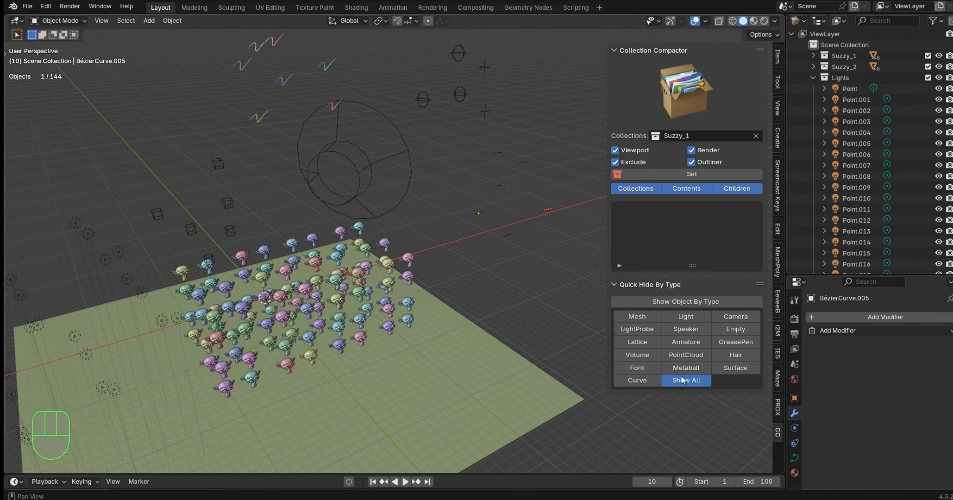
click(645, 382)
click(689, 332)
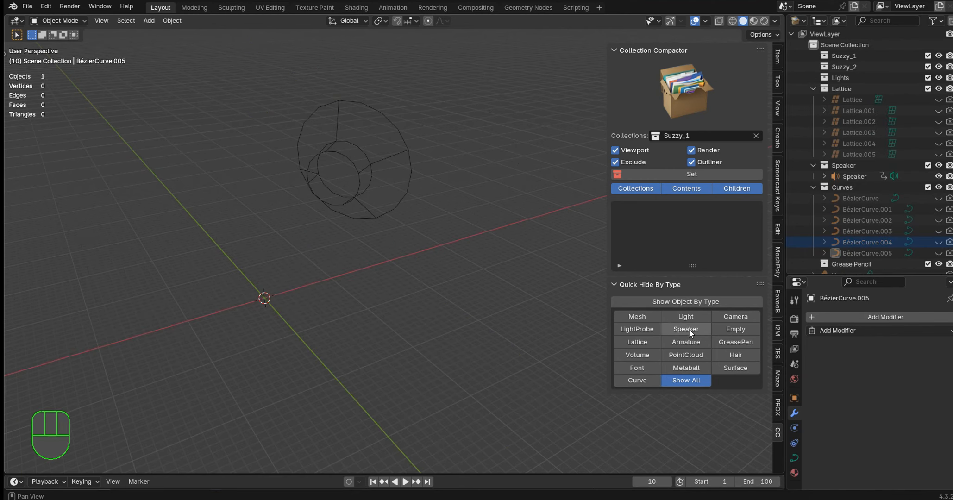
click(686, 316)
scroll(425, 298, down, 4)
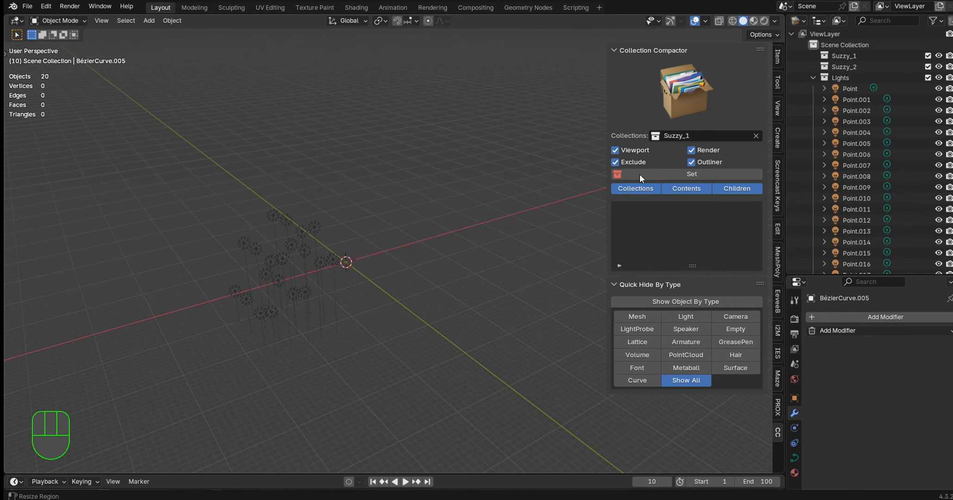
Compact the Suzzy_1 collection with Collection Compactor and make all object types visible again.
click(700, 172)
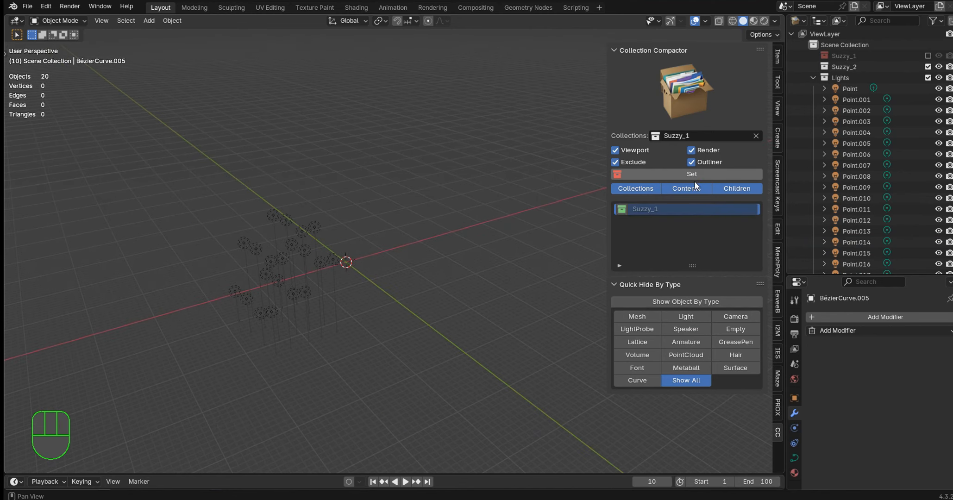
click(687, 380)
scroll(524, 205, up, 2)
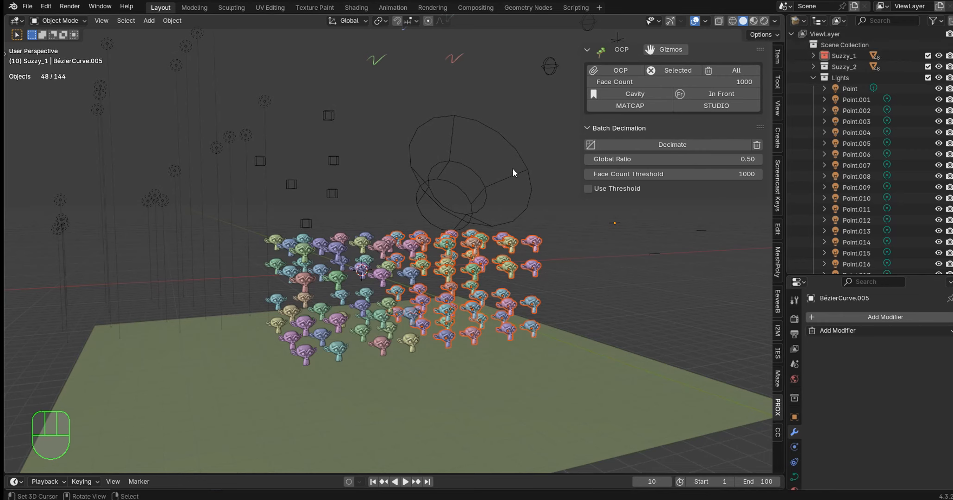
Keep the Batch Decimation settings expanded, hide the ground plane and select all remaining visible objects.
click(584, 123)
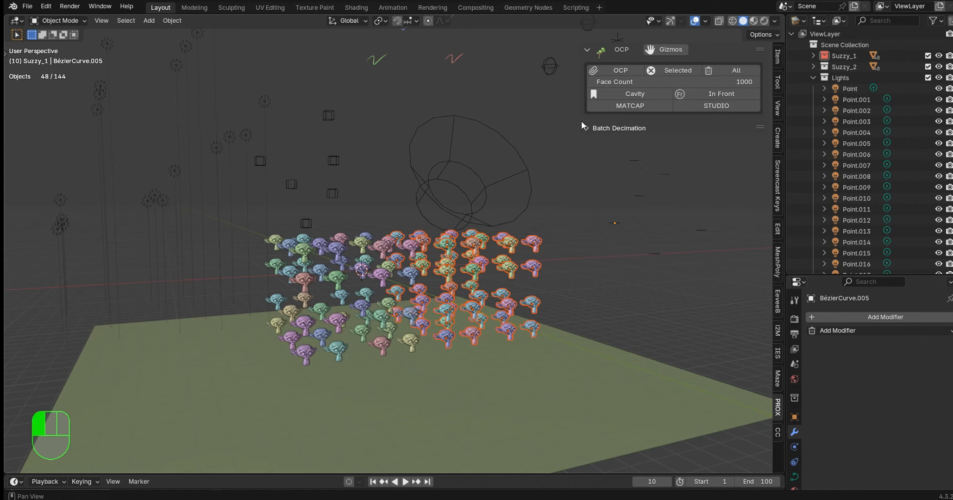
click(584, 125)
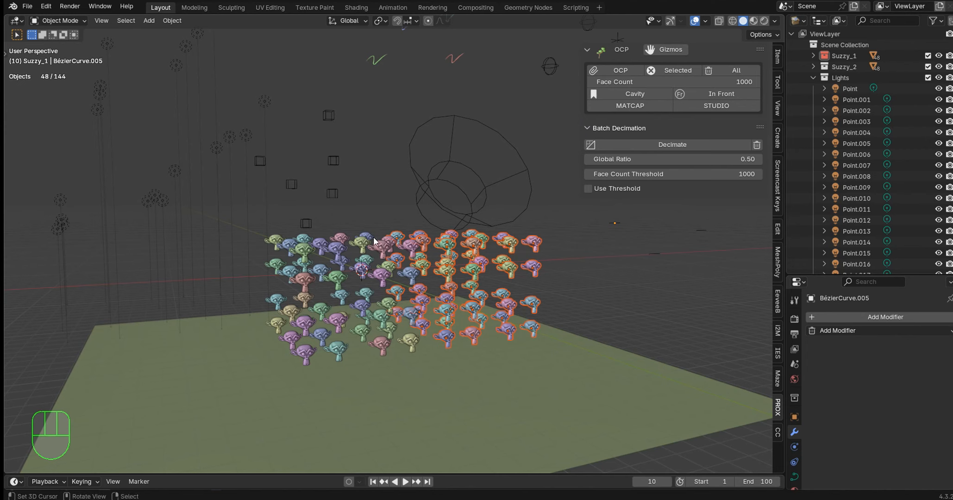
click(395, 380)
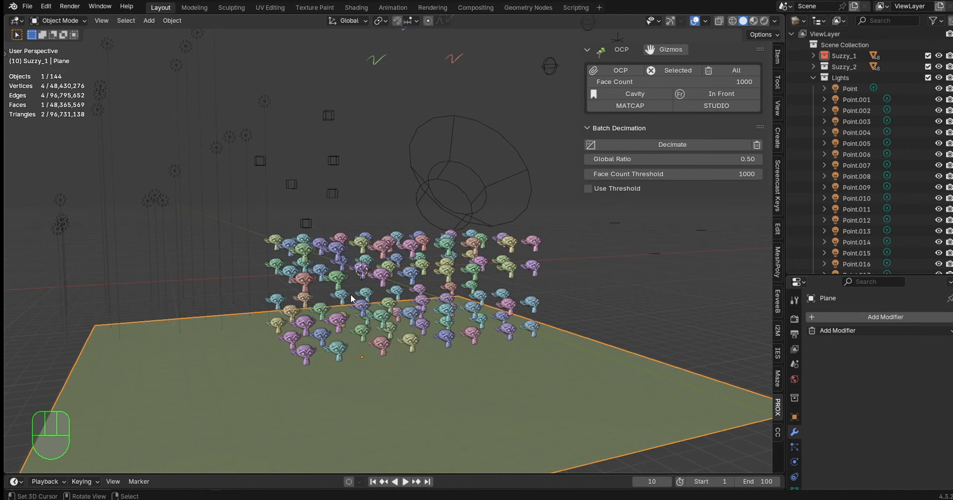
key(h)
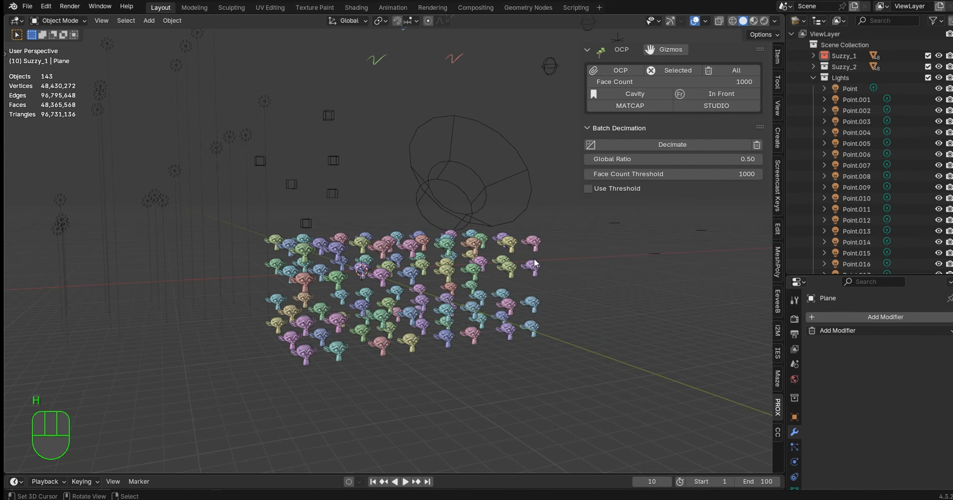
key(a)
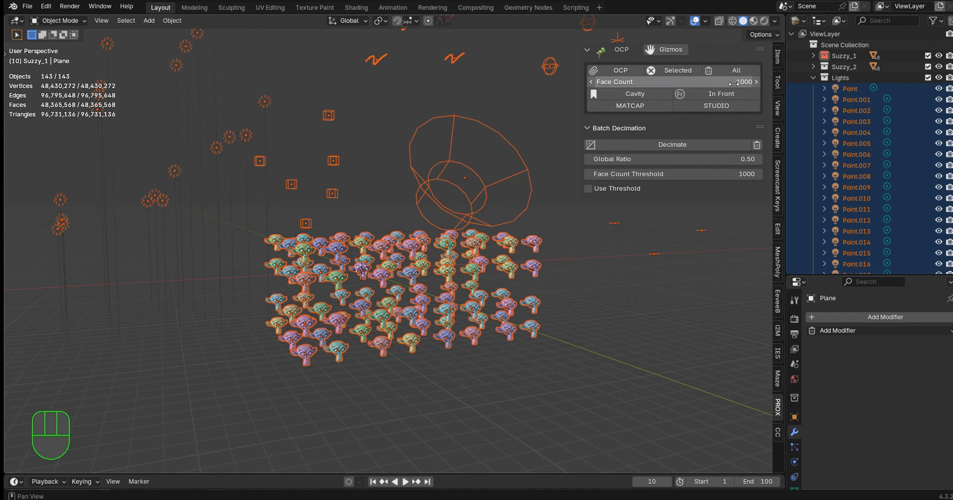
Replace the selected meshes with OCP box proxies and isolate one of the proxied monkeys in local view.
click(679, 71)
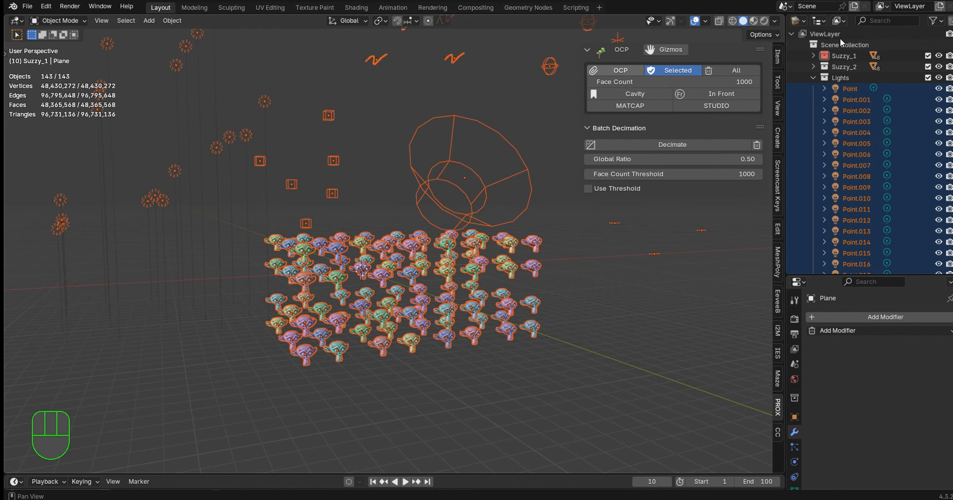
middle_drag(419, 203, 404, 250)
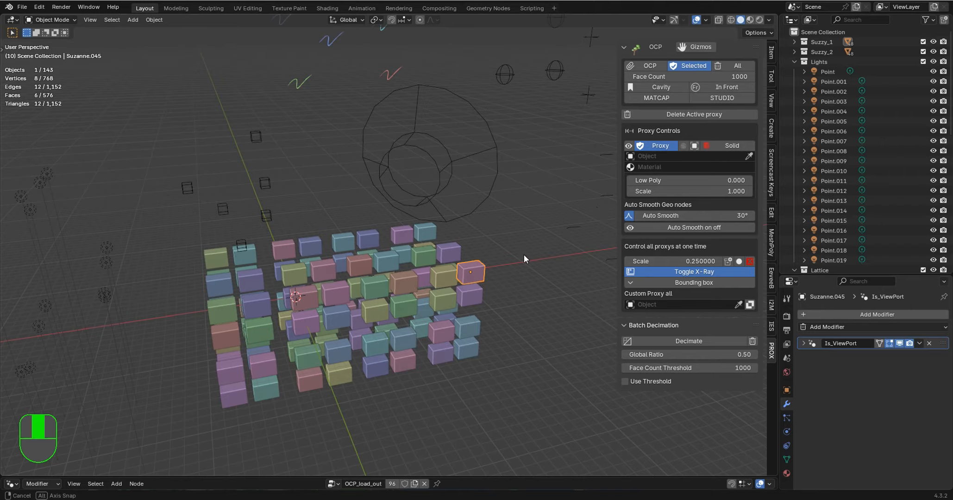
key(slash)
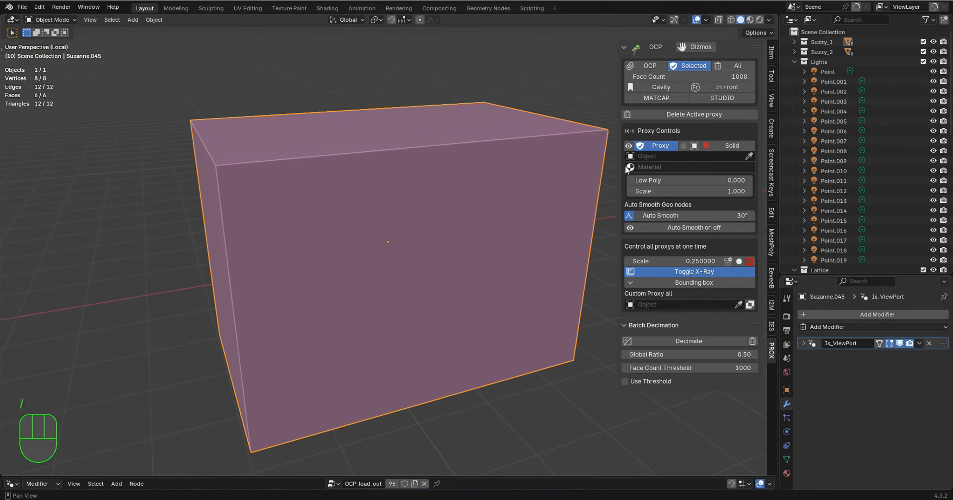
Toggle the isolated monkey's proxy display to compare the full mesh with its bounding box, and exit local view.
click(628, 146)
click(629, 146)
click(629, 146)
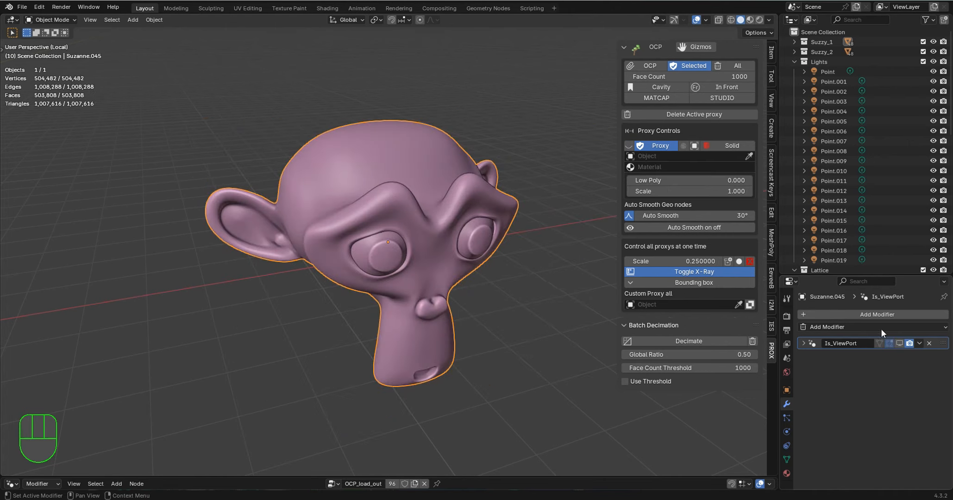
click(630, 145)
click(630, 146)
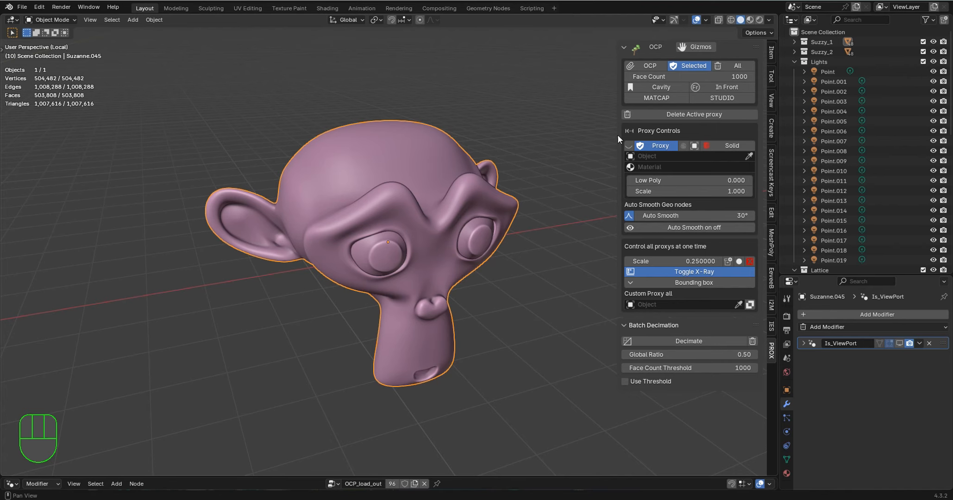
click(630, 145)
click(629, 145)
click(629, 146)
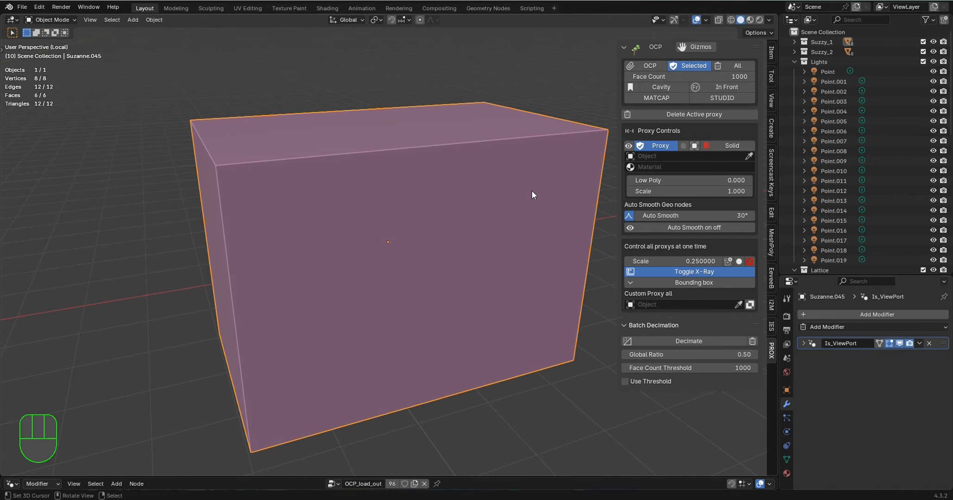
key(KP_Divide)
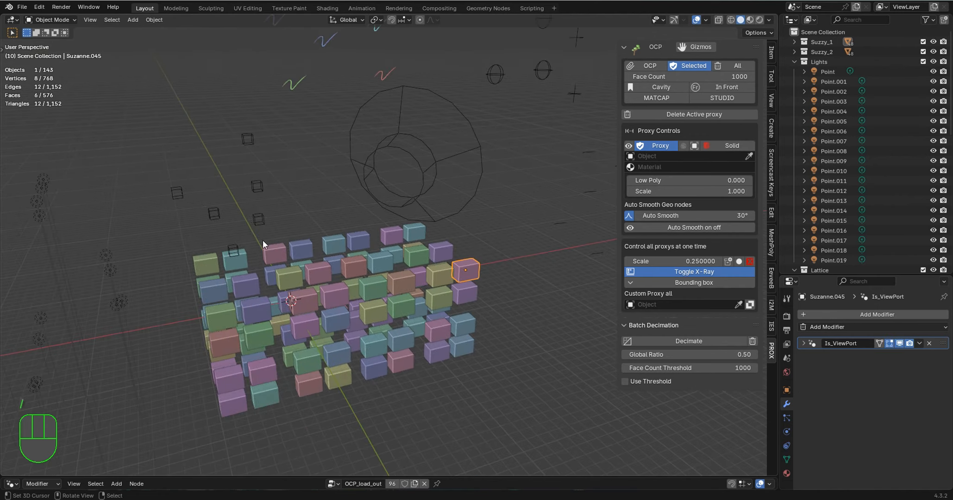
Exclude the Suzzy_1, Suzzy_2 and Lights collections from the view layer and save the file.
click(923, 42)
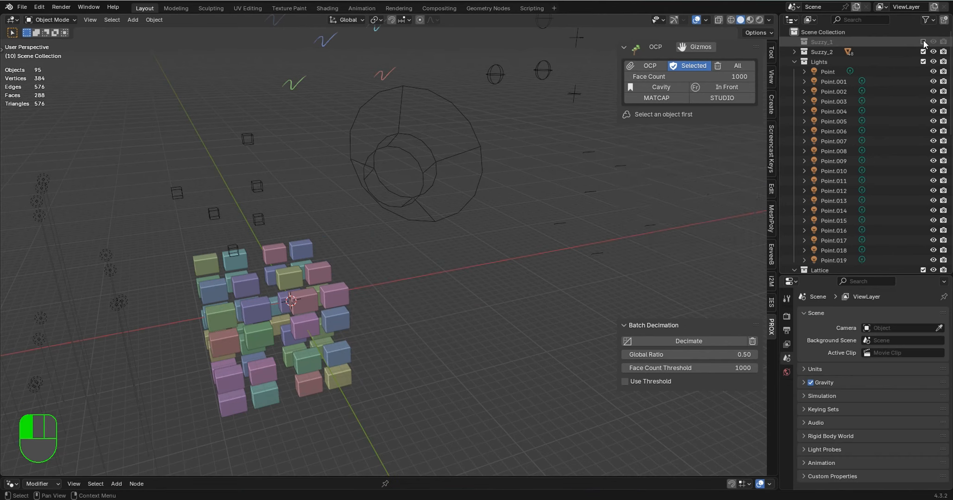
drag(923, 52, 924, 60)
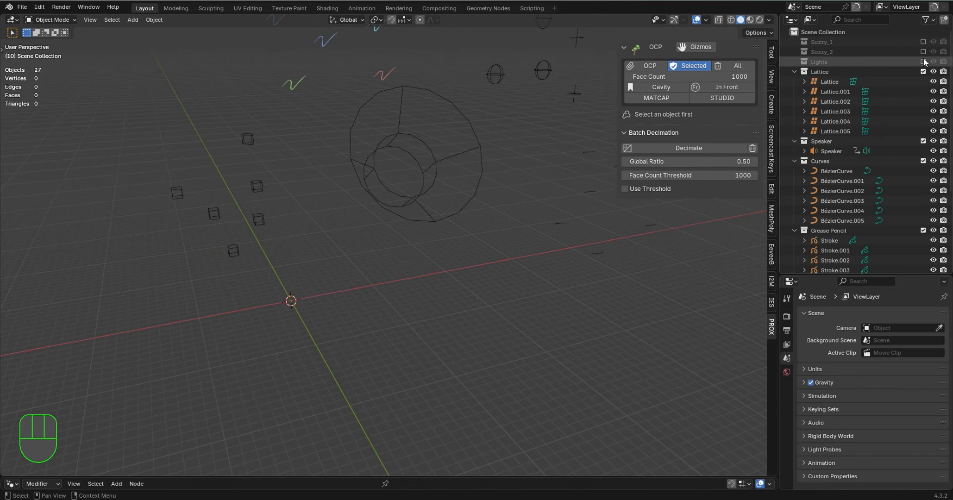
middle_drag(431, 140, 425, 143)
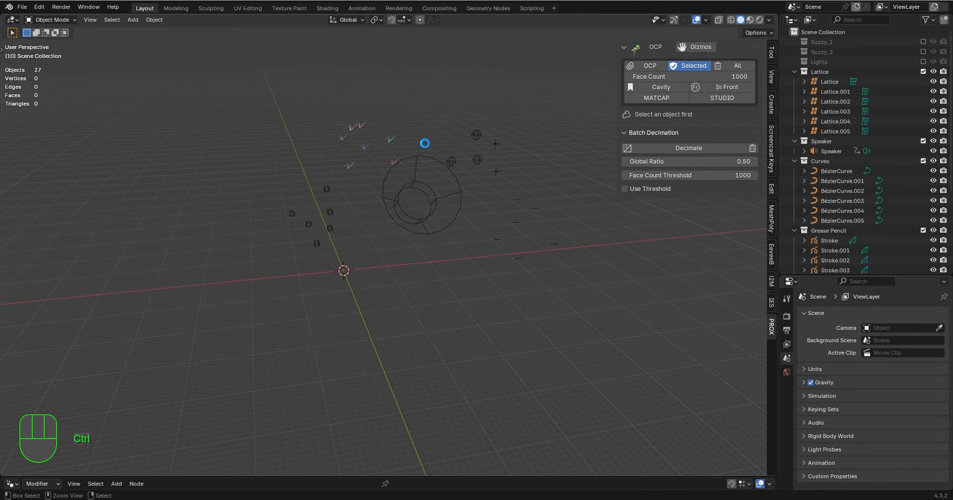
key(ctrl+s)
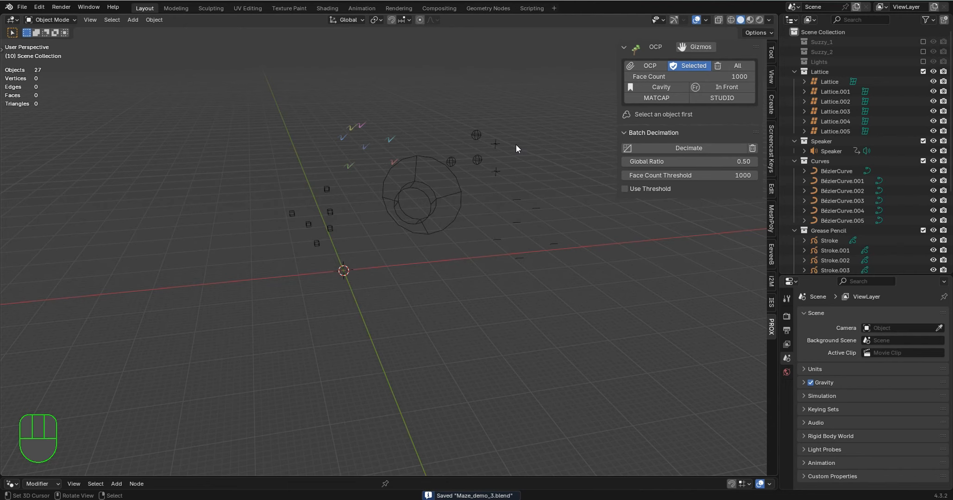
Select the lowest front blue monkey in Suzzy_1, enlarge the properties area and add a Decimate modifier to the monkey.
middle_drag(518, 148, 330, 47)
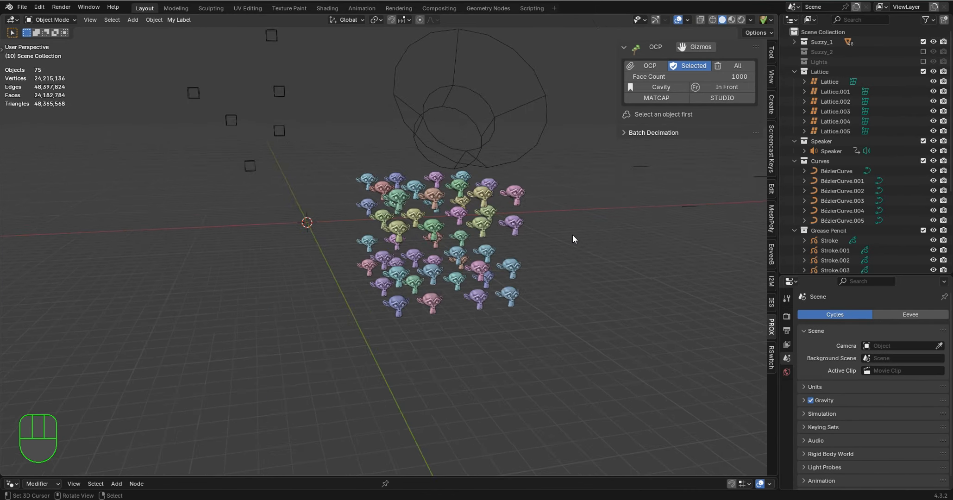
scroll(573, 235, up, 3)
click(400, 384)
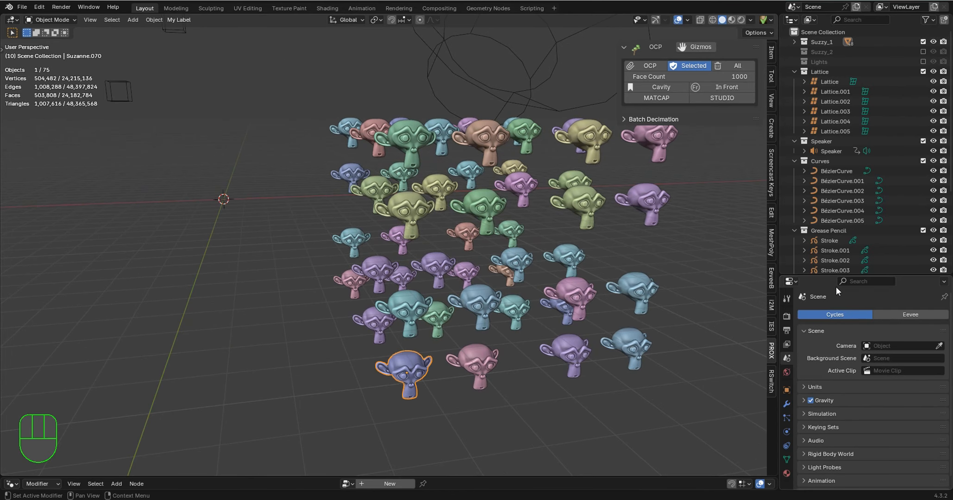
drag(837, 277, 837, 170)
click(787, 298)
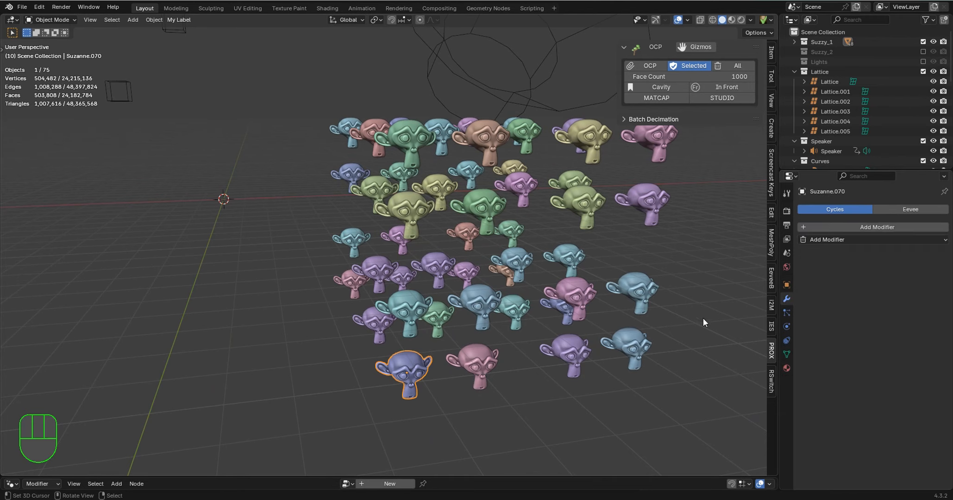
click(857, 227)
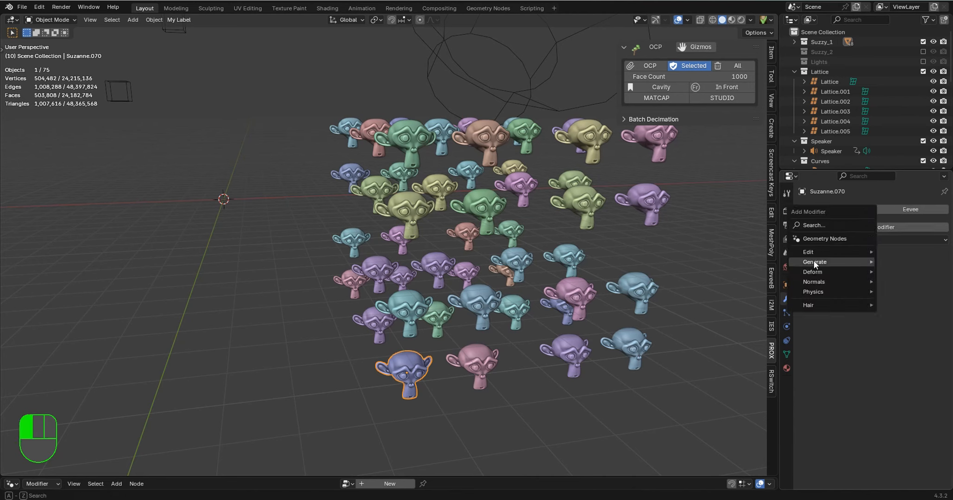
mouse_move(820, 263)
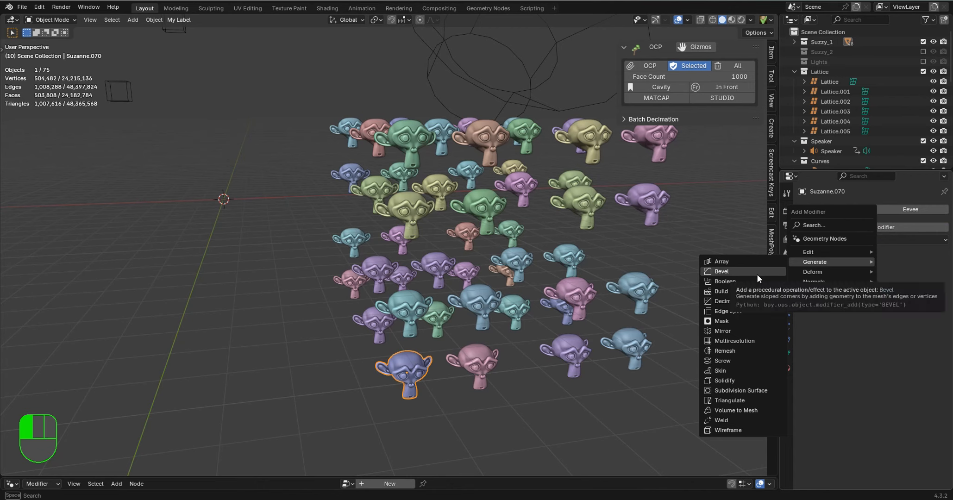
click(732, 301)
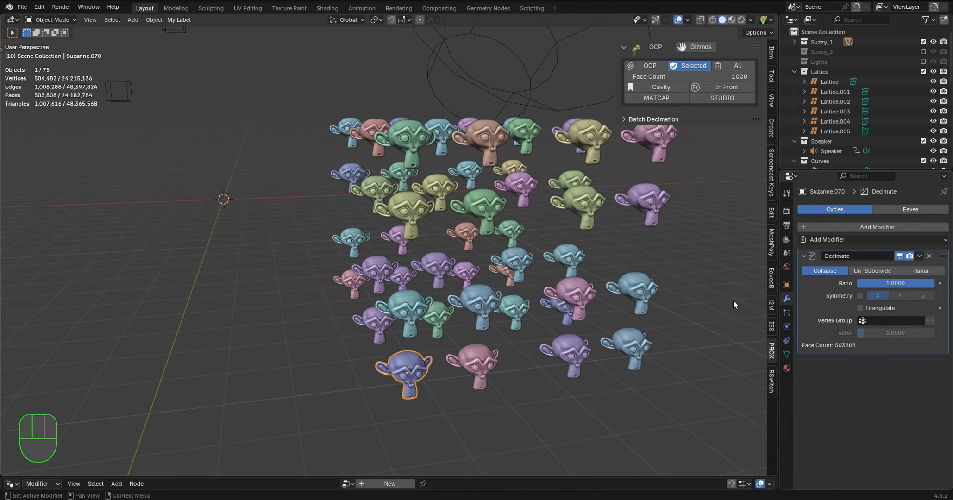
Switch the viewport display of the blue monkey's Decimate modifier off and back on.
scroll(451, 364, up, 3)
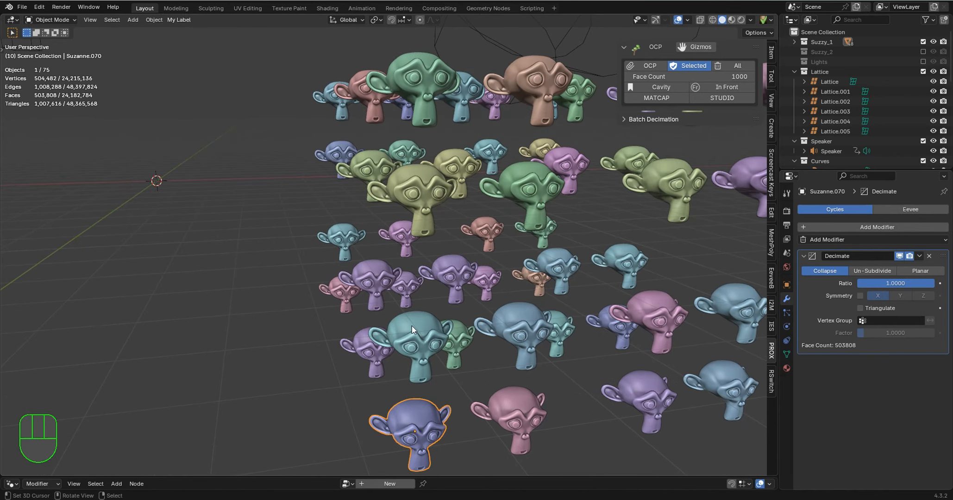
shift+middle_drag(464, 347, 465, 185)
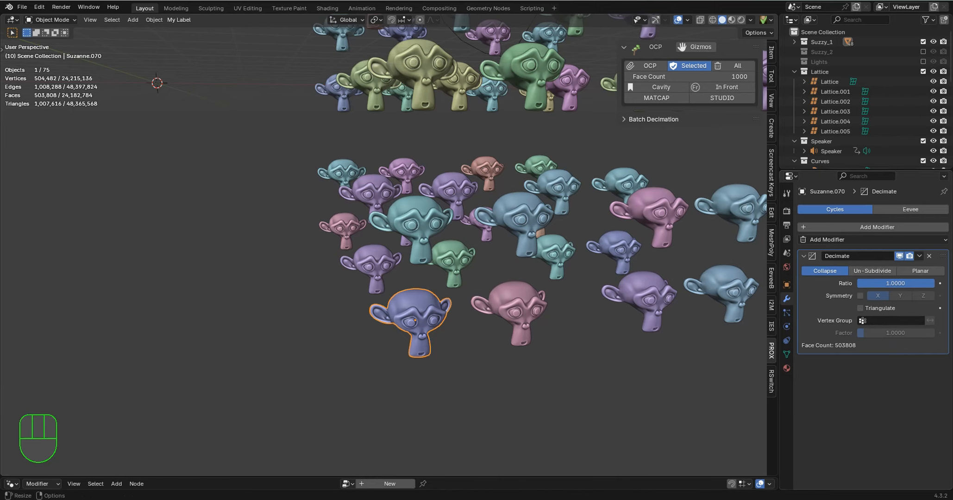
click(888, 283)
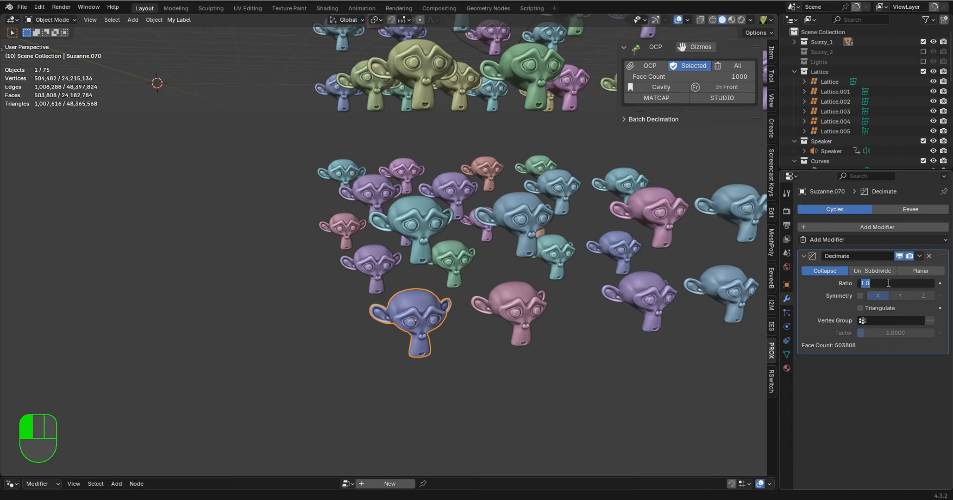
key(BackSpace)
click(666, 296)
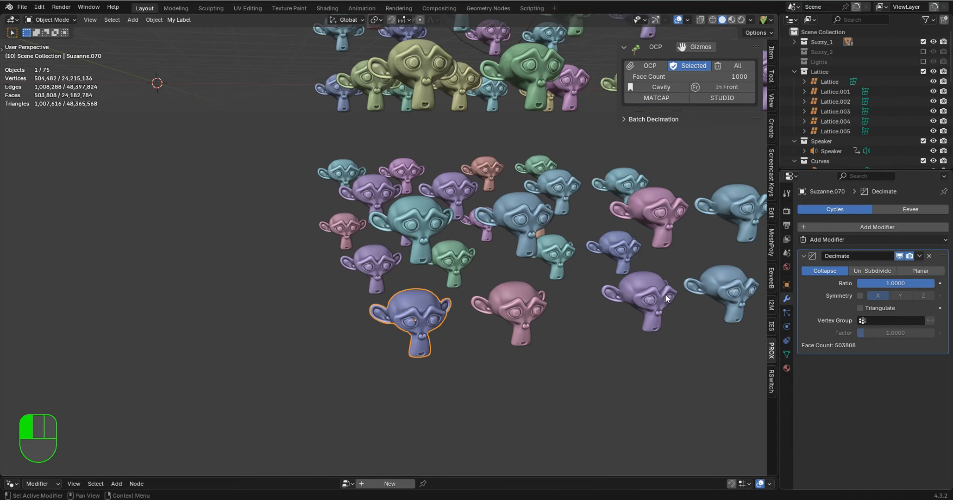
click(900, 257)
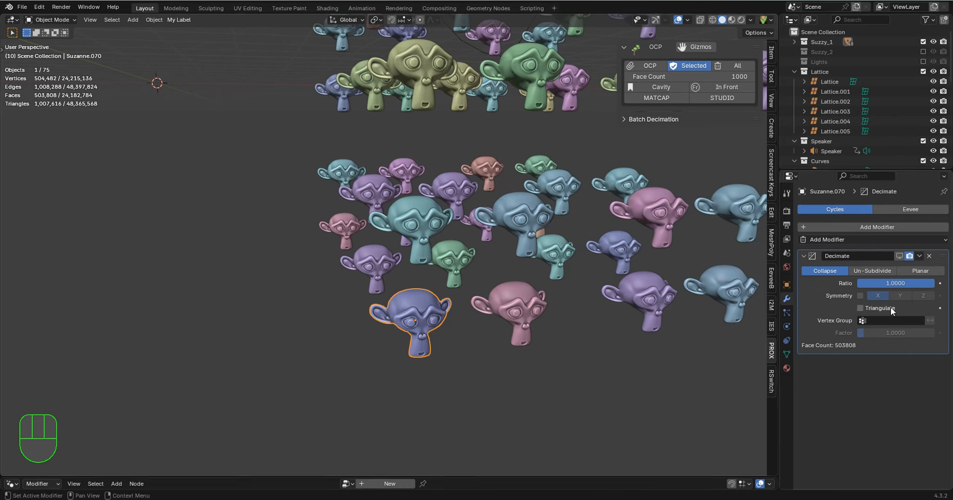
click(900, 256)
Try Decimate ratios of 0.75 and 0.5 on the blue monkey and compare its shape and face count.
double_click(898, 283)
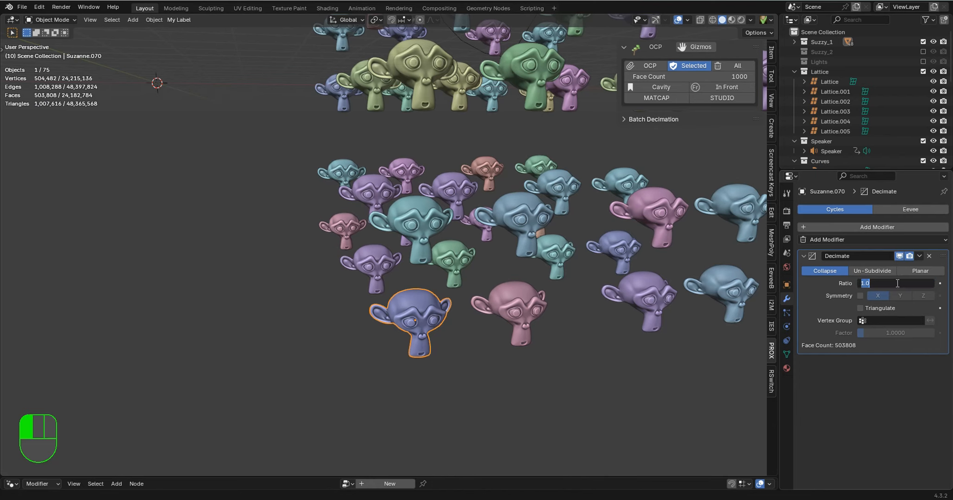
text(.75)
click(41, 98)
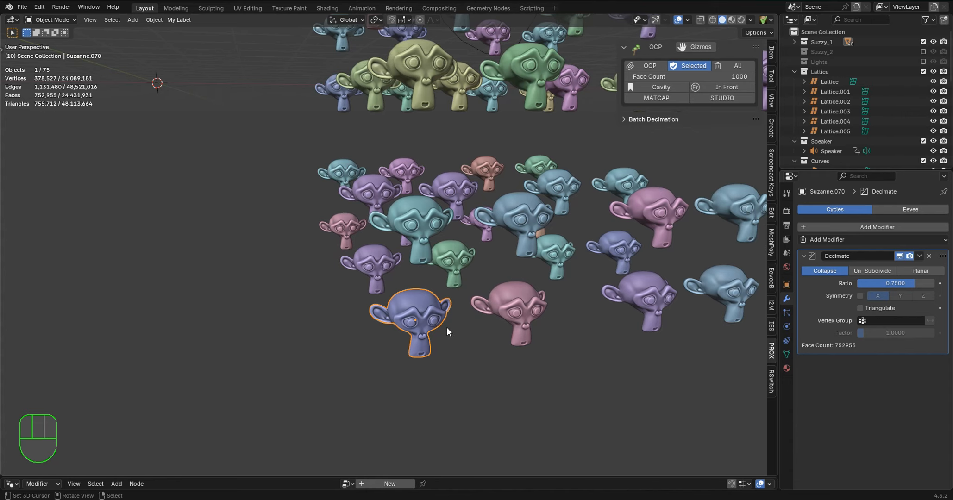
drag(905, 284, 904, 283)
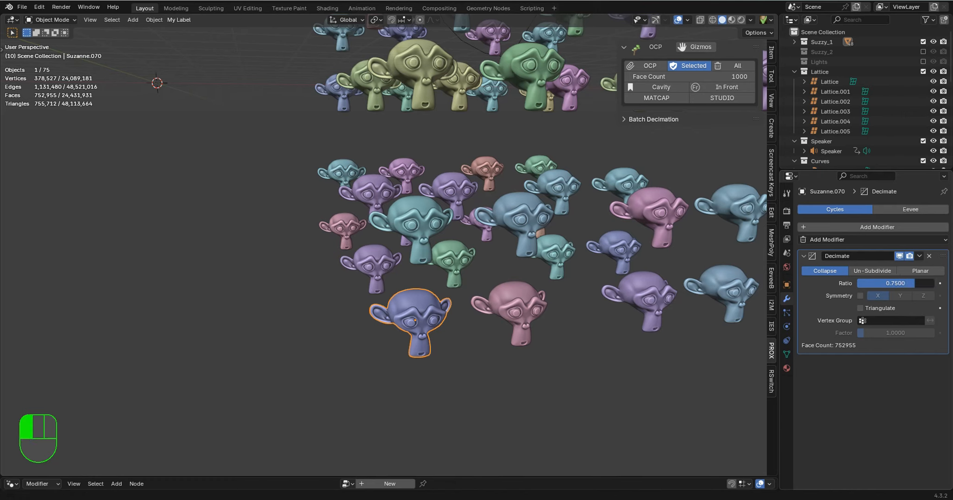
text(.5)
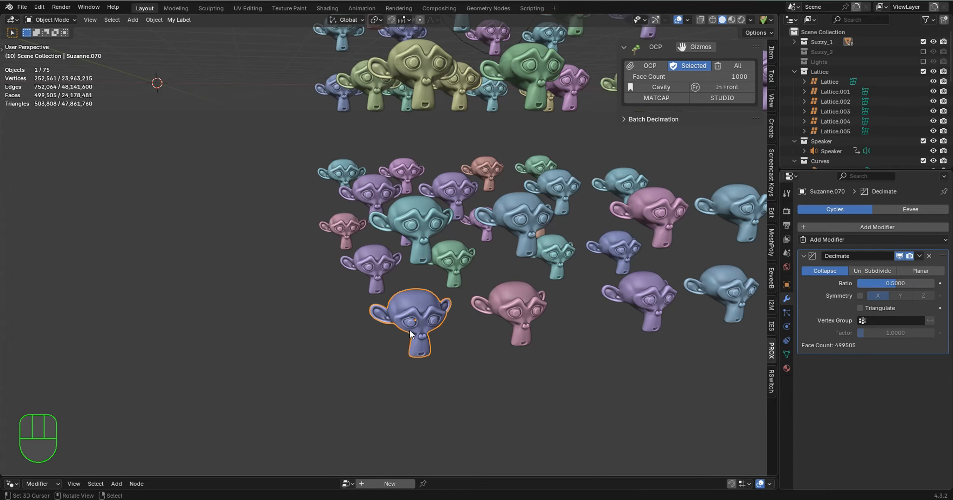
middle_drag(467, 340, 226, 147)
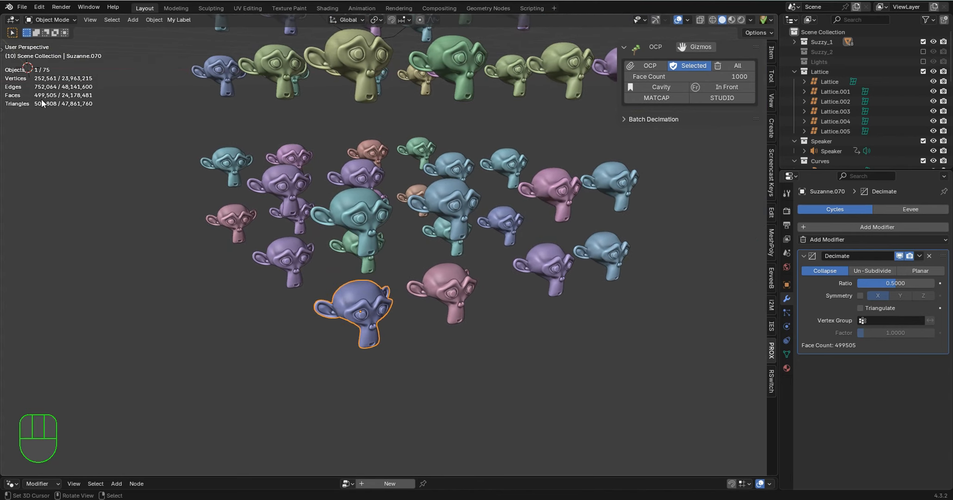
Set the blue monkey's Decimate ratio to 0.25 and inspect the mesh up close.
click(886, 283)
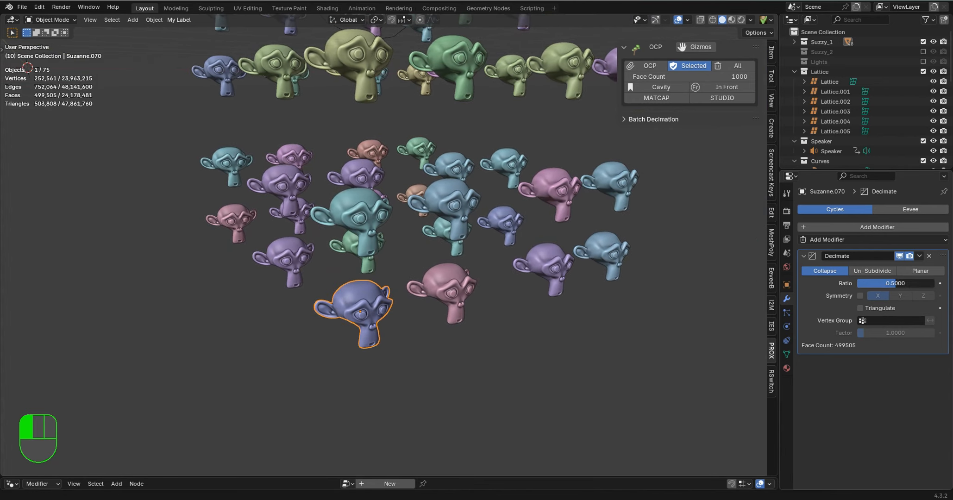
text(.25)
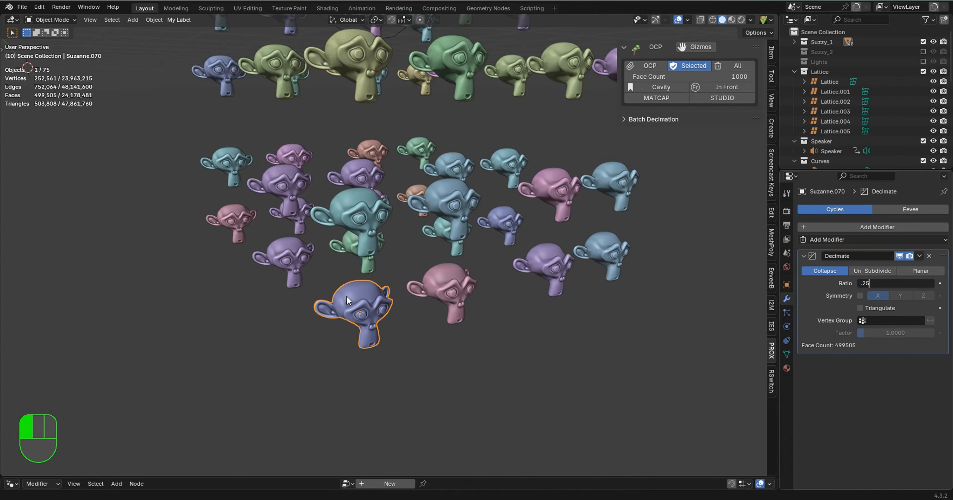
click(343, 319)
scroll(415, 305, up, 2)
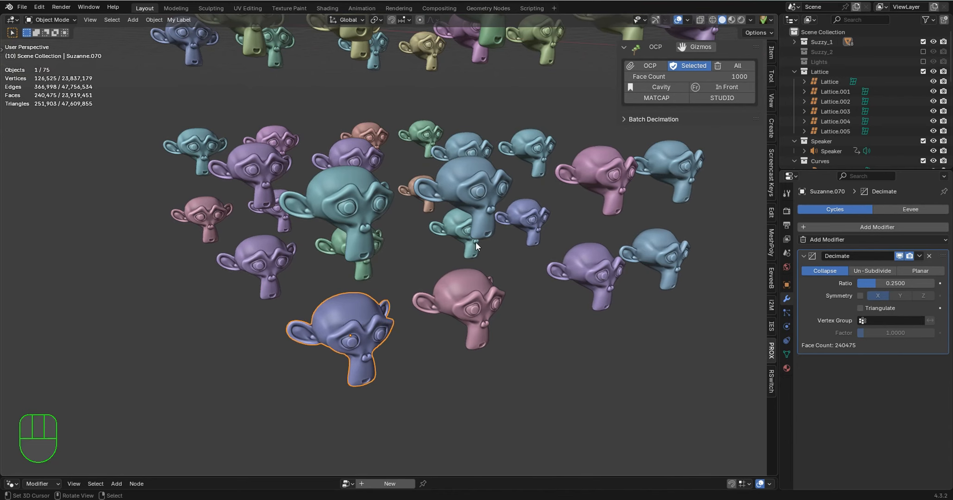
Try a box selection around all the monkeys, clear it and hide the speaker overlapping the selection area.
scroll(476, 242, down, 2)
scroll(496, 234, down, 4)
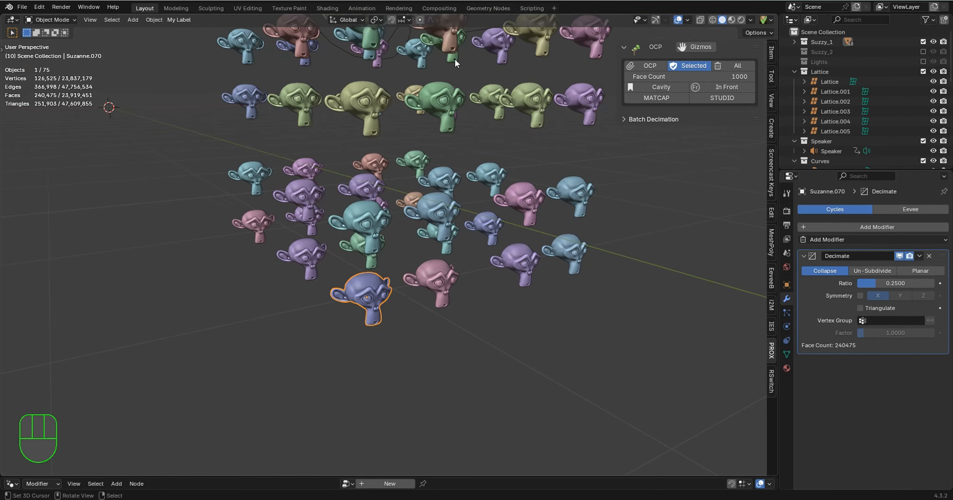
middle_drag(445, 83, 521, 316)
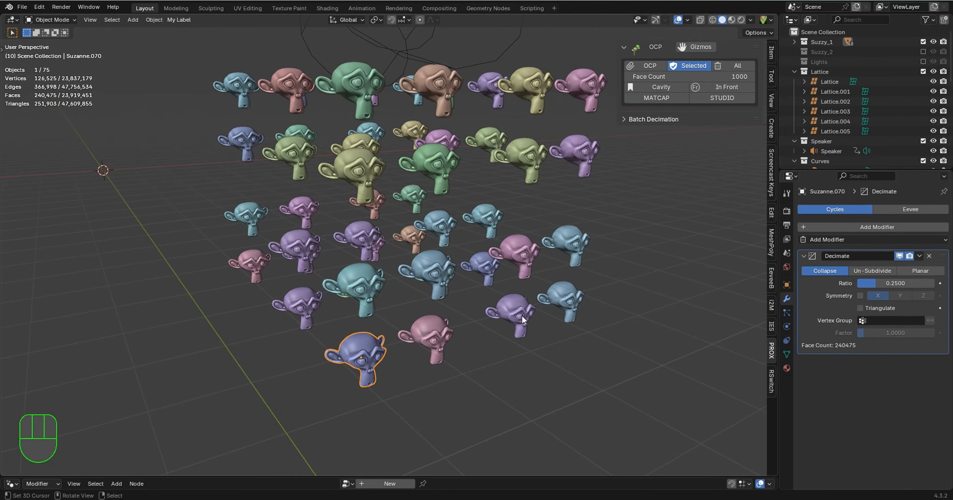
drag(592, 386, 207, 64)
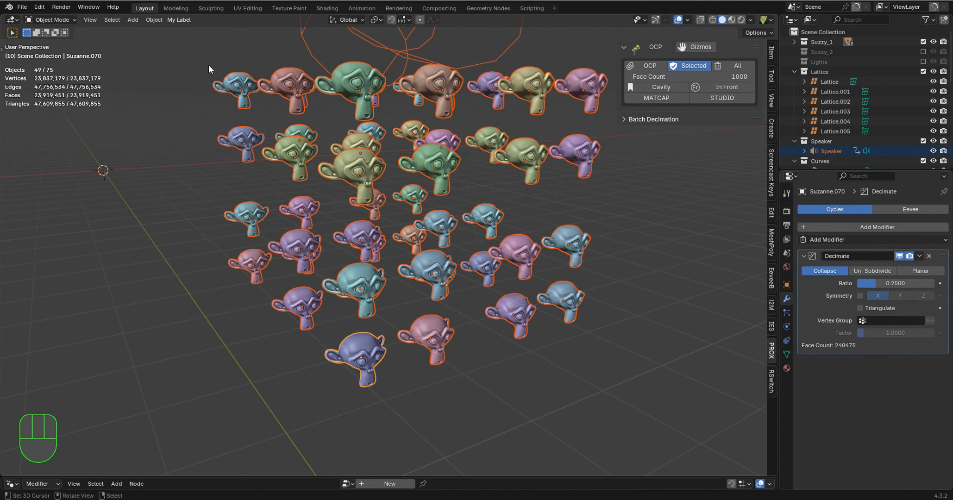
scroll(402, 47, down, 3)
click(390, 52)
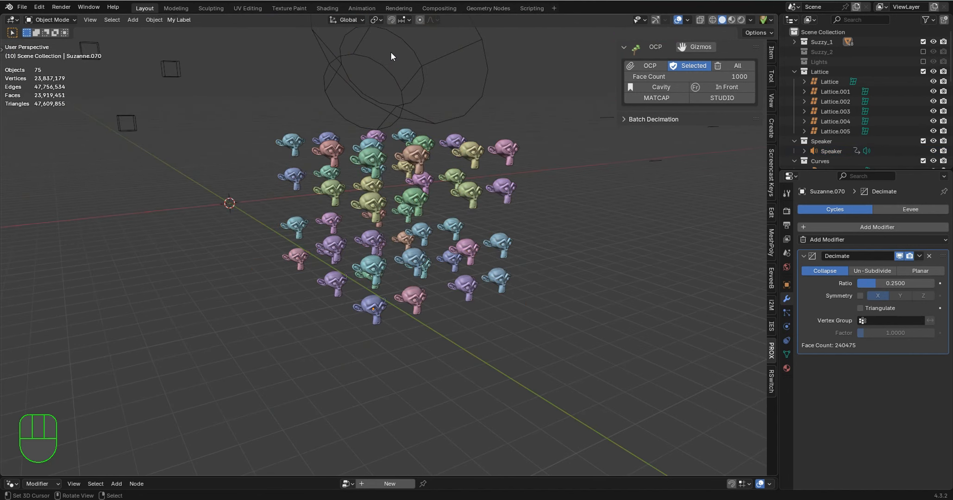
click(406, 47)
key(h)
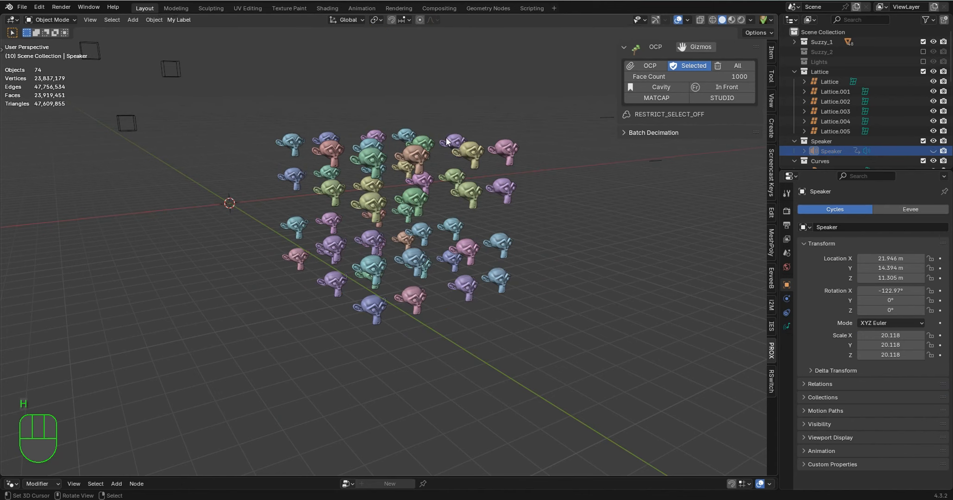
Select all the monkeys with the blue one active and copy its Decimate modifier to the others.
drag(550, 359, 368, 342)
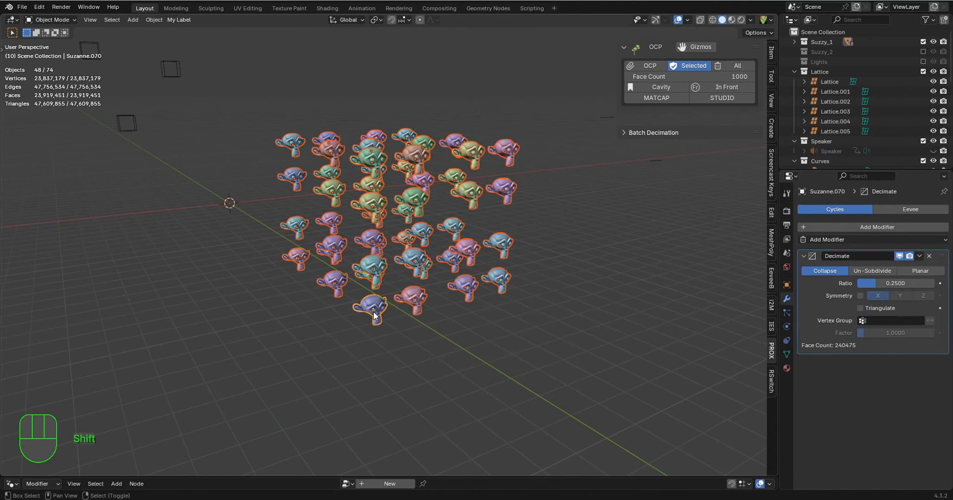
scroll(399, 316, up, 3)
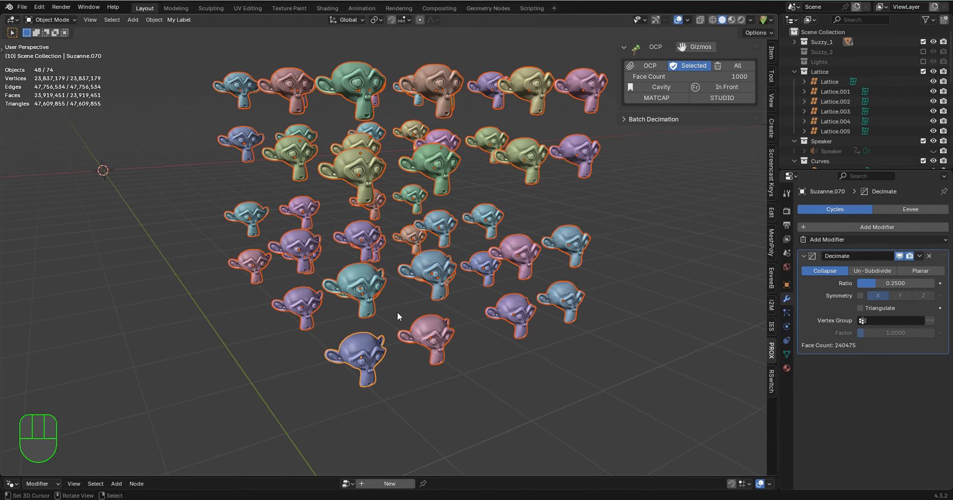
key(ctrl+l)
mouse_move(397, 312)
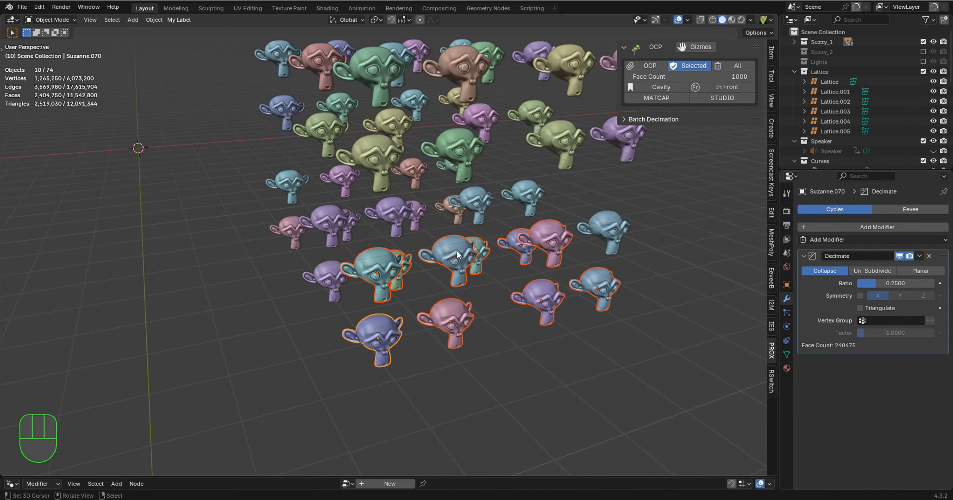
Select individual monkeys across the grid and check the Decimate ratio and face count of each.
middle_drag(453, 233, 402, 234)
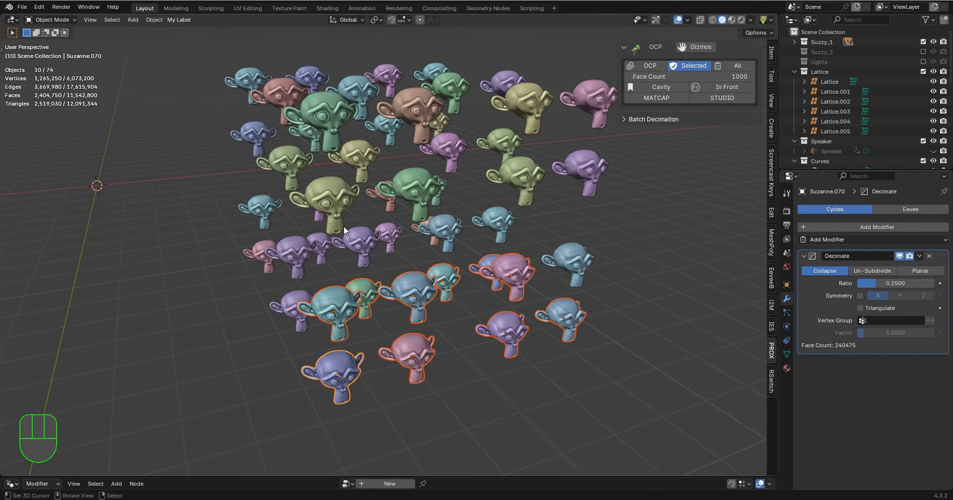
middle_drag(343, 227, 331, 220)
click(330, 219)
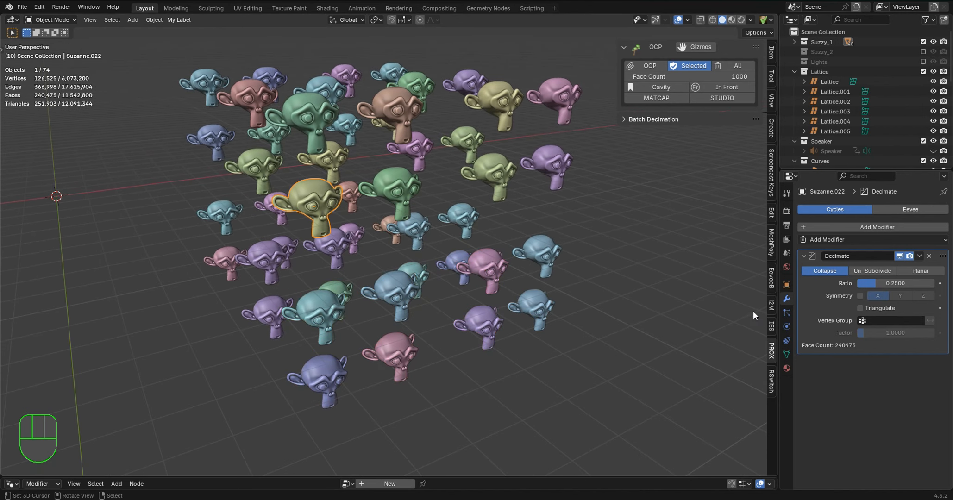
right_click(535, 132)
right_click(498, 99)
right_click(472, 79)
right_click(455, 134)
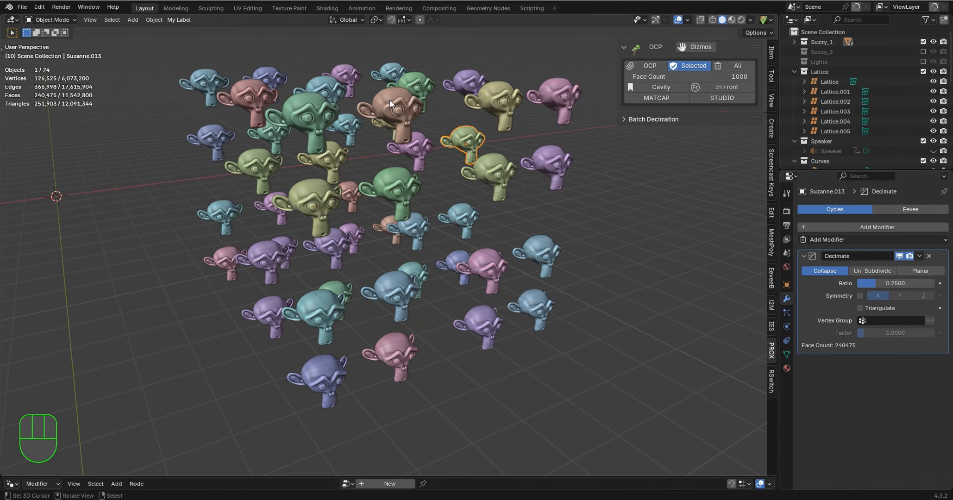
right_click(390, 100)
right_click(350, 128)
right_click(276, 206)
right_click(261, 172)
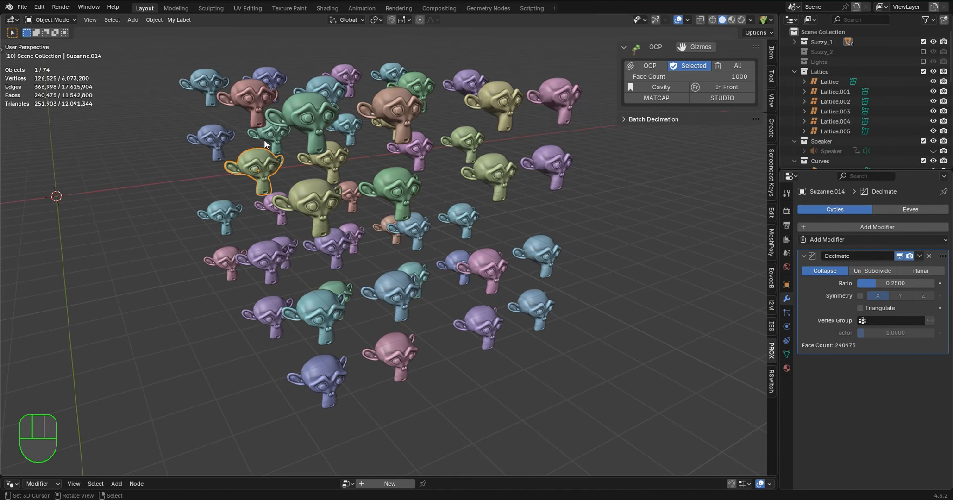
right_click(256, 107)
right_click(310, 120)
right_click(388, 114)
right_click(416, 87)
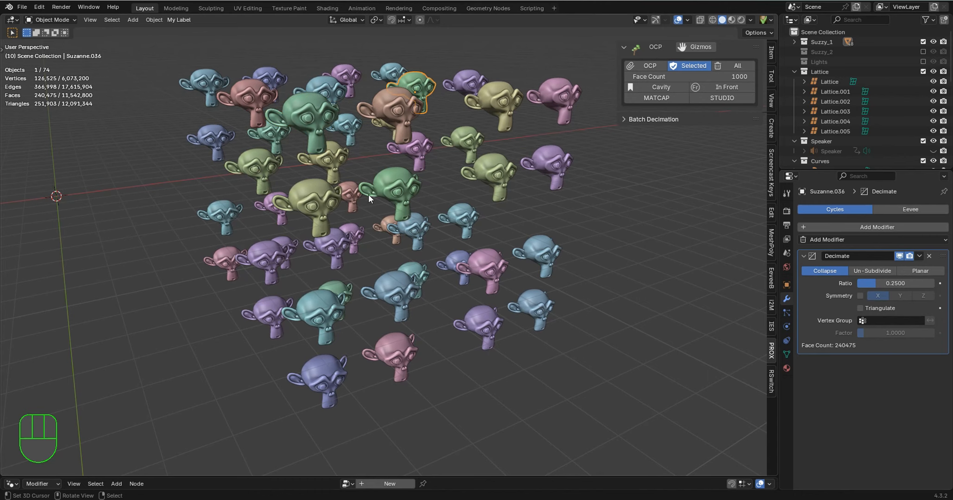
right_click(368, 199)
right_click(310, 213)
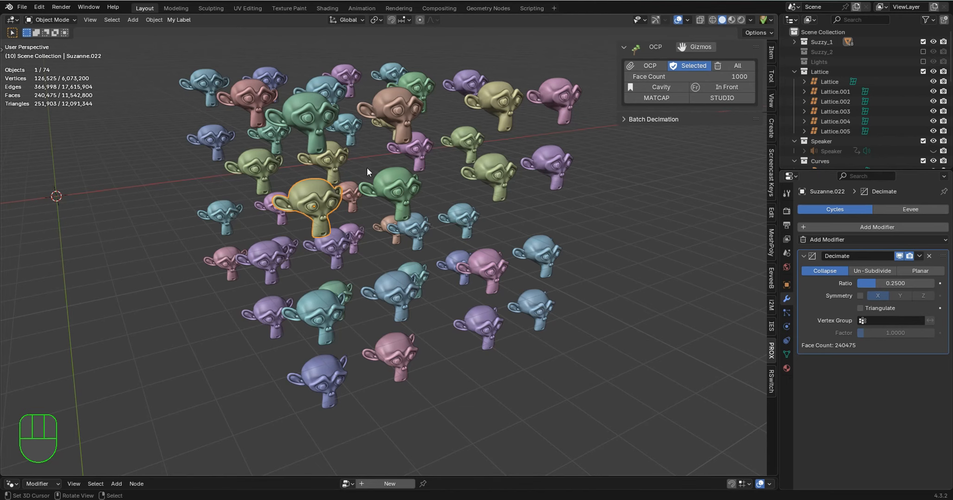
middle_drag(399, 181, 467, 159)
middle_drag(446, 162, 443, 159)
scroll(446, 160, up, 3)
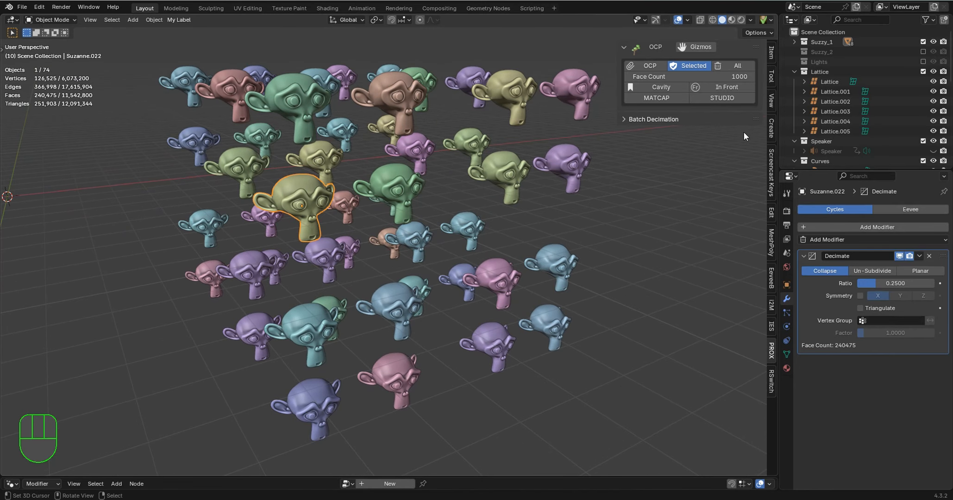
scroll(593, 179, down, 1)
mouse_move(593, 180)
middle_down()
mouse_move(579, 185)
mouse_move(602, 173)
mouse_move(588, 172)
middle_up()
scroll(600, 178, down, 1)
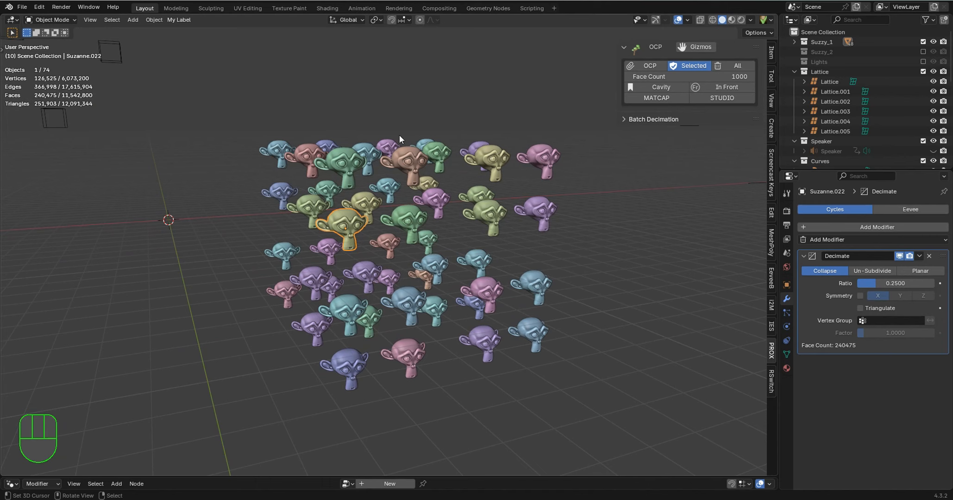
Include the Suzzy_2 collection, remove all OCP proxies and select every object in the scene.
drag(585, 394, 255, 118)
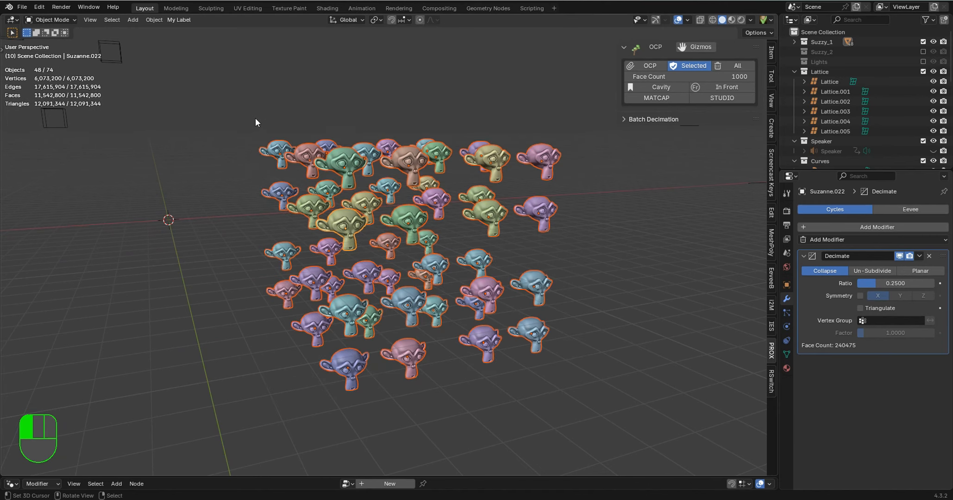
click(924, 52)
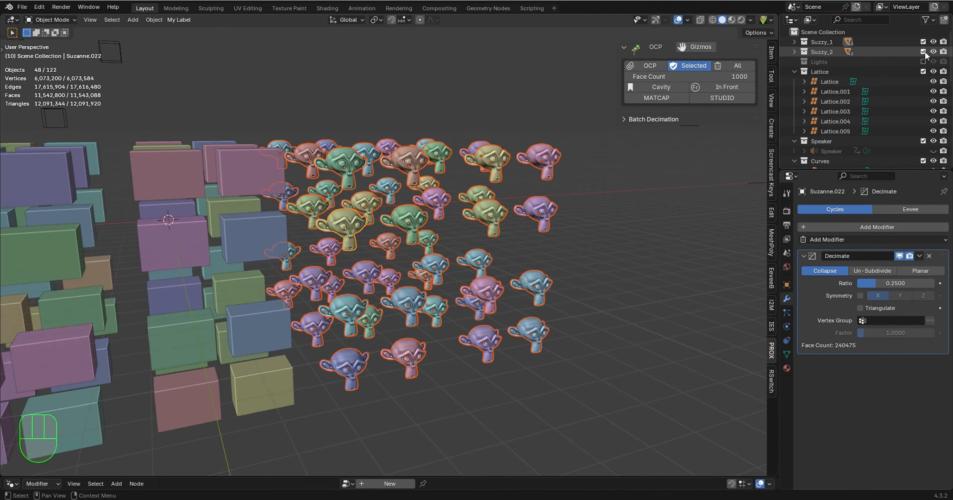
click(738, 66)
key(a)
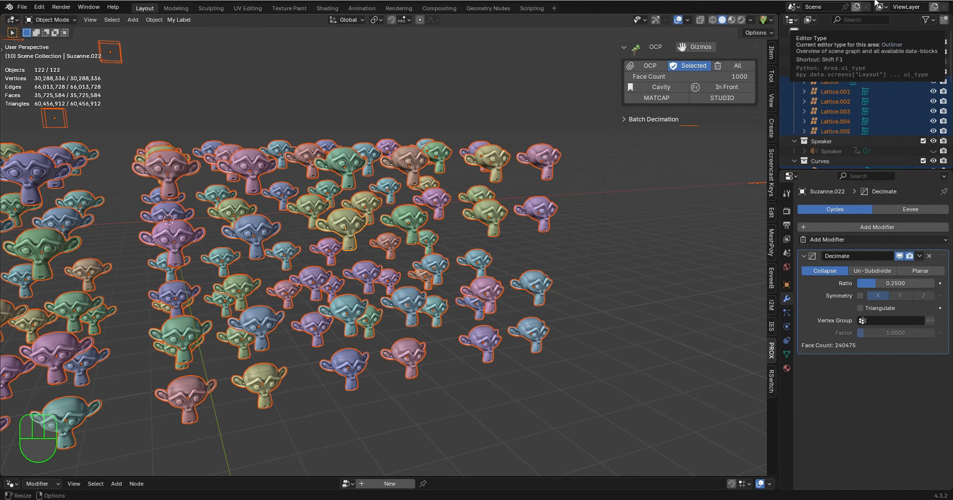
Collapse the OCP settings and expand the Batch Decimation options with all monkeys in view.
scroll(143, 298, down, 3)
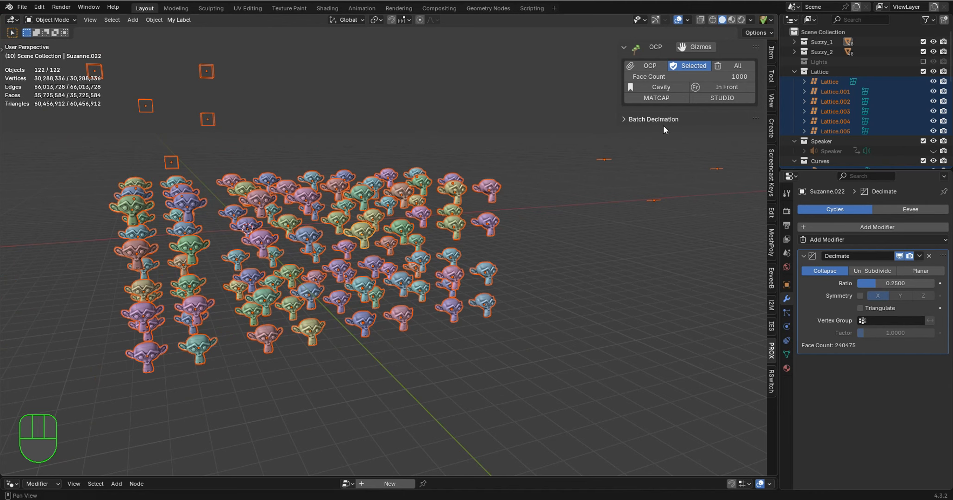
click(627, 46)
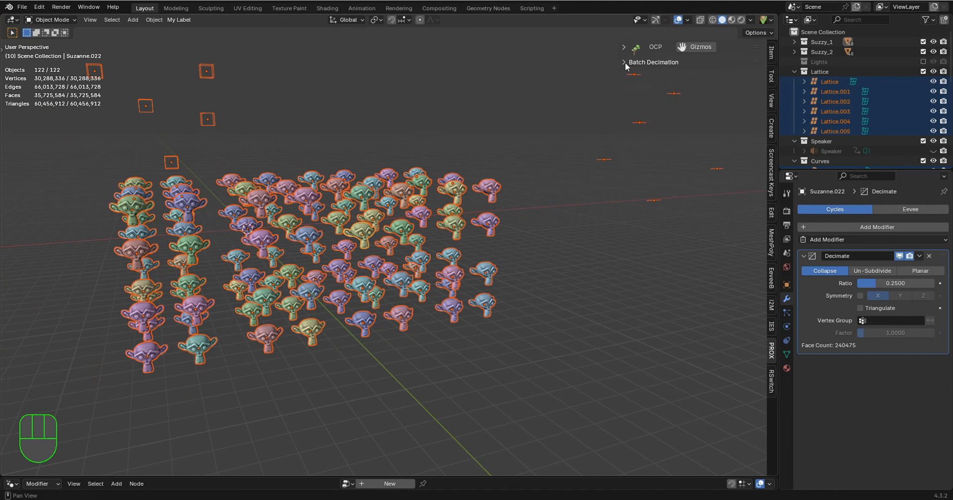
click(626, 61)
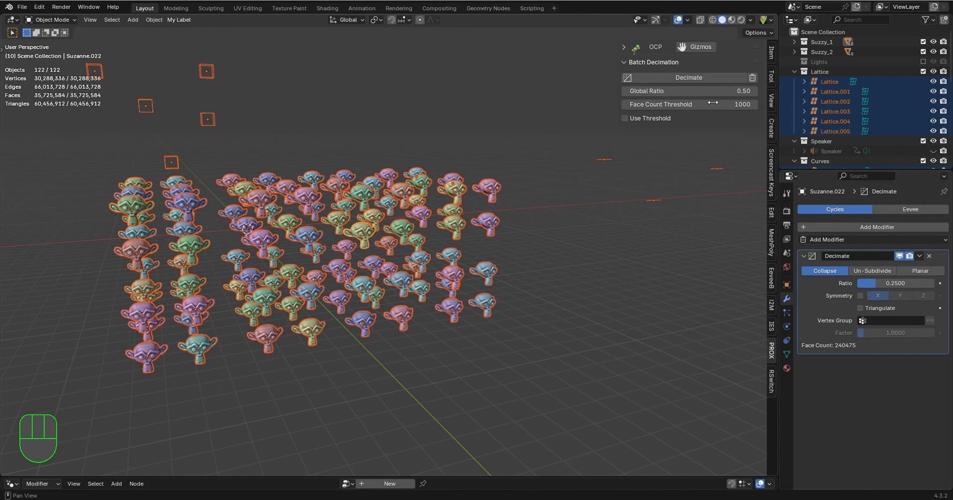
scroll(490, 209, up, 3)
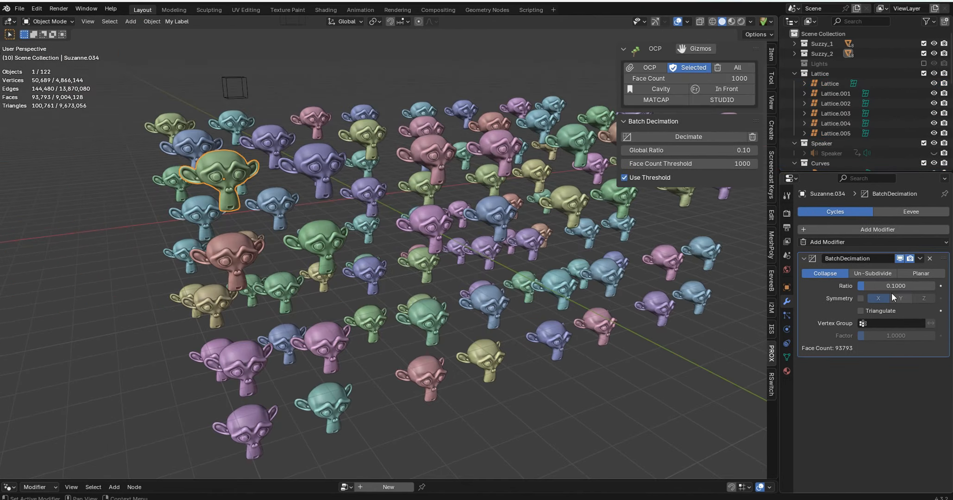
Select several monkeys one after another and check the BatchDecimation modifier's ratio and face count on each.
click(523, 242)
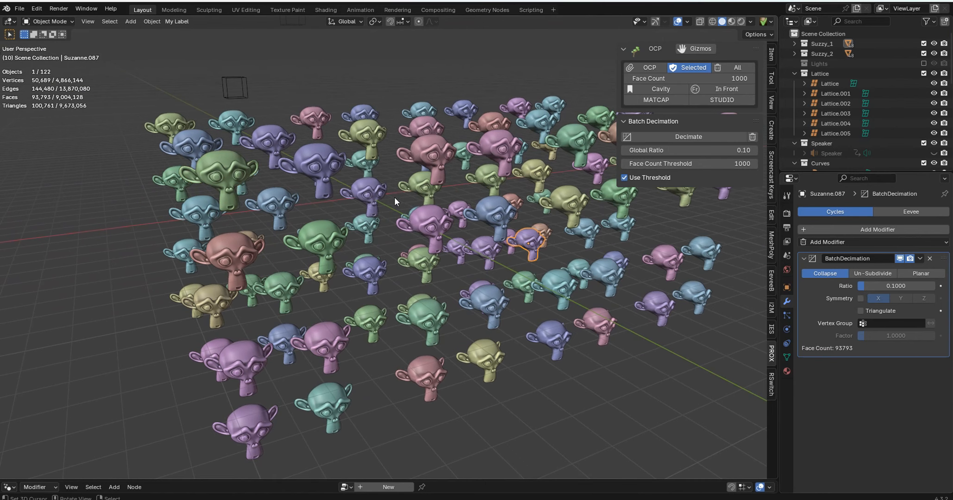
click(363, 211)
right_click(330, 173)
right_click(269, 148)
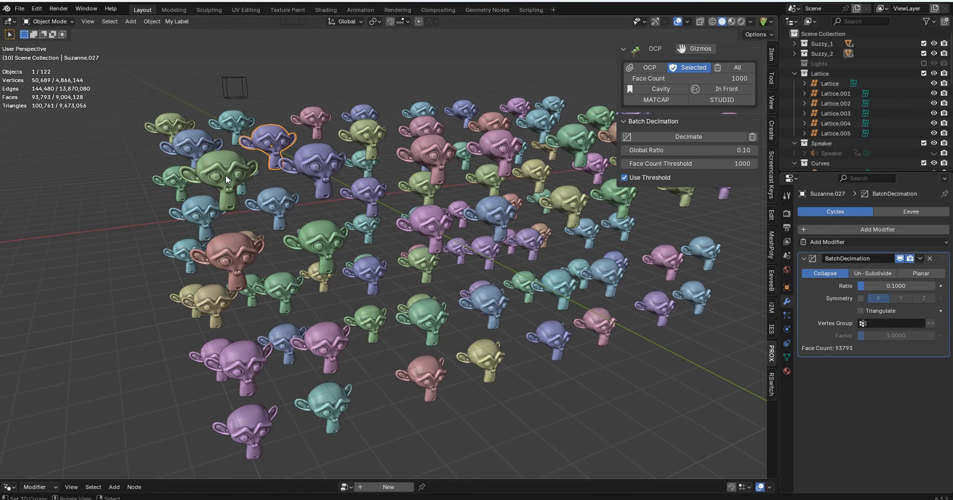
right_click(226, 175)
mouse_move(216, 165)
middle_down()
mouse_move(241, 169)
mouse_move(216, 171)
middle_up()
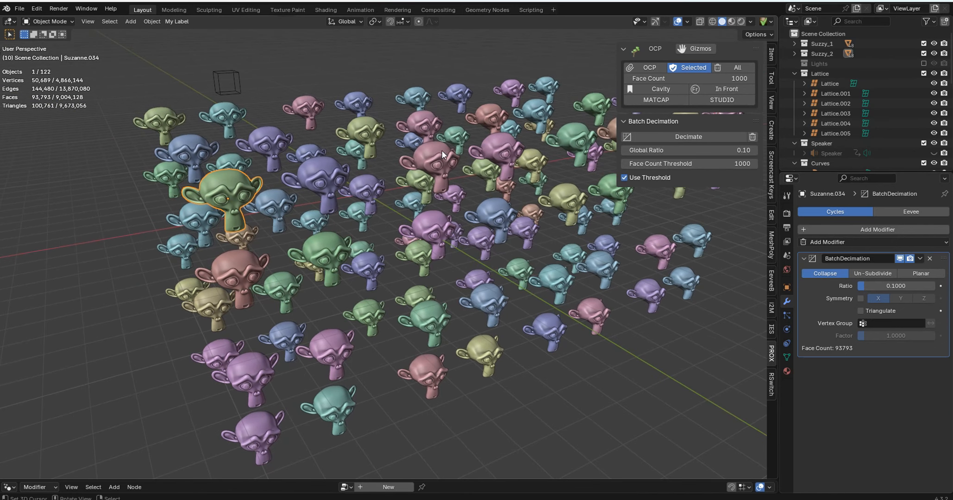
Exclude the Suzzy_1 and Suzzy_2 collections from the view layer and save the file.
click(924, 51)
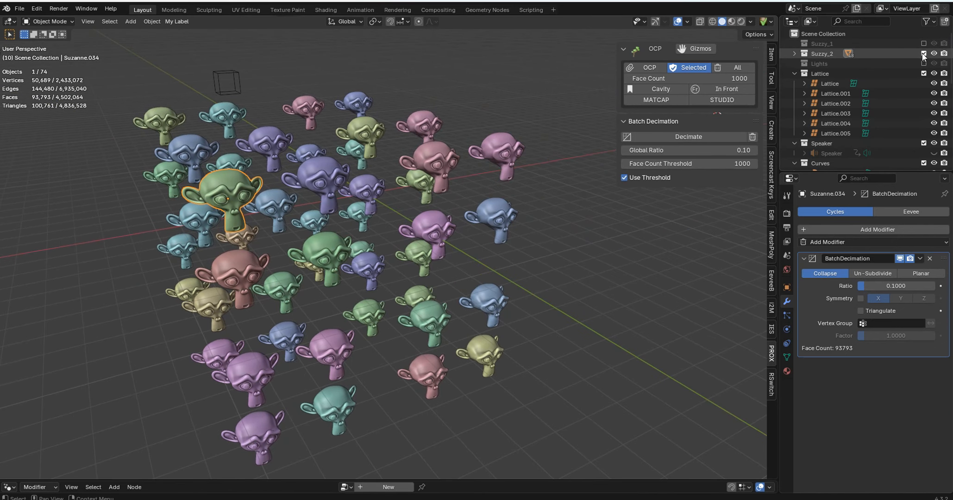
click(924, 43)
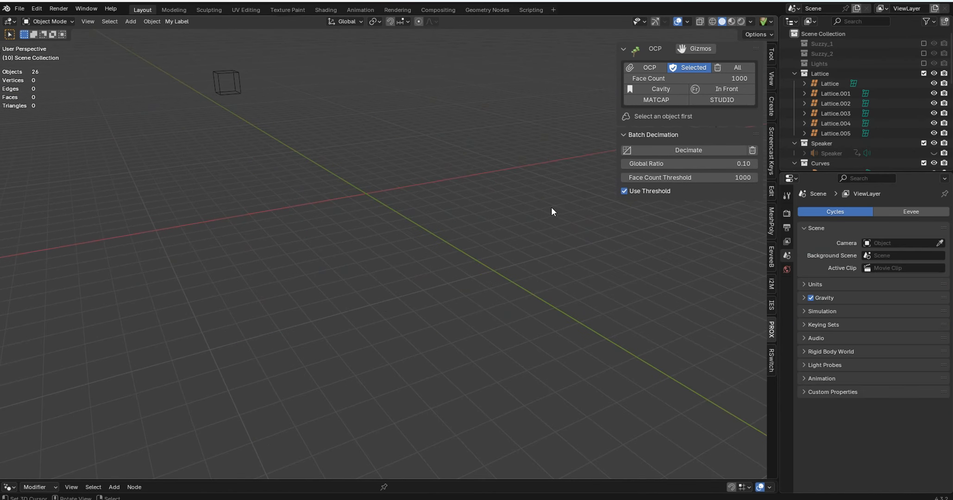
scroll(335, 162, down, 3)
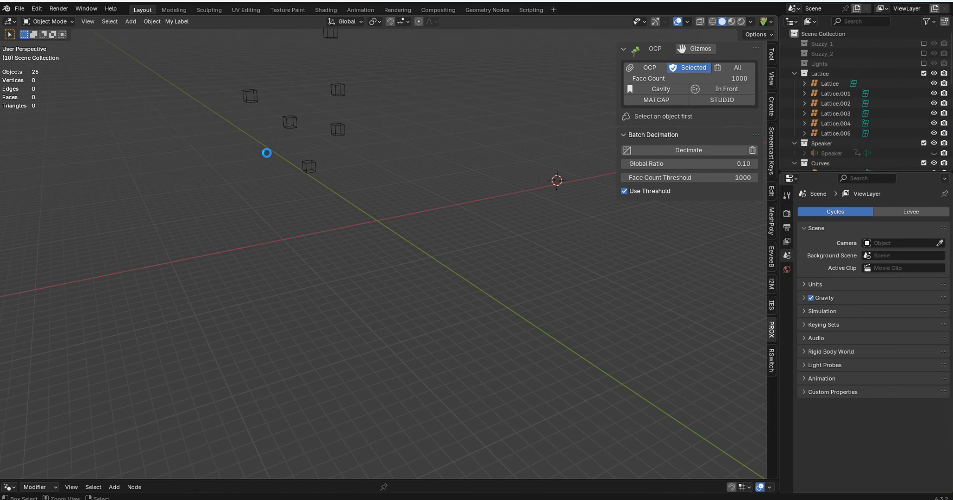
key(ctrl+s)
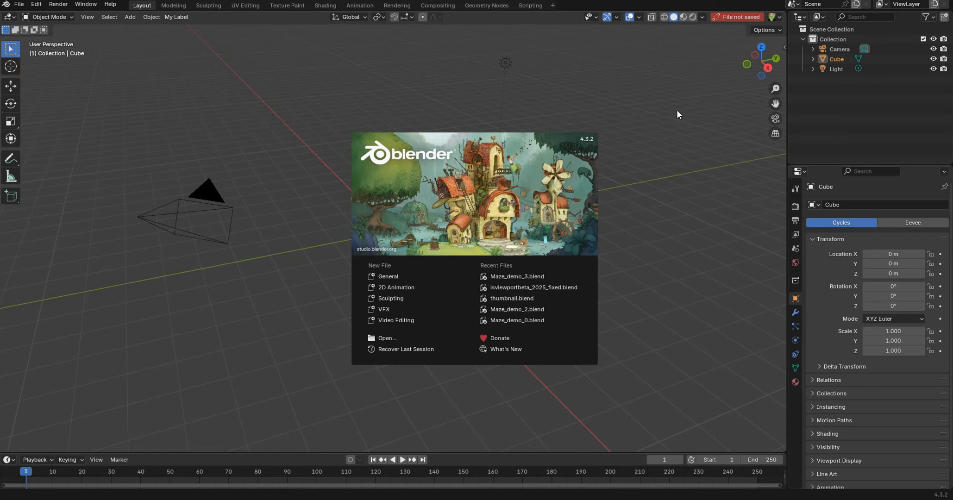
Reopen the recent file Maze_demo_3.blend and look over the decimated monkeys from several angles and distances.
click(522, 277)
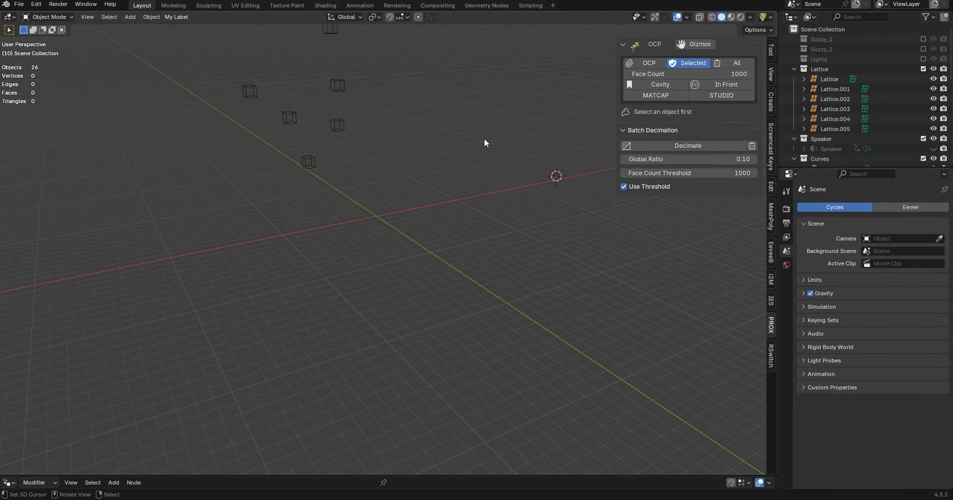
middle_drag(484, 143, 405, 170)
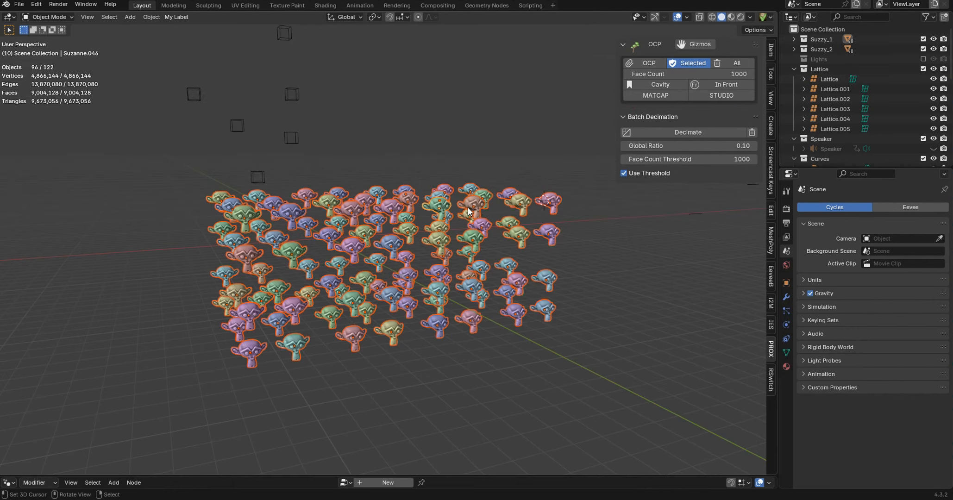
middle_drag(468, 208, 495, 217)
scroll(496, 221, up, 2)
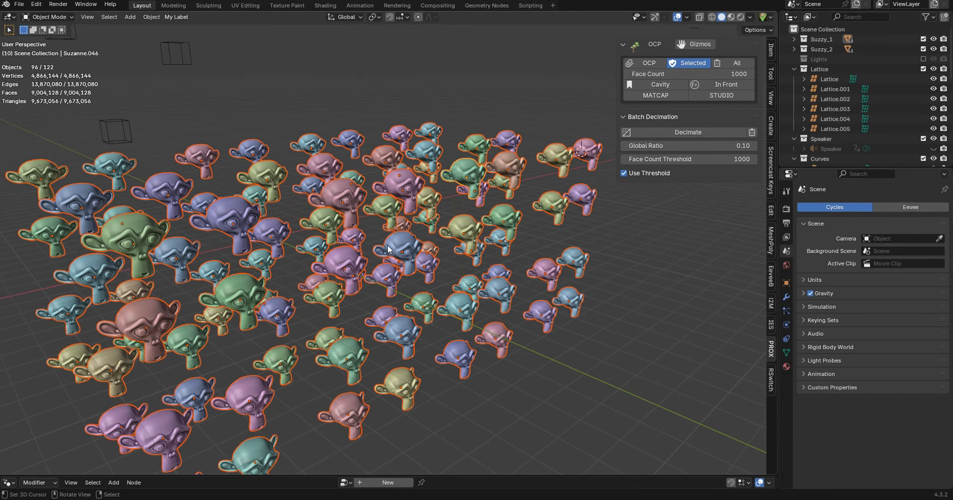
middle_drag(418, 249, 399, 233)
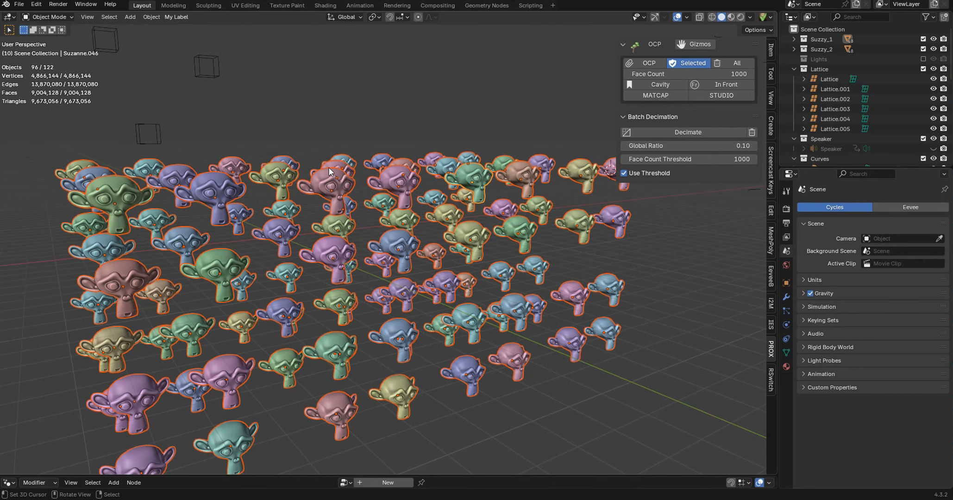
scroll(351, 246, up, 8)
scroll(433, 240, down, 10)
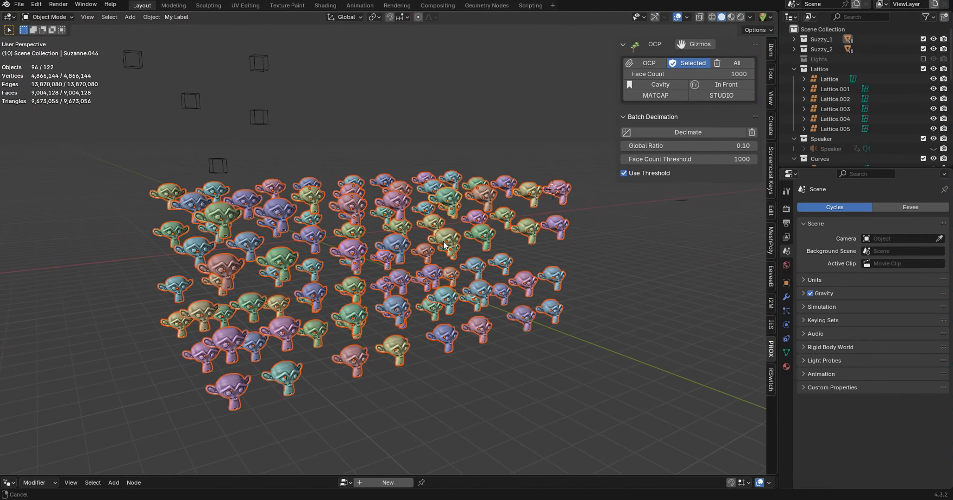
middle_drag(431, 258, 427, 229)
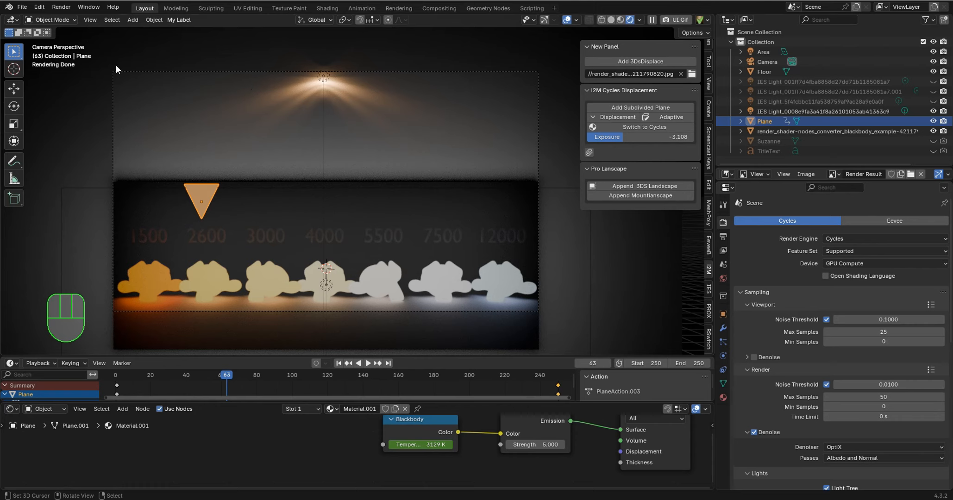
Search the extensions in Preferences for "render", expand the Render_Mode_Switch details and show the matching installed add-ons.
click(37, 7)
click(82, 131)
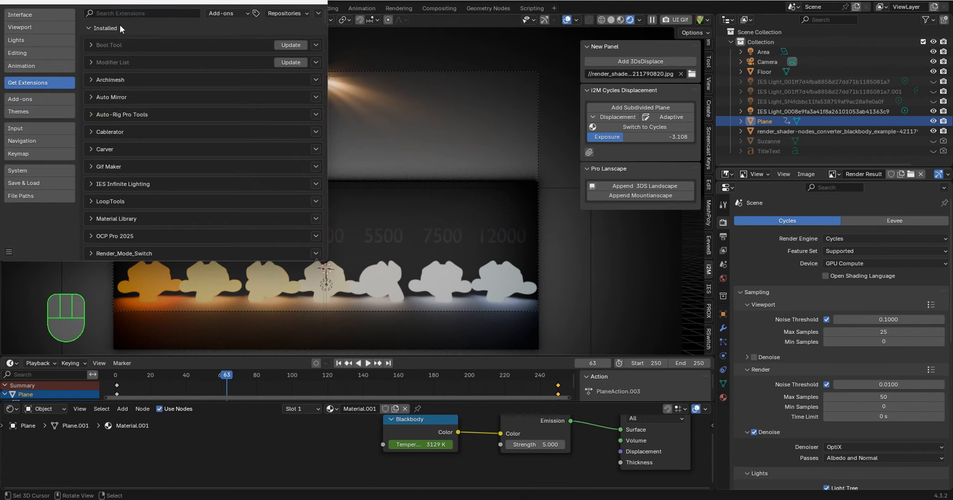
click(126, 13)
text(render)
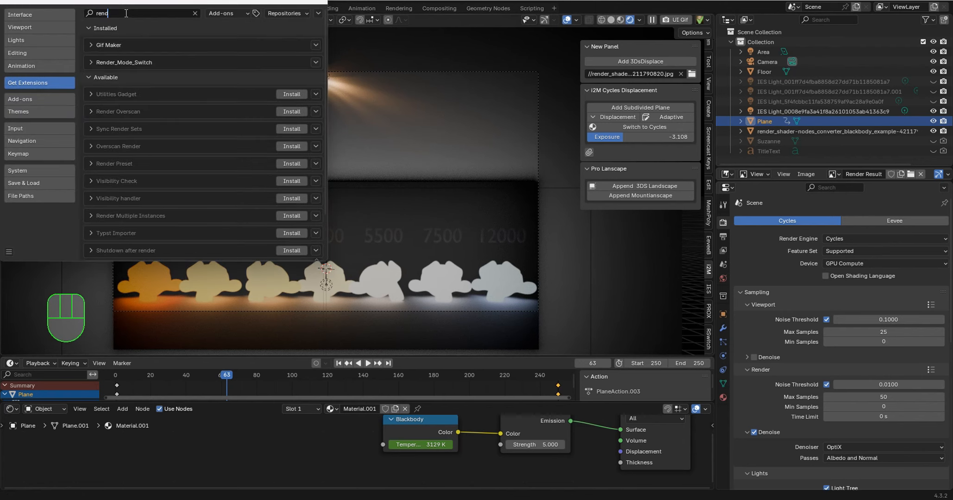
click(92, 58)
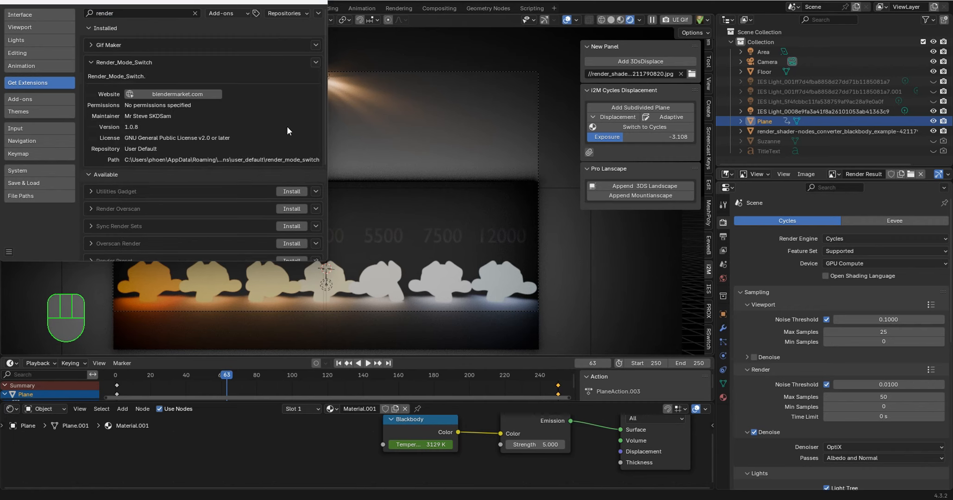
click(58, 98)
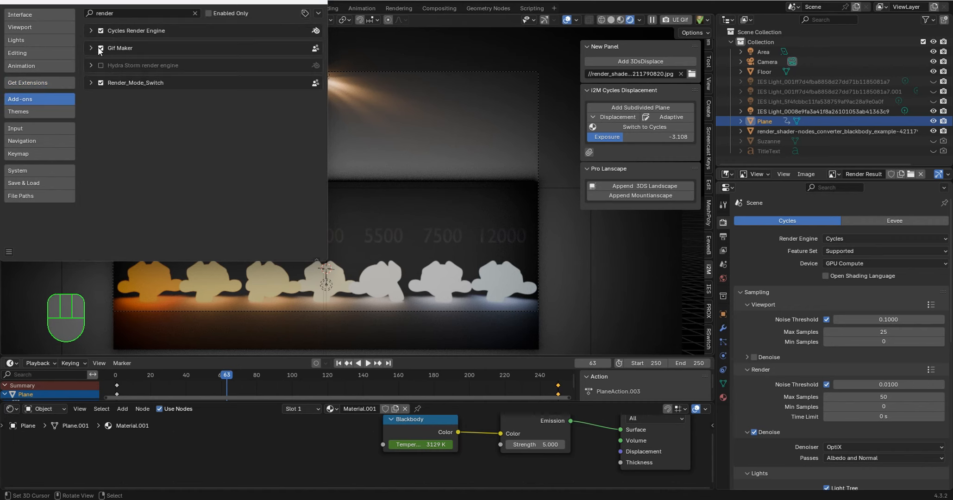
Enable Save Before Render in the Render_Mode_Switch add-on preferences, and turn on Switch To Cycles from its viewport quick settings.
click(90, 82)
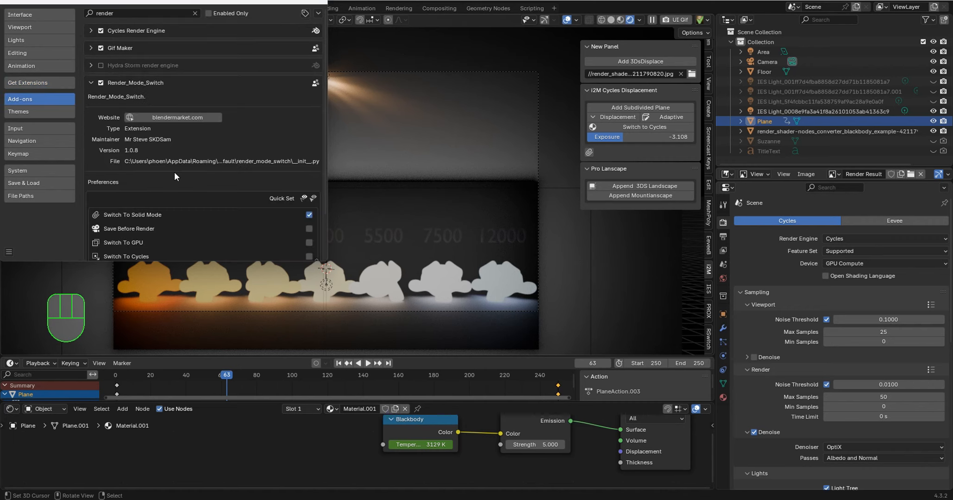
scroll(175, 173, down, 3)
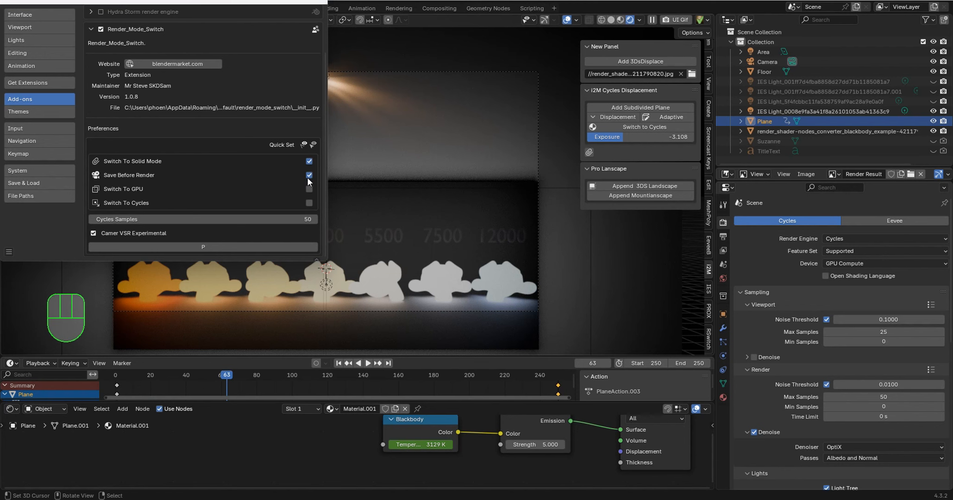
click(310, 3)
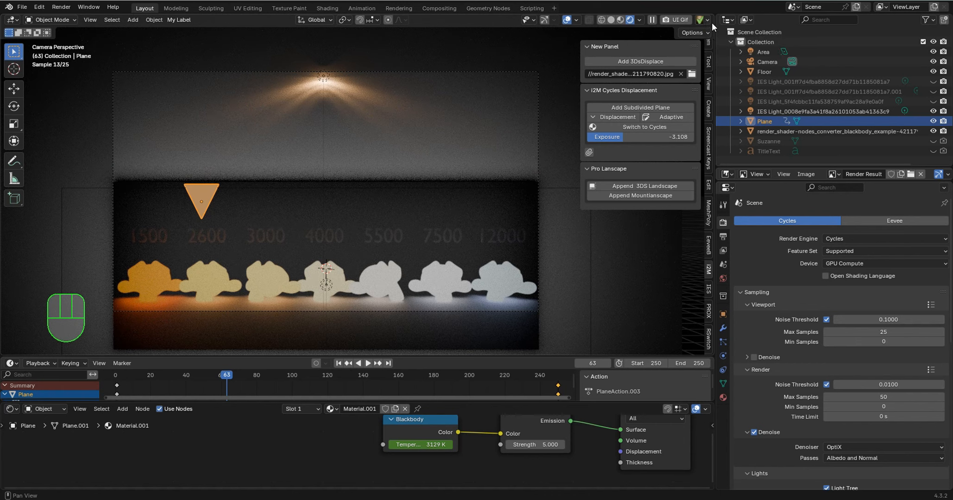
click(705, 21)
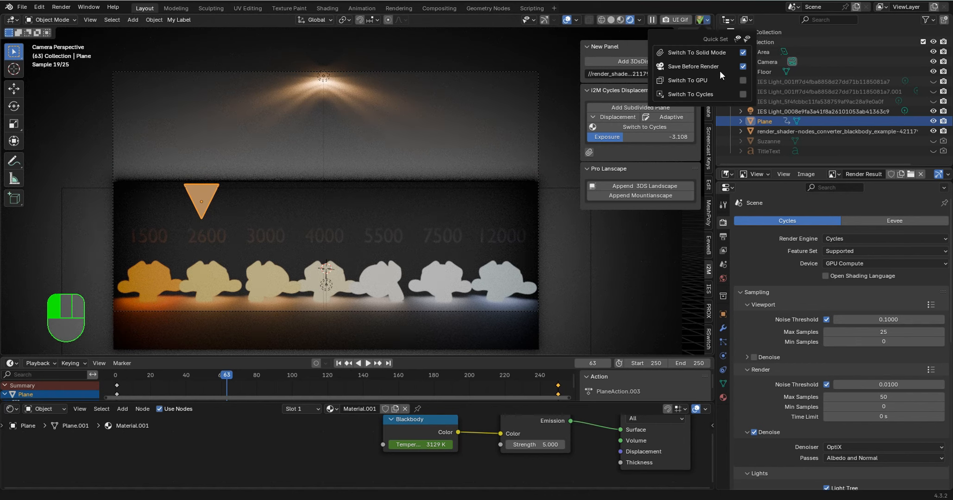
click(745, 94)
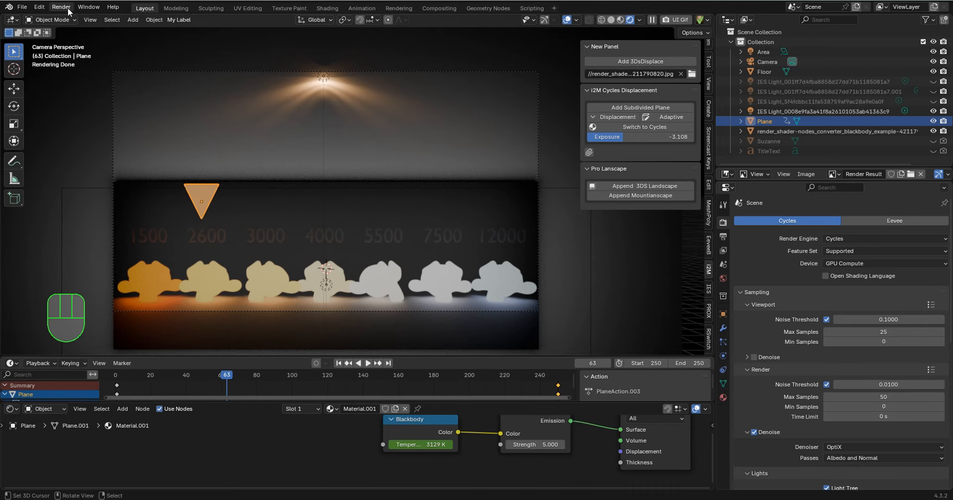
Split the 3D viewport vertically into two side-by-side views and hide the sidebar in the new solid-shaded view.
right_click(716, 256)
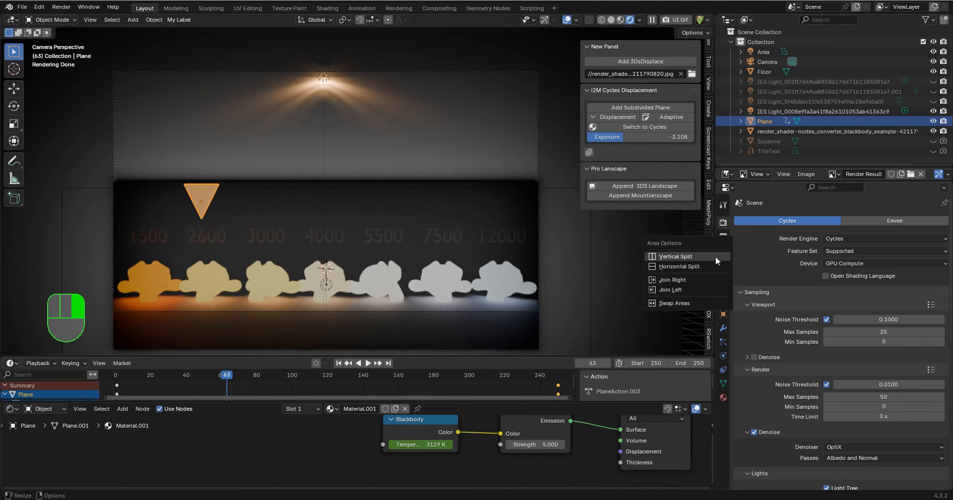
click(711, 260)
click(309, 192)
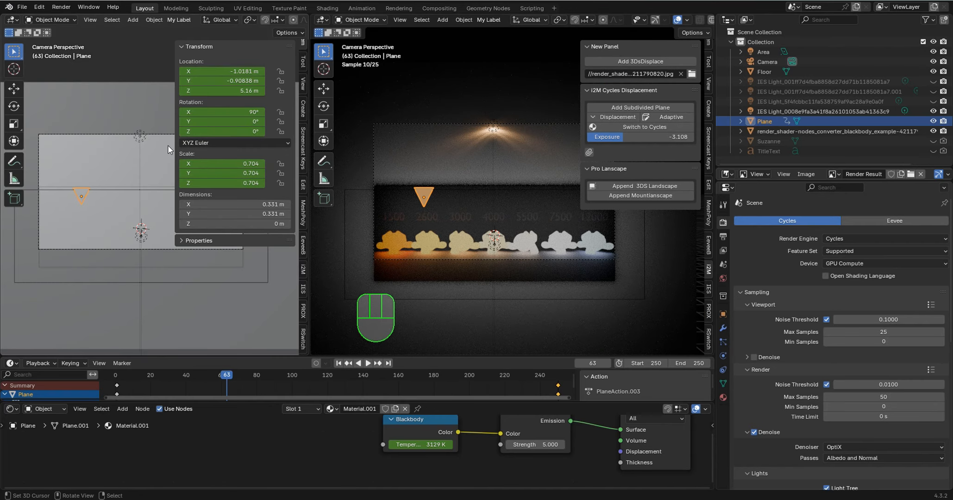
key(n)
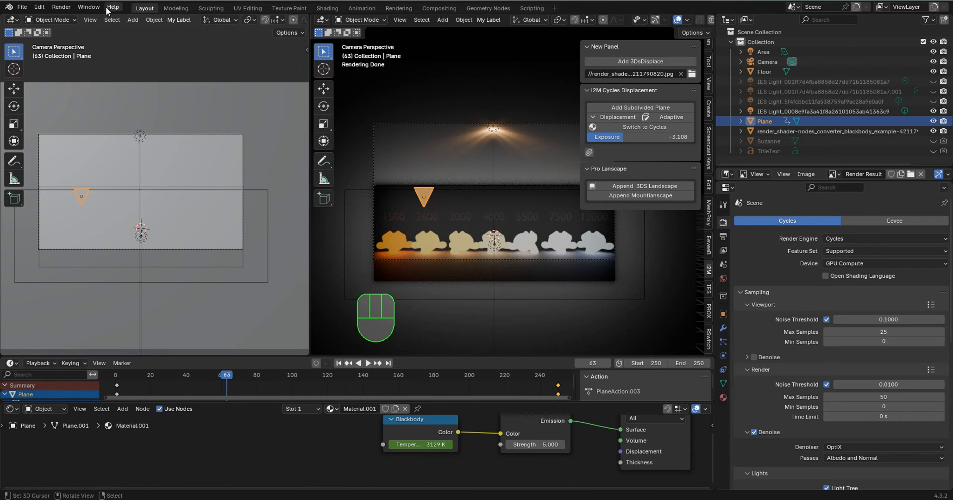
Render the current frame as an image and check the render's remaining and elapsed time.
click(69, 7)
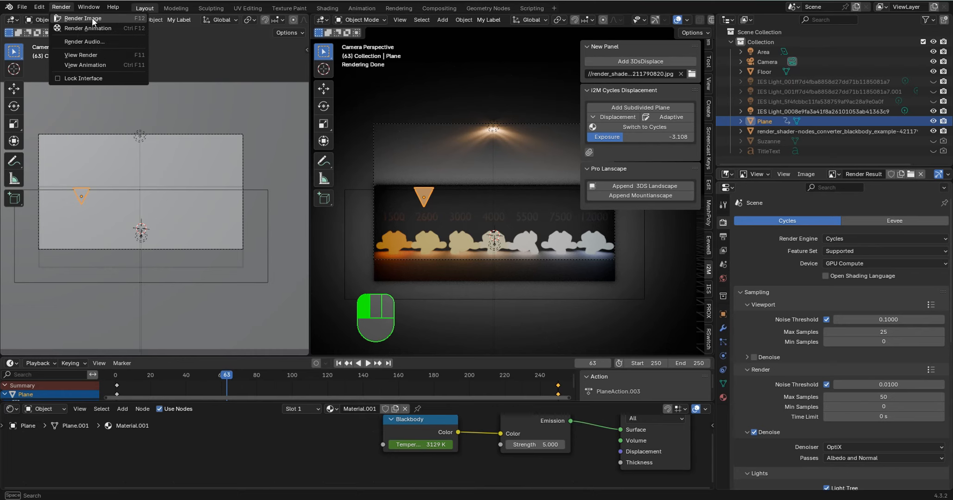
click(92, 18)
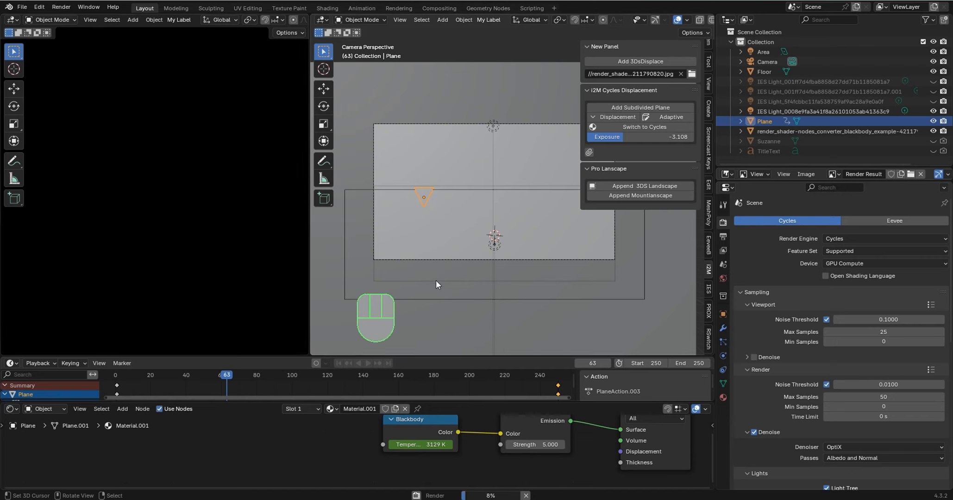
mouse_move(490, 495)
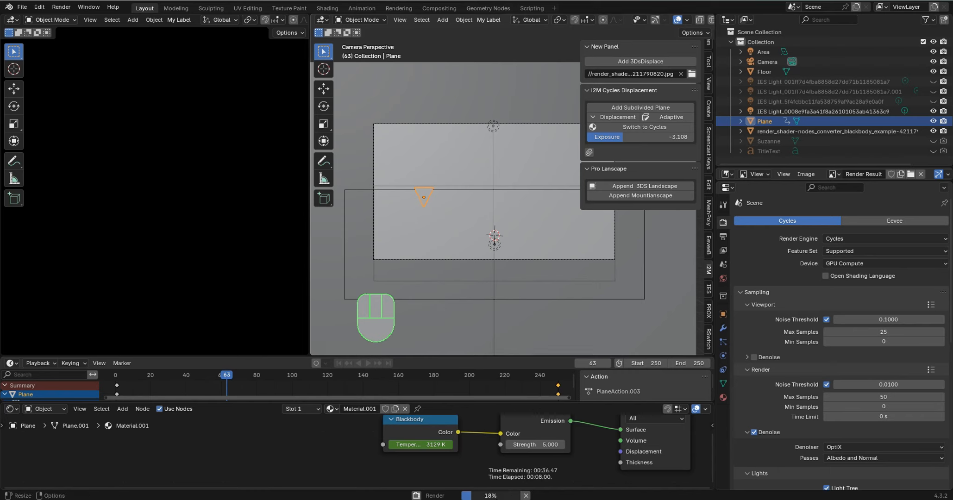